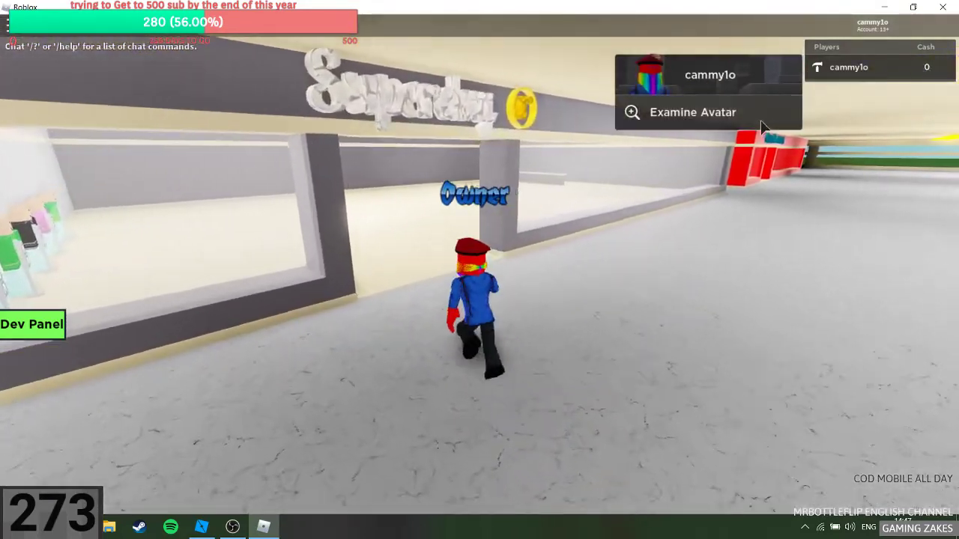
Walk the character into the Superdry store and examine the counter with its robbery prompt.
left_click(760, 121)
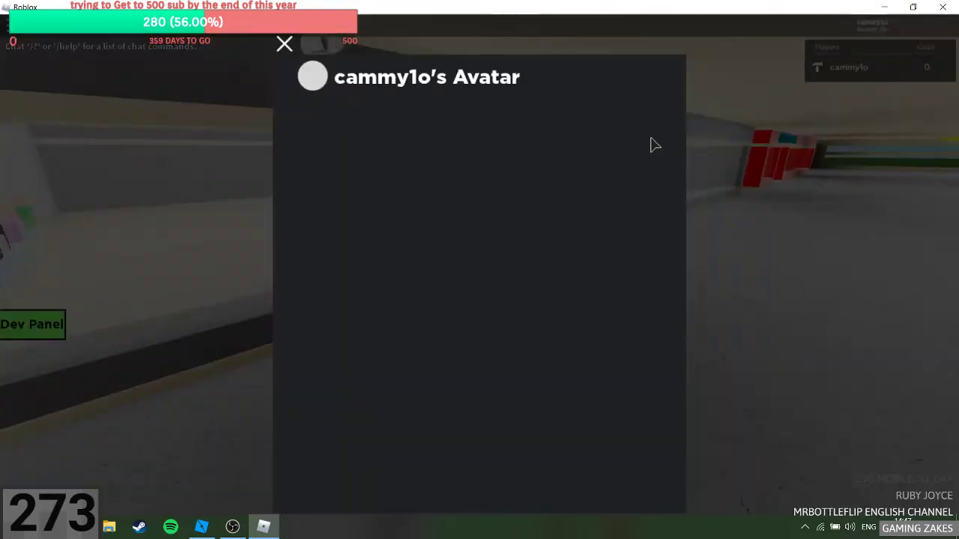
left_click(285, 45)
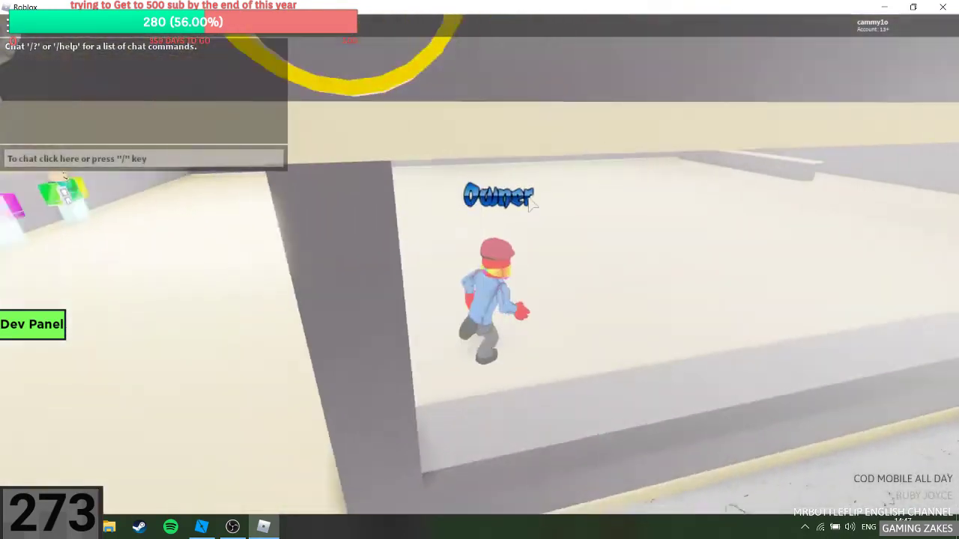
key("w")
right_click_drag(533, 205, 522, 199)
key("d")
key("w")
key("space")
key("w")
right_click_drag(452, 307, 452, 313)
key("space")
scroll(452, 314, "up", 3)
scroll(455, 315, "down", 2)
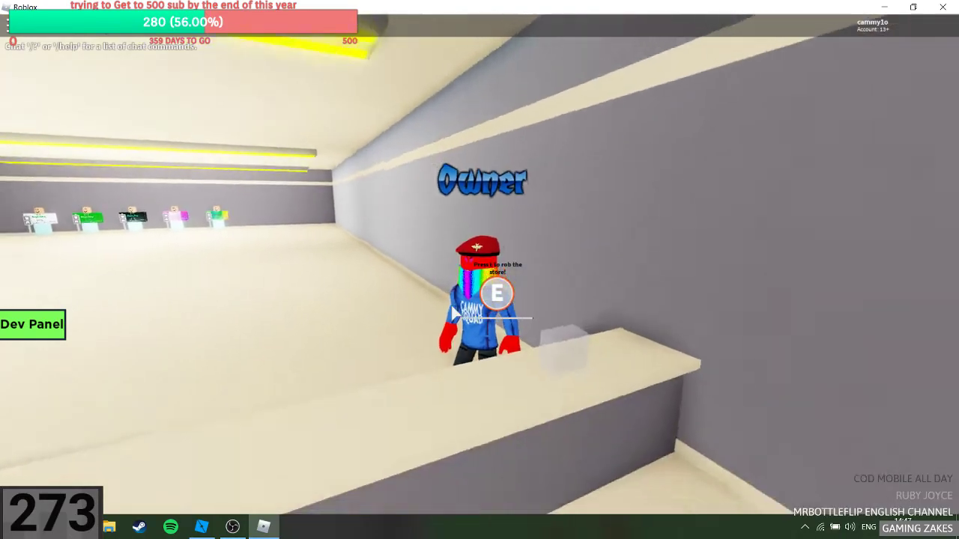
scroll(456, 315, "up", 5)
scroll(455, 315, "down", 5)
scroll(456, 315, "up", 3)
right_click_drag(456, 314, 455, 314)
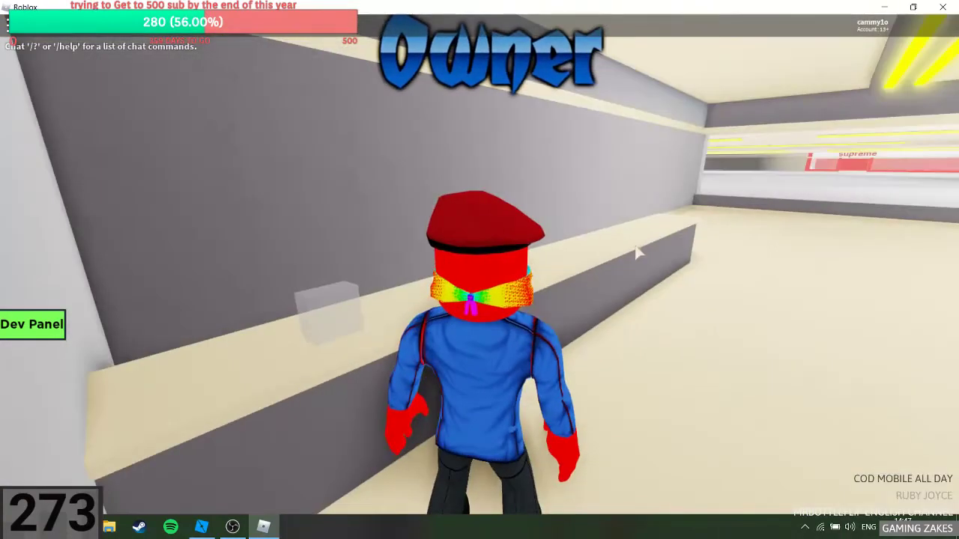
Walk through the Superdry store, leave it and examine the entrance and storefront from the mall corridor.
key("w")
left_click(923, 25)
left_click(905, 33)
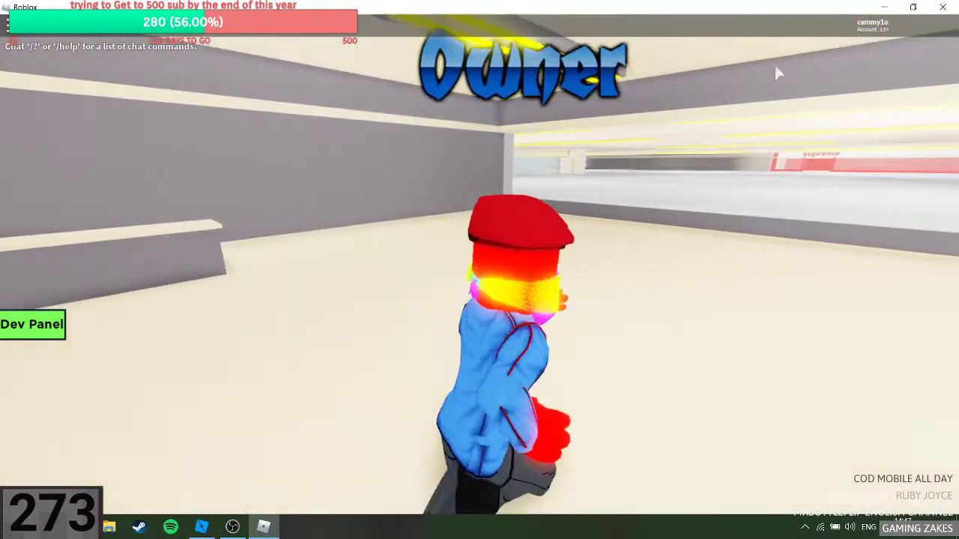
scroll(734, 82, "down", 3)
right_click_drag(734, 83, 721, 91)
scroll(734, 82, "up", 2)
key("w")
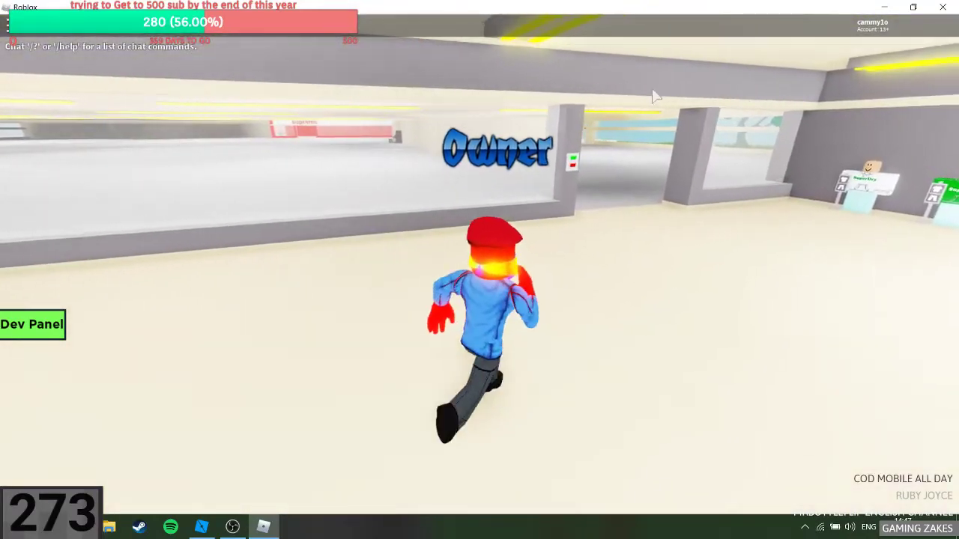
key("w")
right_click_drag(652, 89, 638, 93)
scroll(639, 93, "down", 3)
key("w")
key("w")
key("d")
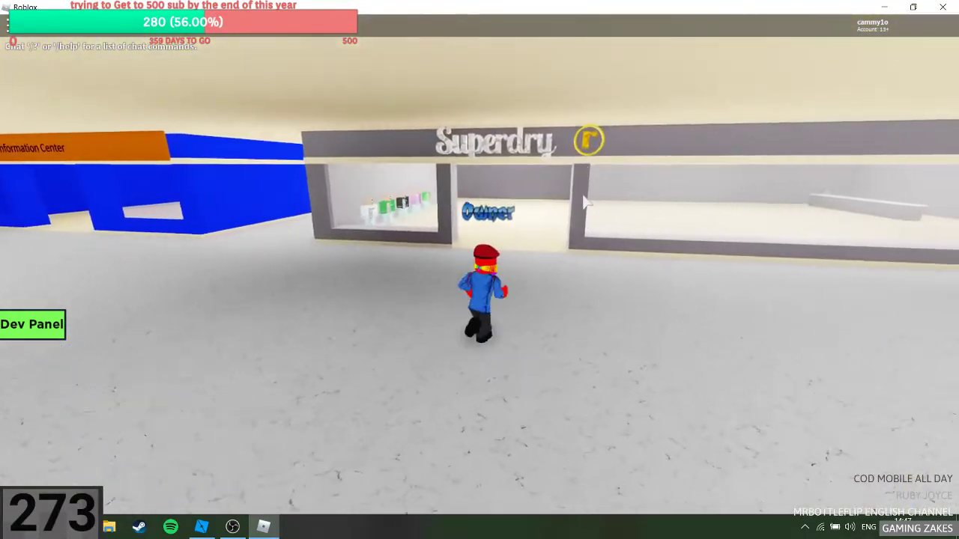
right_click_drag(506, 193, 480, 197)
key("w")
key("w")
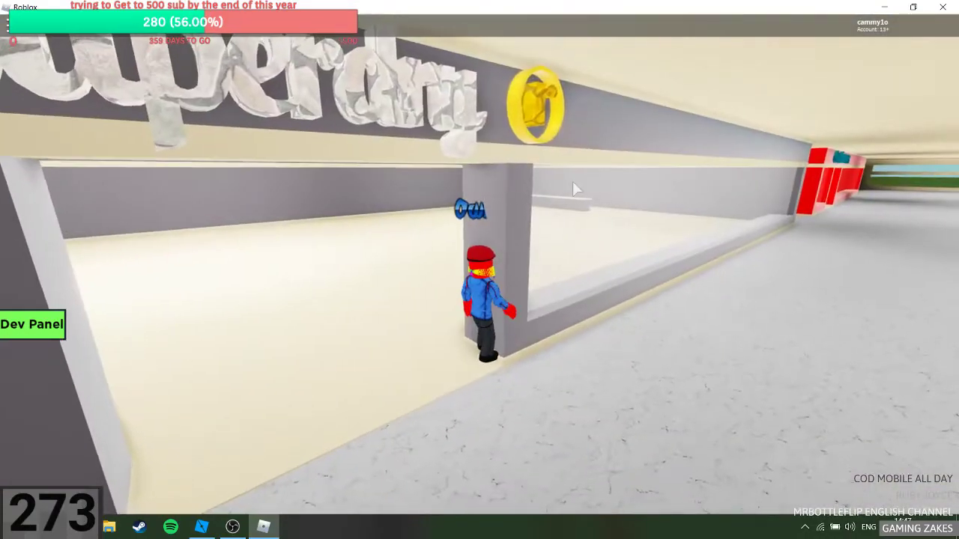
key("d")
Close the running game and switch to the Ore Simulator Mall project in Roblox Studio, clearing the Terrain Editor and plugin windows.
left_click(942, 6)
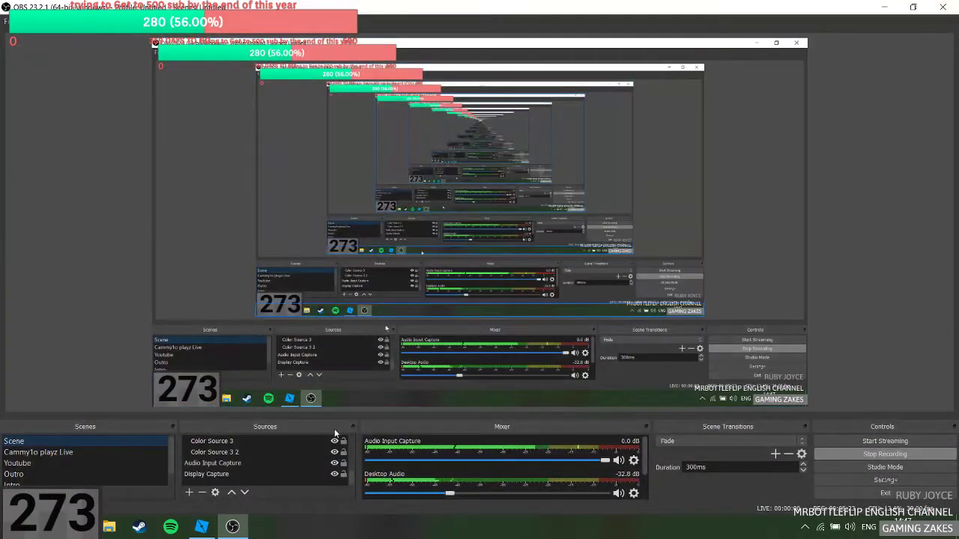
left_click(201, 527)
right_click_drag(392, 319, 392, 325)
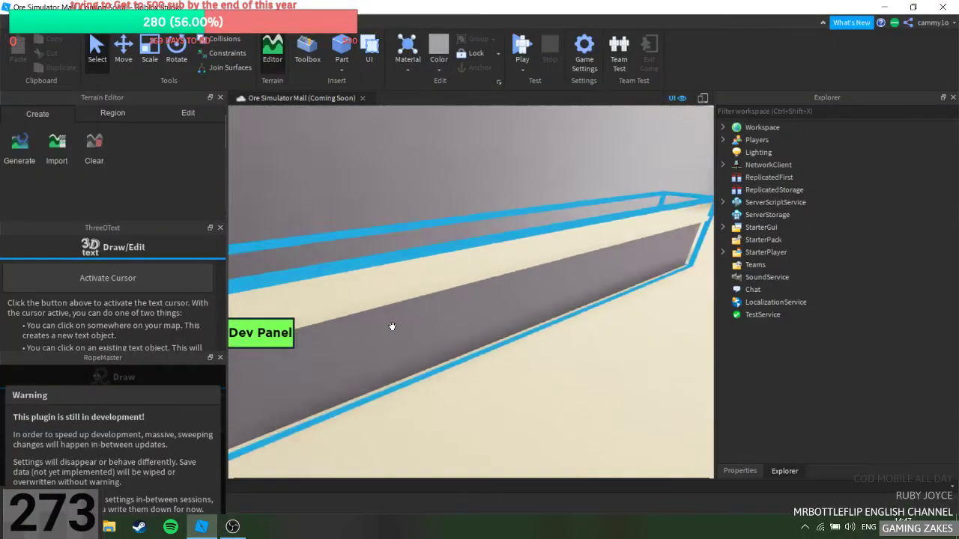
scroll(408, 311, "up", 8)
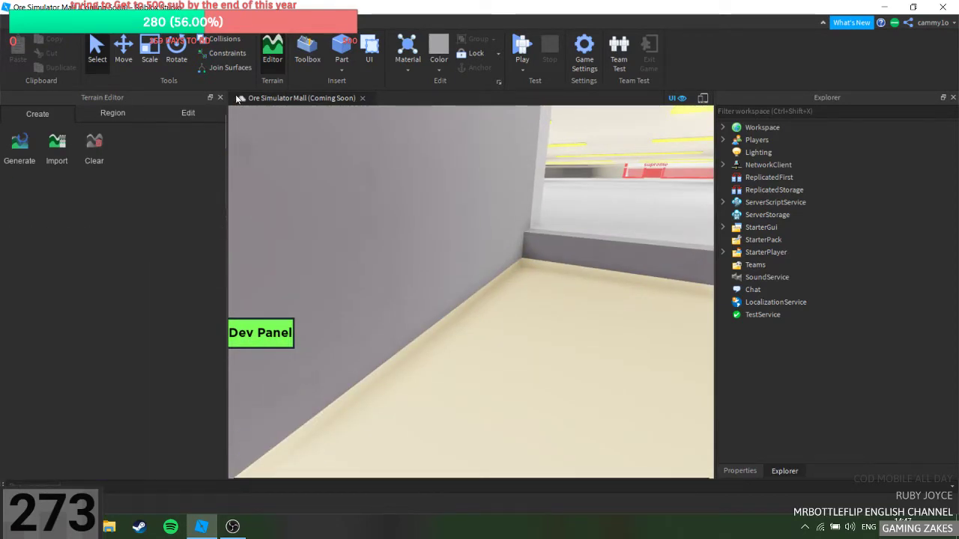
left_click(220, 97)
Fly the camera through the mall's interior and examine the shops and corridors.
right_click_drag(250, 249, 252, 251)
key("w")
key("w")
right_click_drag(397, 292, 398, 292)
mouse_move(178, 241)
right_mouse_down()
mouse_move(189, 240)
mouse_move(172, 243)
right_mouse_up()
key("e")
key("w")
key("q")
key("e")
key("q")
key("w")
key("e")
key("q")
key("w")
key("w")
key("w")
key("w")
key("w")
key("s")
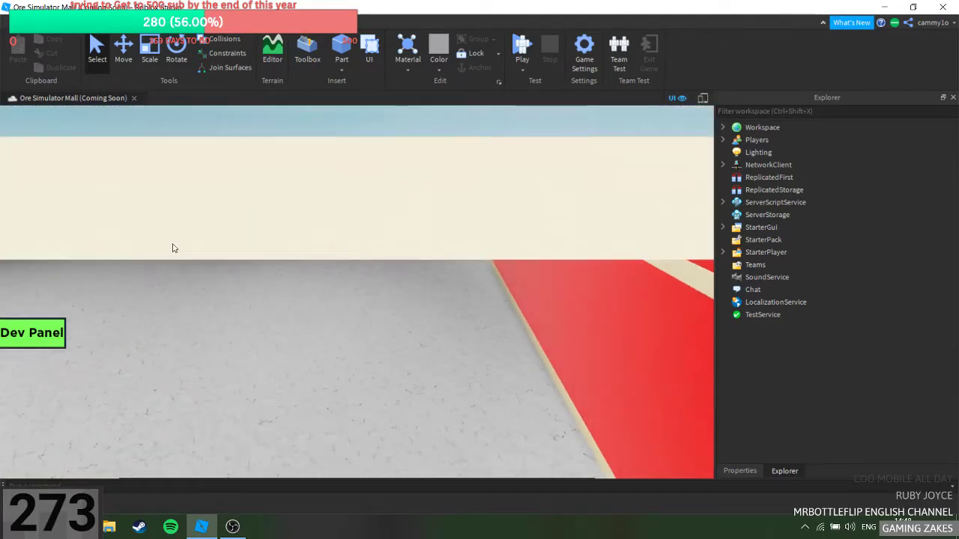
key("a")
key("w")
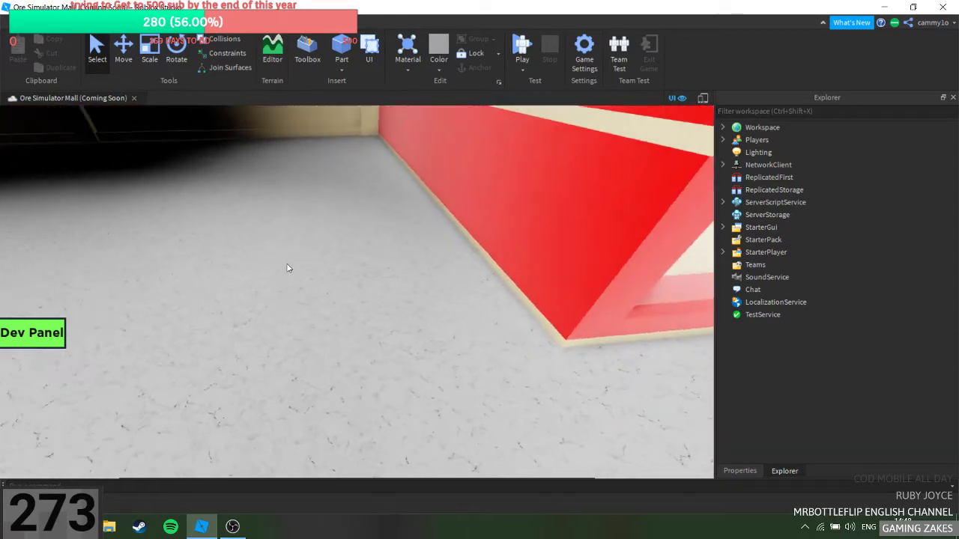
Examine the whole mall building and its surrounding terrain from outside and above.
key("s")
right_click_drag(417, 337, 412, 333)
key("w")
key("w")
key("w")
key("s")
key("s")
key("s")
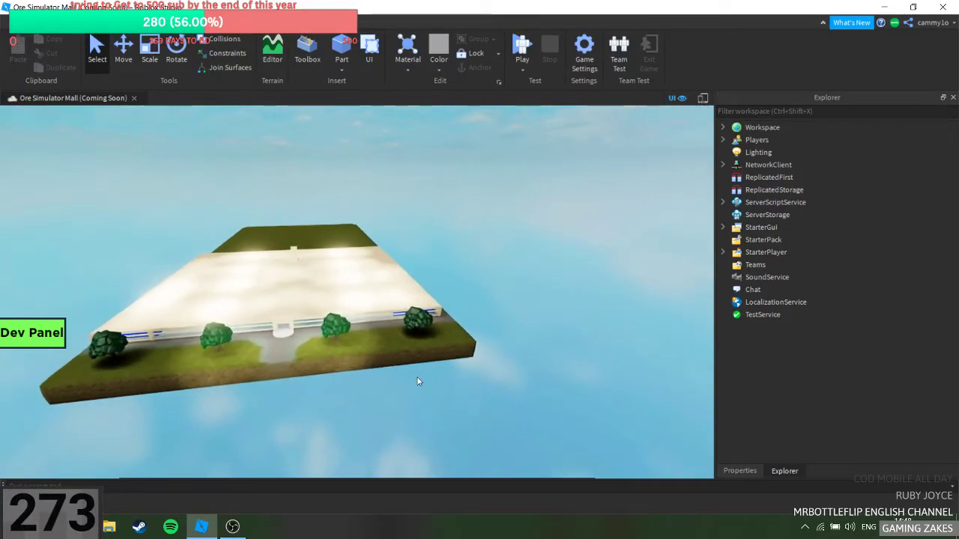
Start a terrain region selection at the map's side edge and enlarge it outwards beyond the existing ground.
key("w")
key("d")
right_click_drag(418, 381, 418, 381)
left_click(272, 51)
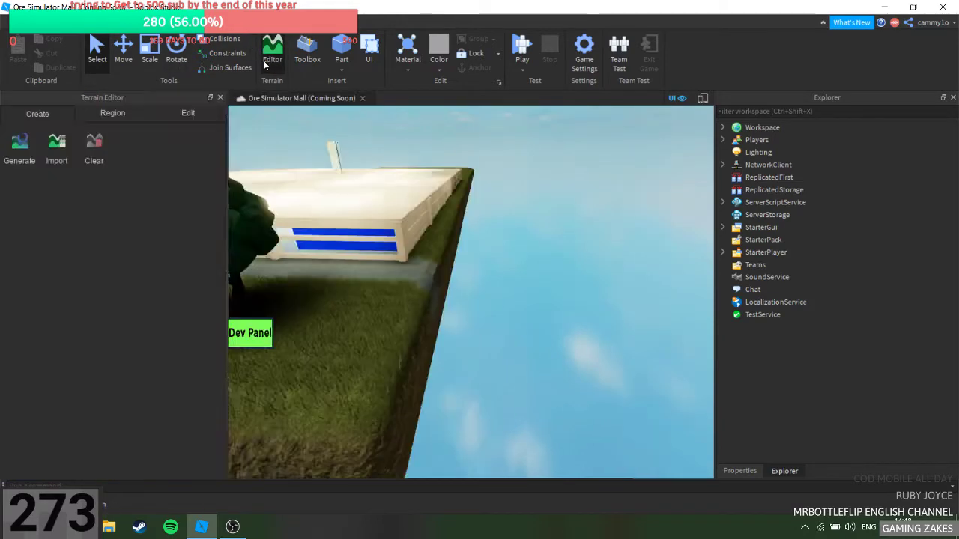
left_click(129, 119)
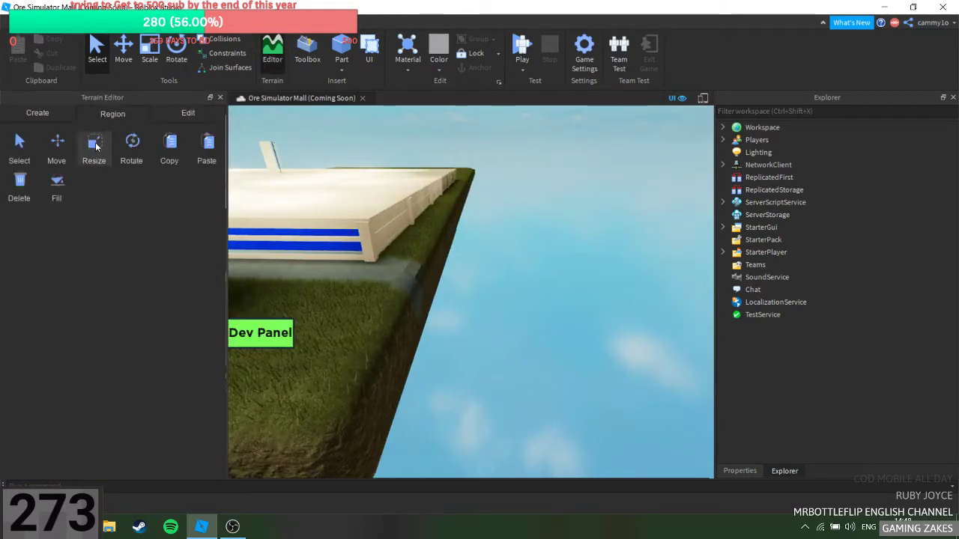
left_click(30, 144)
key("d")
right_click_drag(370, 247, 335, 228)
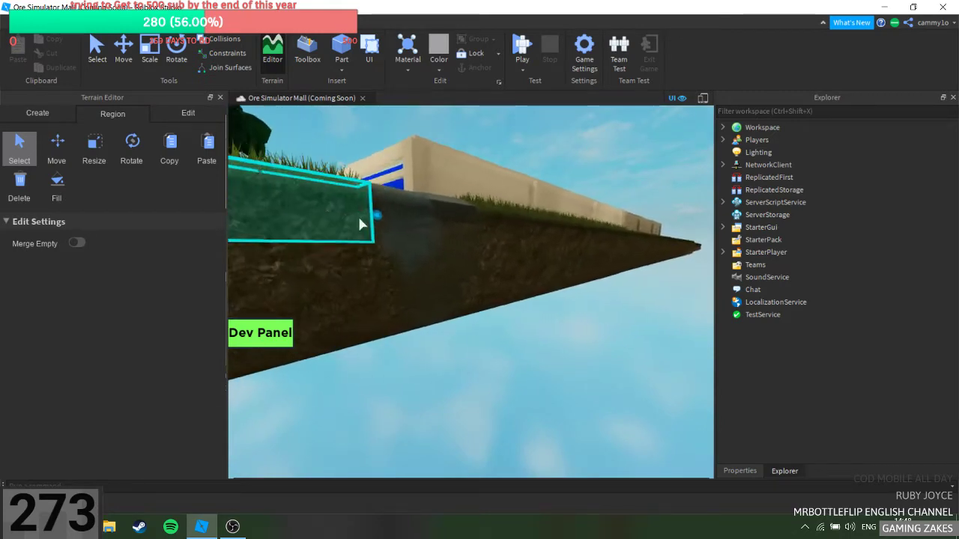
left_click_drag(360, 225, 364, 225)
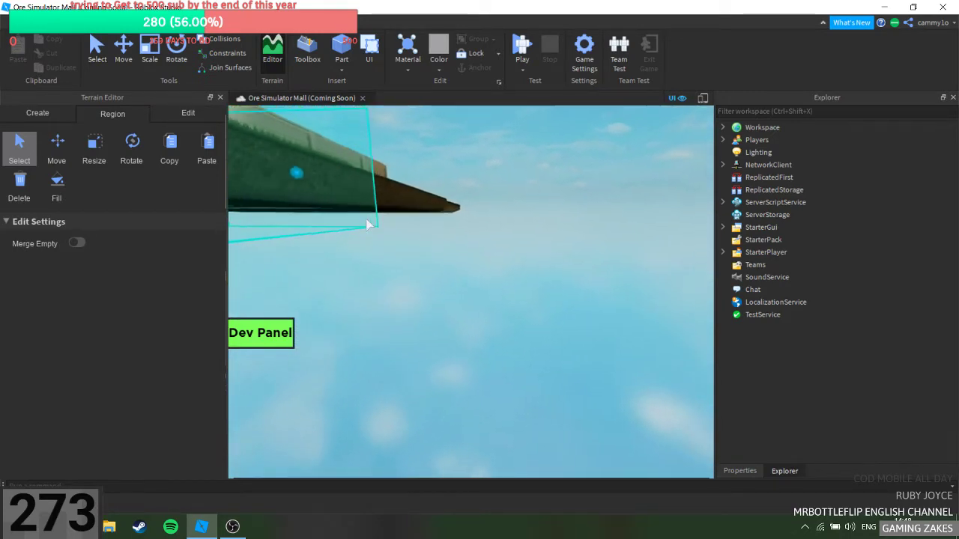
right_click_drag(367, 224, 367, 223)
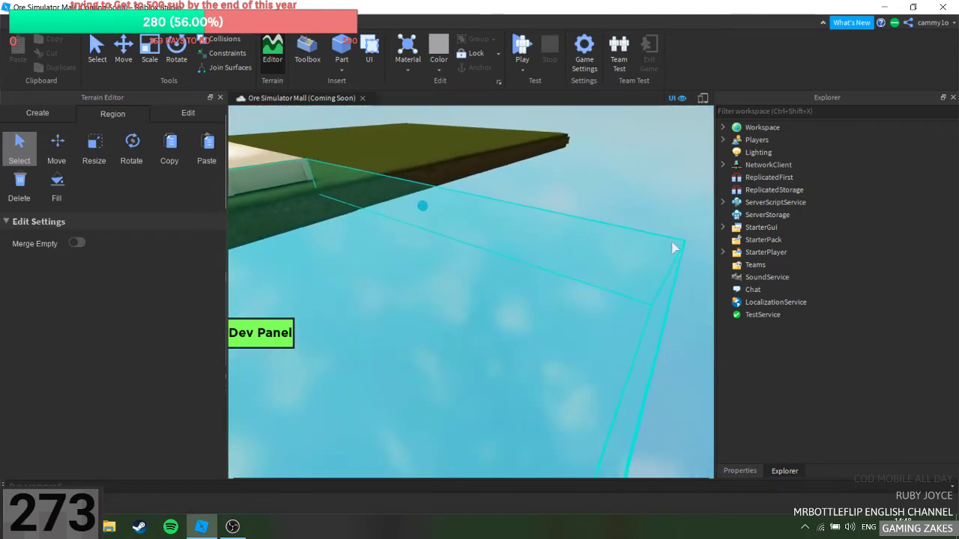
Extend the terrain region into the empty area beside the mall, keeping its inner side against the existing grass strip.
right_click_drag(634, 238, 634, 238)
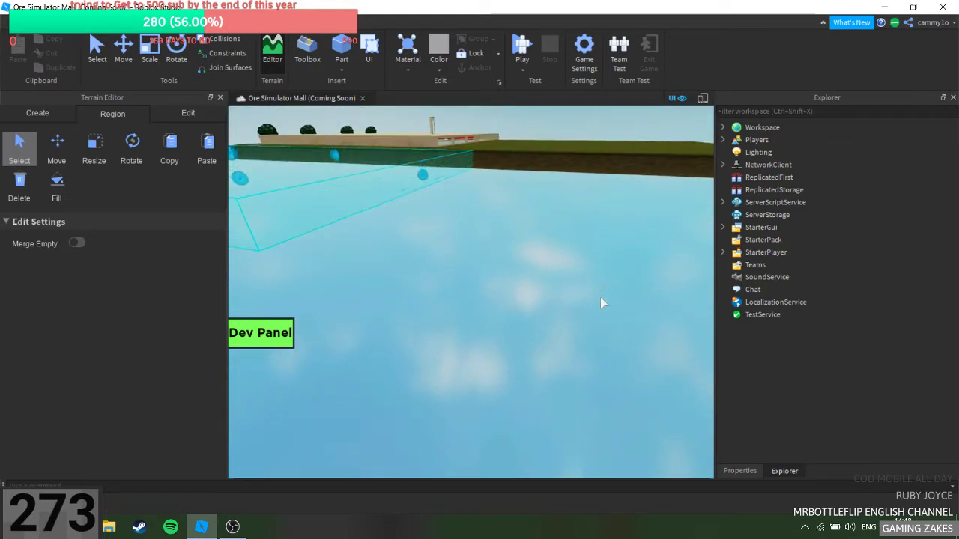
right_click_drag(601, 298, 596, 280)
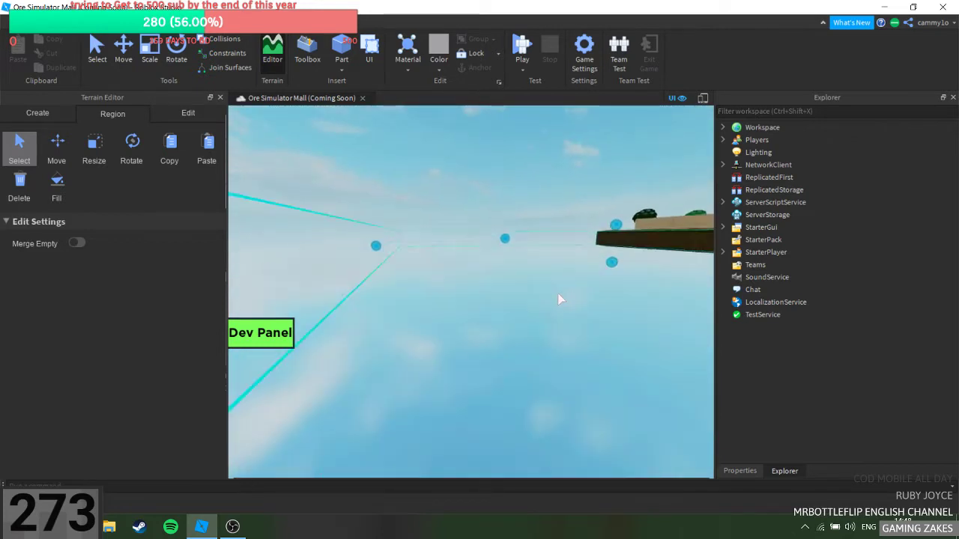
right_click_drag(453, 283, 528, 270)
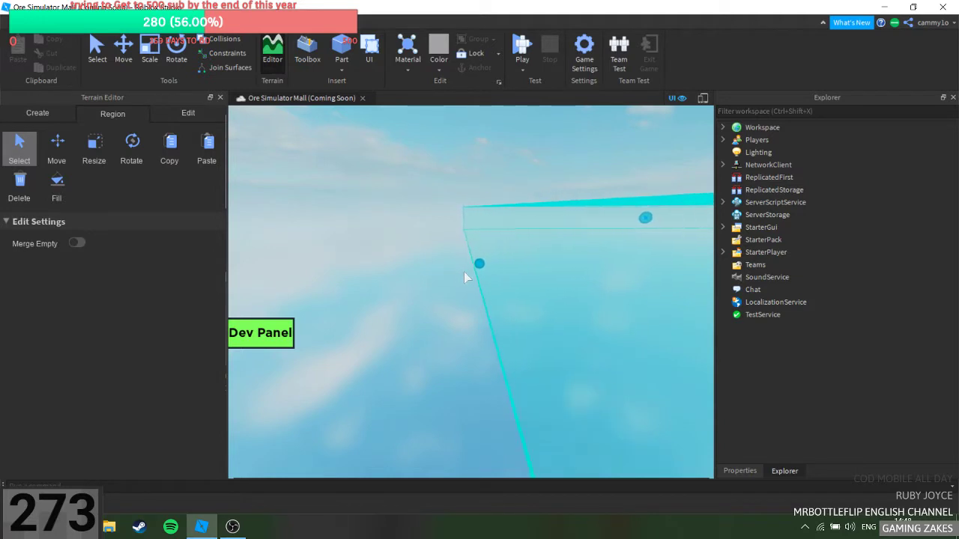
left_click_drag(462, 273, 458, 274)
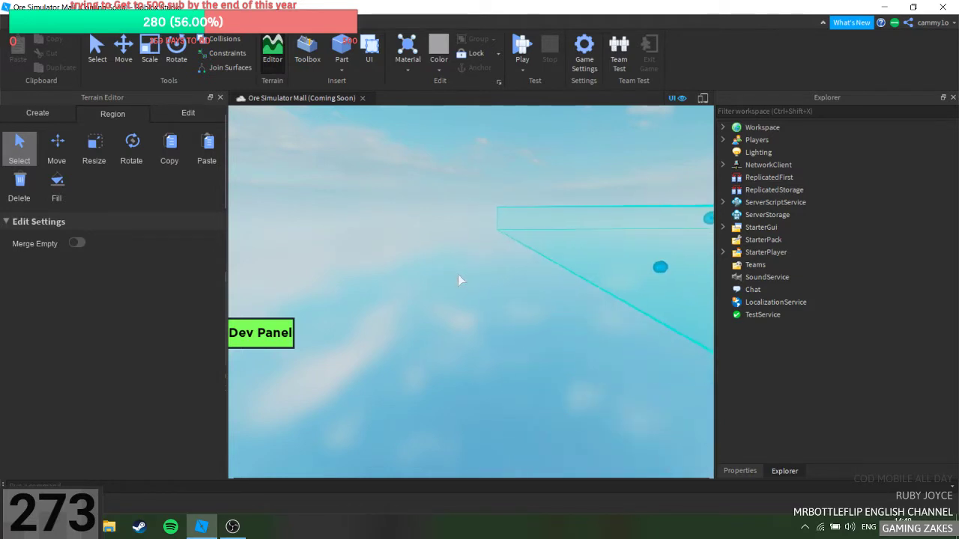
right_click_drag(460, 280, 490, 273)
key("w")
key("d")
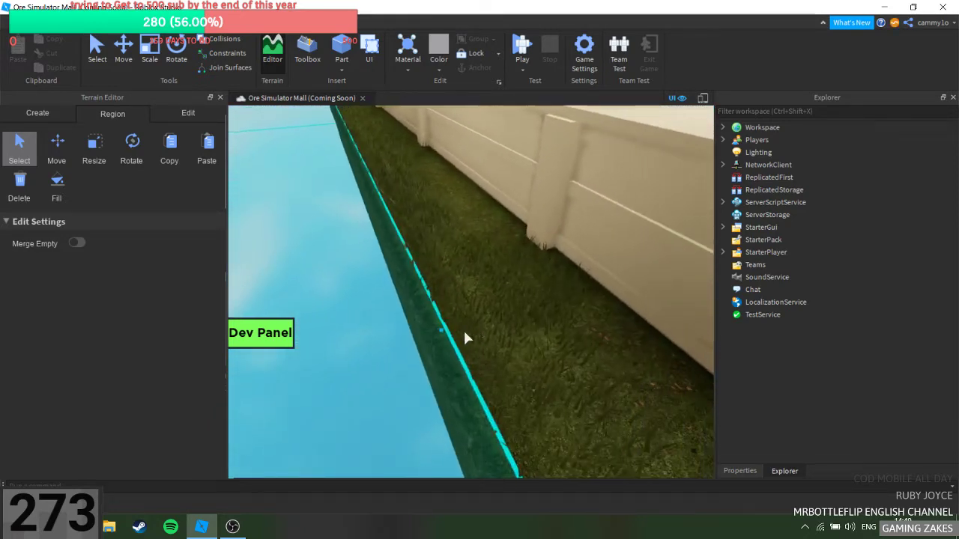
right_click_drag(442, 337, 439, 332)
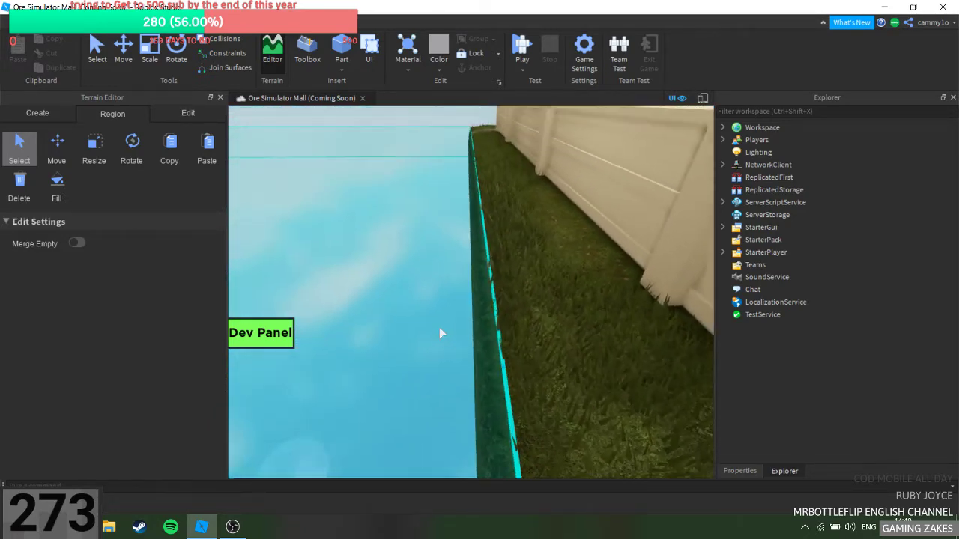
Fill the selected region beside the mall with grass terrain.
left_click(57, 187)
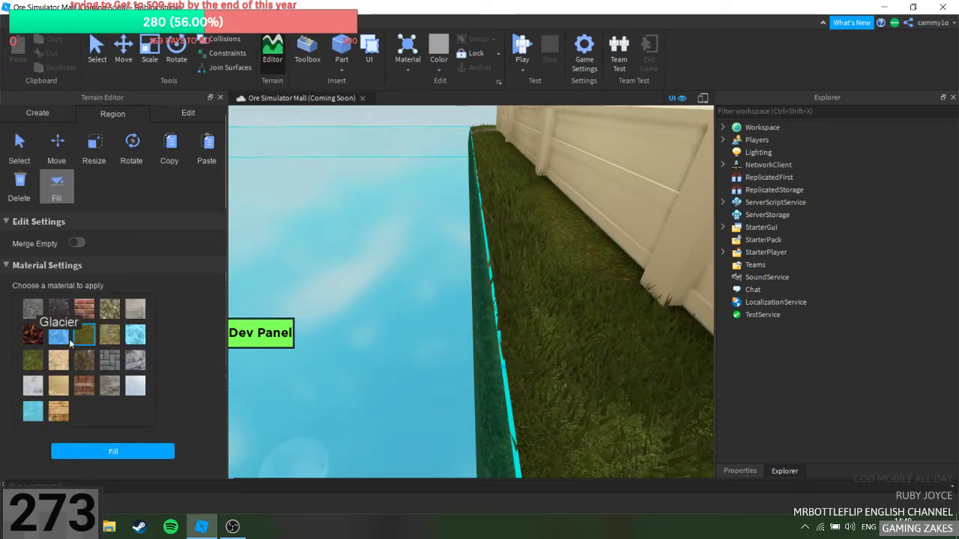
left_click(124, 457)
right_click_drag(311, 414, 313, 414)
key("a")
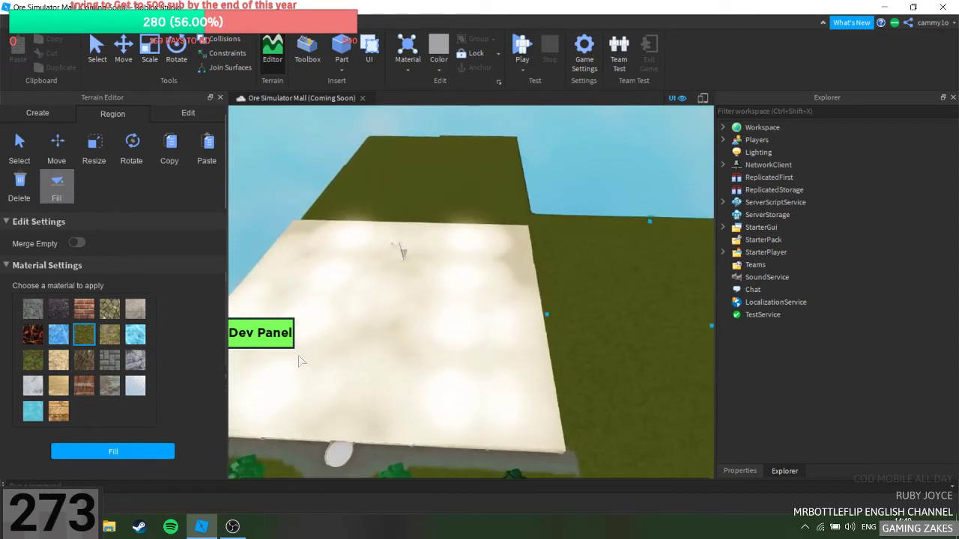
right_click_drag(298, 355, 289, 306)
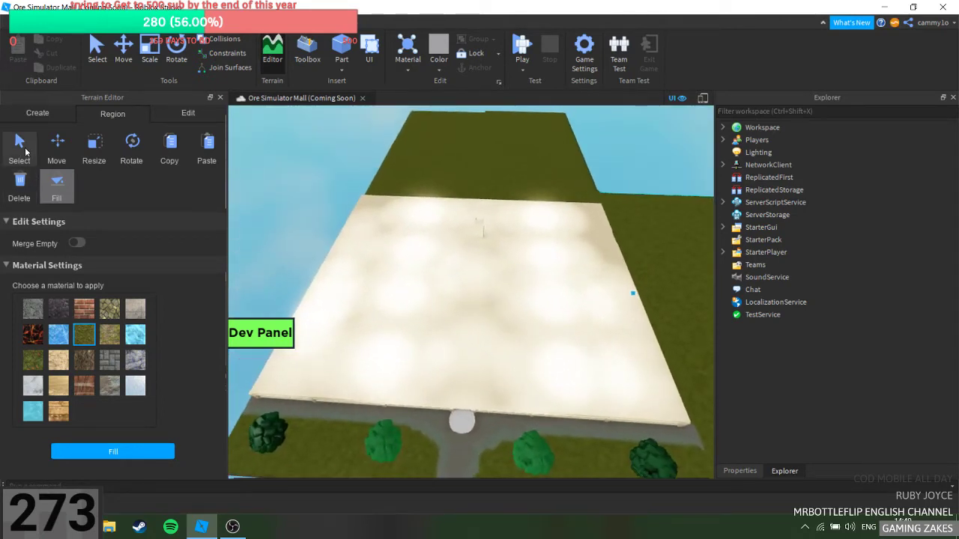
left_click(19, 148)
right_click_drag(353, 317, 367, 310)
key("w")
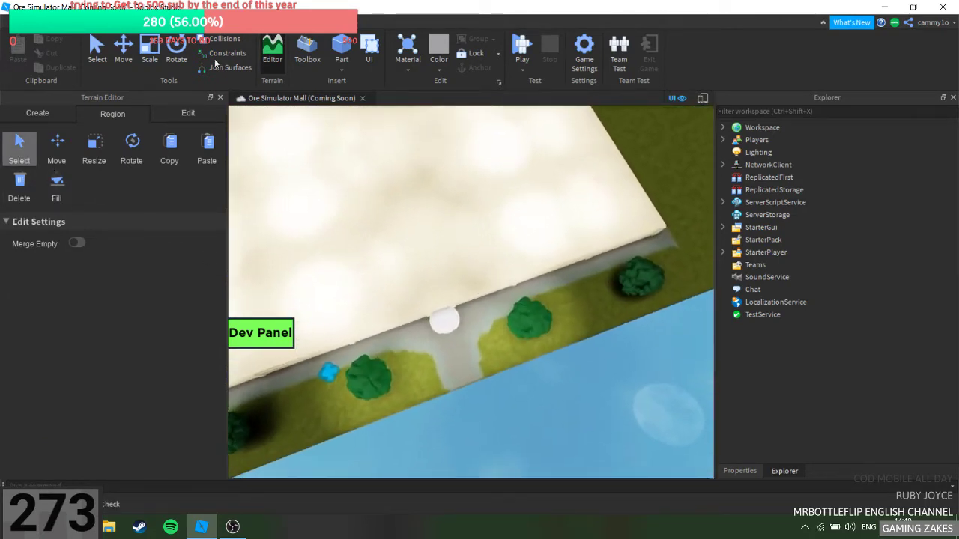
left_click(220, 98)
right_click_drag(274, 314, 261, 306)
key("w")
key("w")
left_click_drag(293, 236, 169, 252)
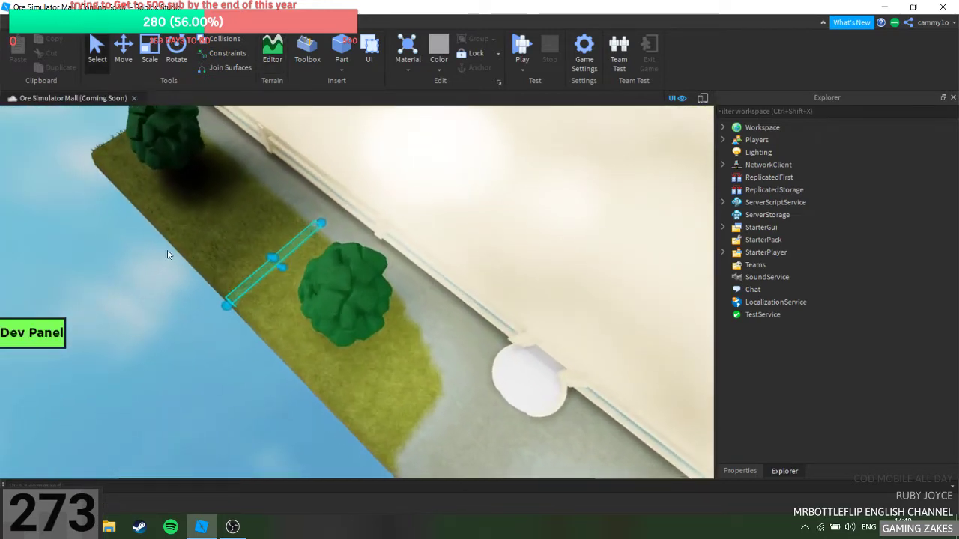
right_click_drag(266, 236, 358, 201)
key("q")
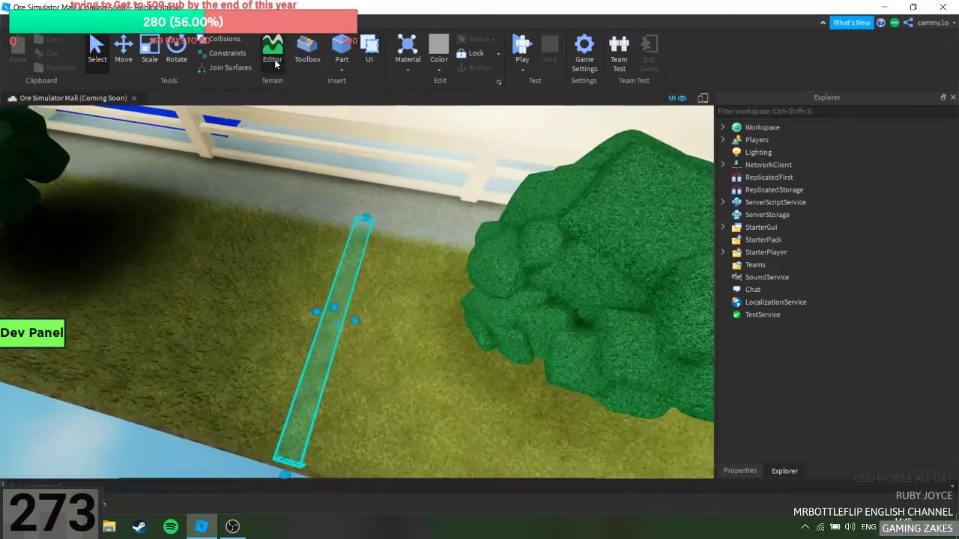
left_click(274, 62)
left_click(58, 150)
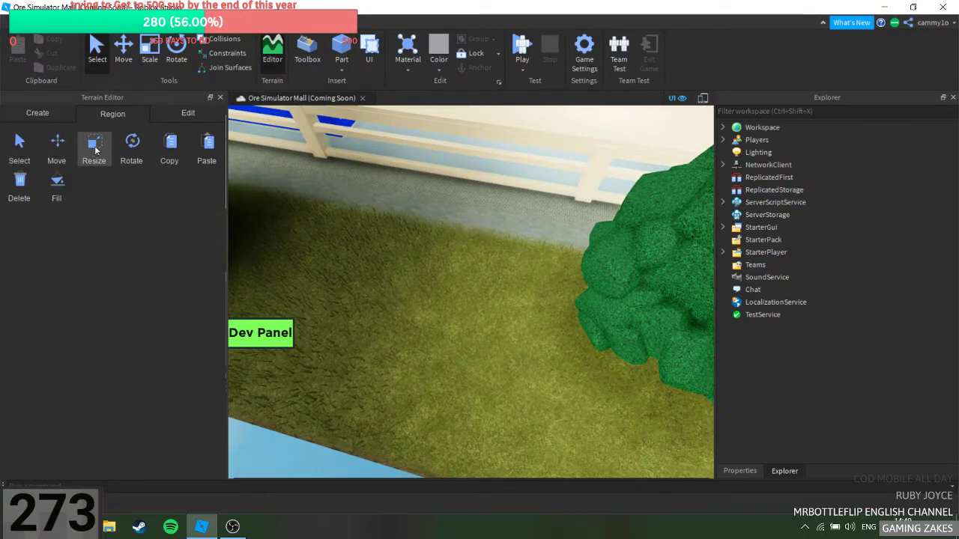
left_click(220, 98)
Go back inside the Superdry store, select the counter part and insert a new part there.
key("w")
right_click_drag(477, 342, 409, 359)
key("w")
key("w")
key("w")
key("w")
key("w")
key("s")
key("w")
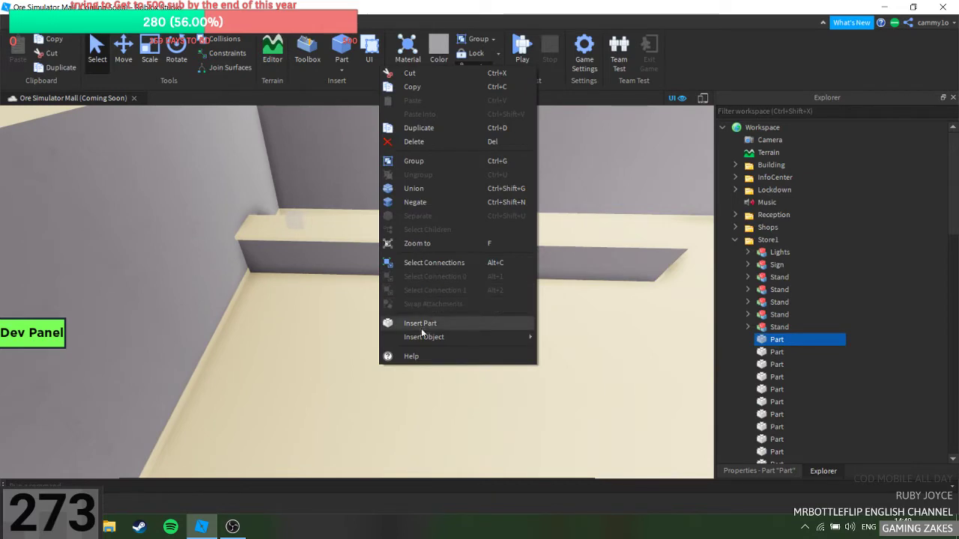
left_click(421, 325)
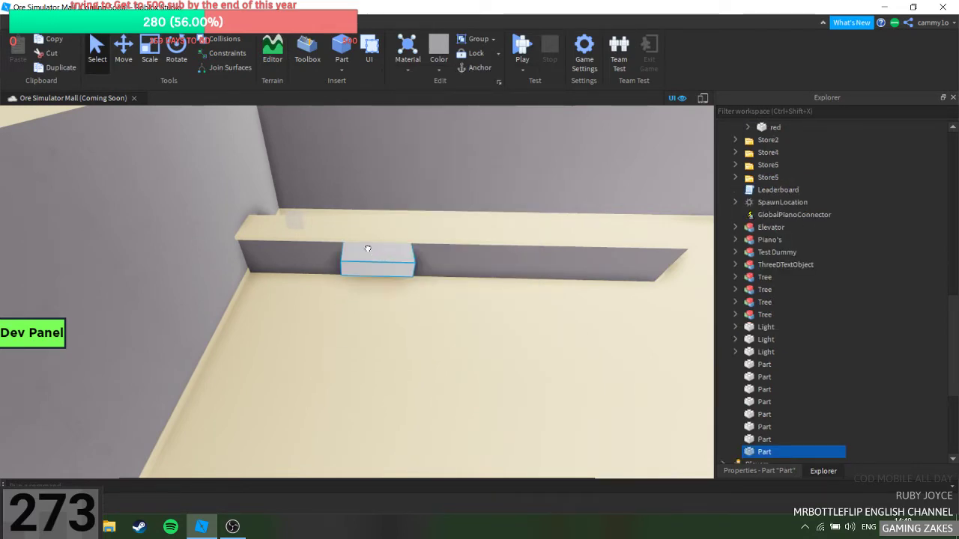
Place the new part on top of the counter beside the small translucent block.
key("w")
right_click_drag(325, 220, 325, 220)
key("d")
key("q")
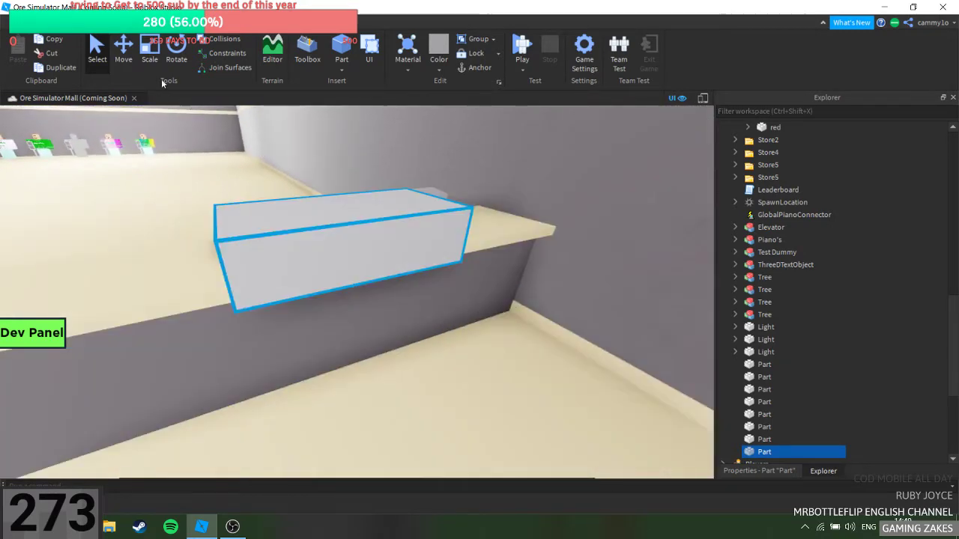
Scale the new part on the counter into a low slab, adjusting its depth on both sides and reducing its height.
key("a")
right_click_drag(260, 196, 554, 278)
scroll(554, 278, "down", 3)
scroll(450, 286, "up", 3)
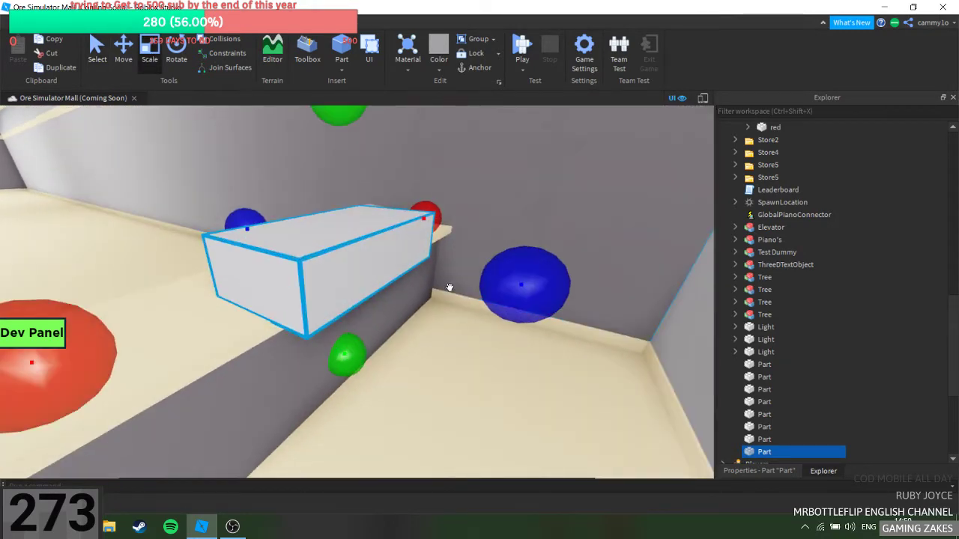
left_click_drag(475, 283, 442, 283)
key("d")
right_click_drag(442, 284, 395, 258)
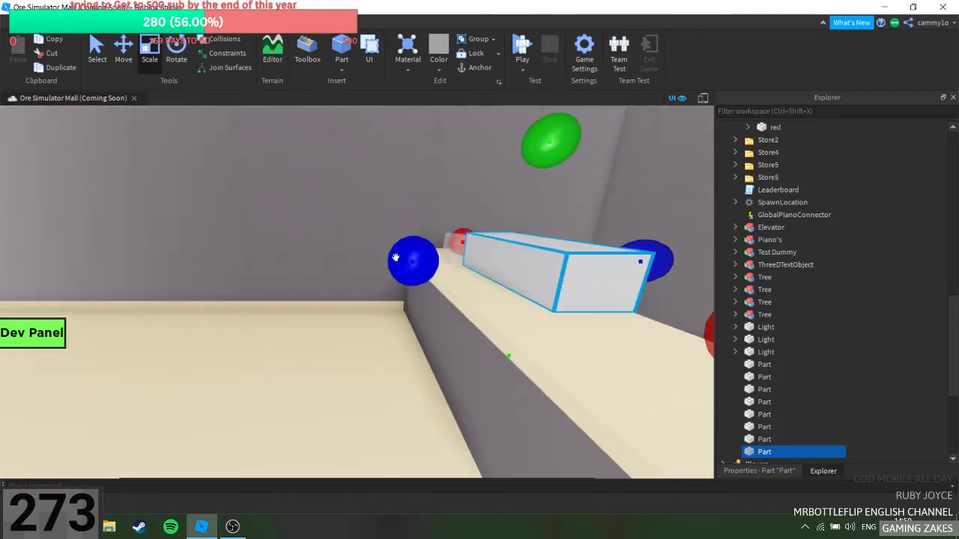
left_click_drag(397, 262, 344, 270)
key("d")
right_click_drag(345, 270, 342, 248)
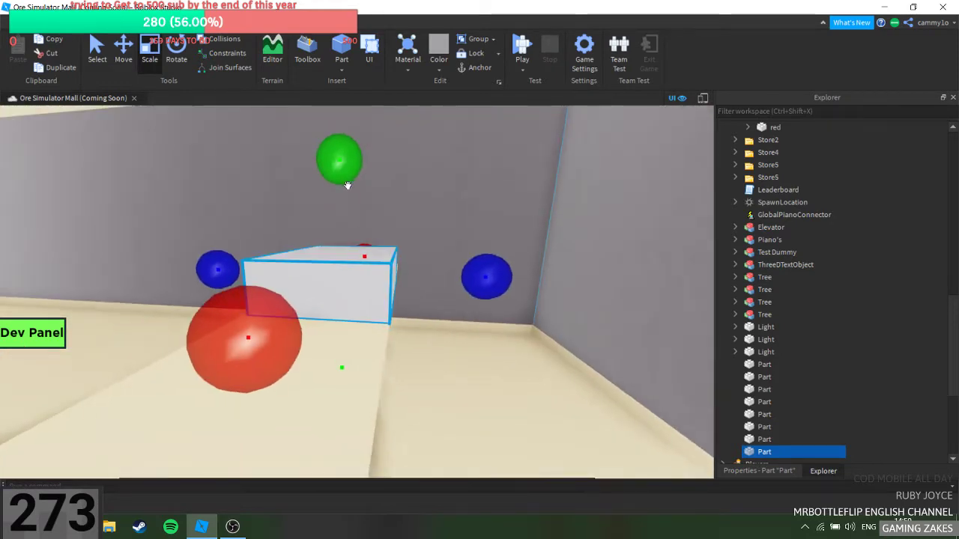
left_click_drag(346, 172, 343, 184)
key("w")
right_click_drag(343, 183, 322, 189)
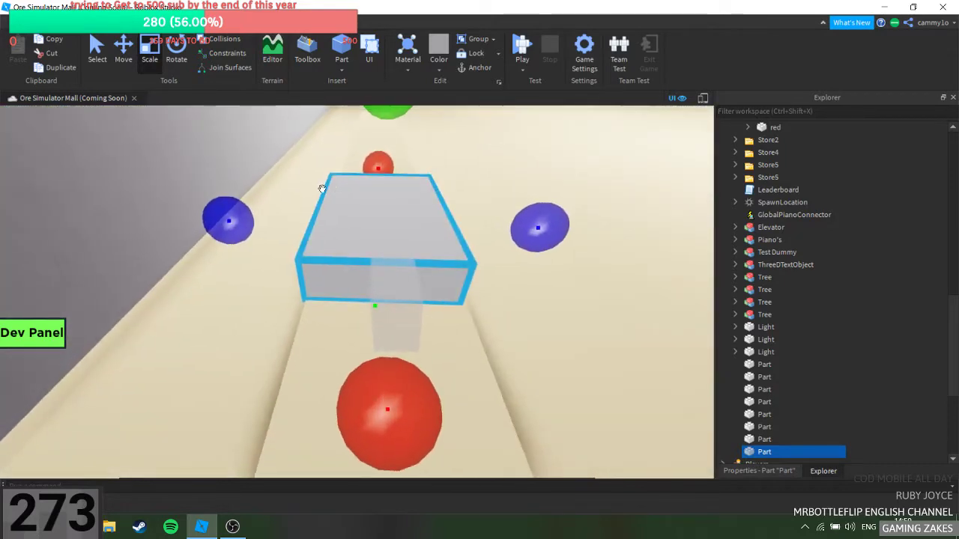
Duplicate the slab and scale the copy into a thin upright panel standing along the slab's long edge.
left_click_drag(383, 225, 365, 223)
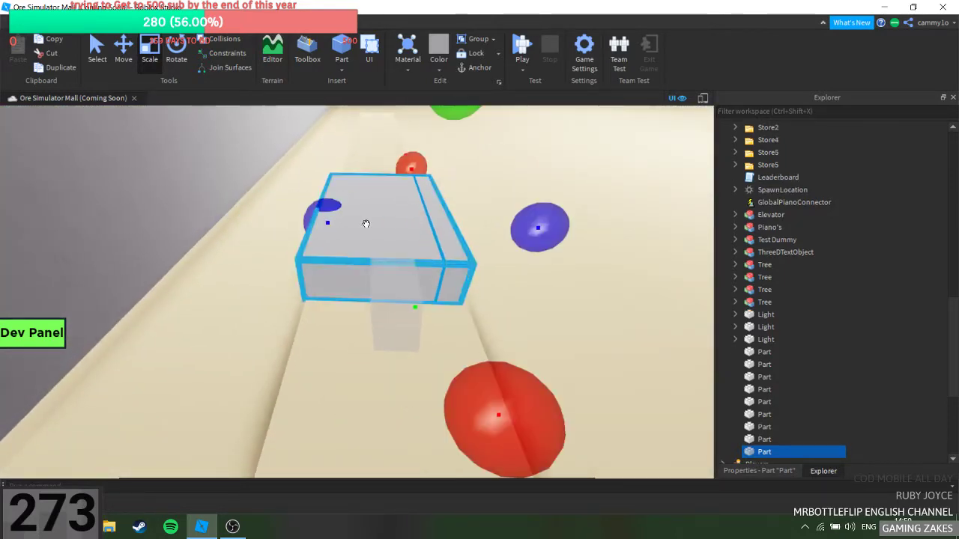
right_click_drag(365, 223, 368, 240)
left_click_drag(380, 127, 381, 126)
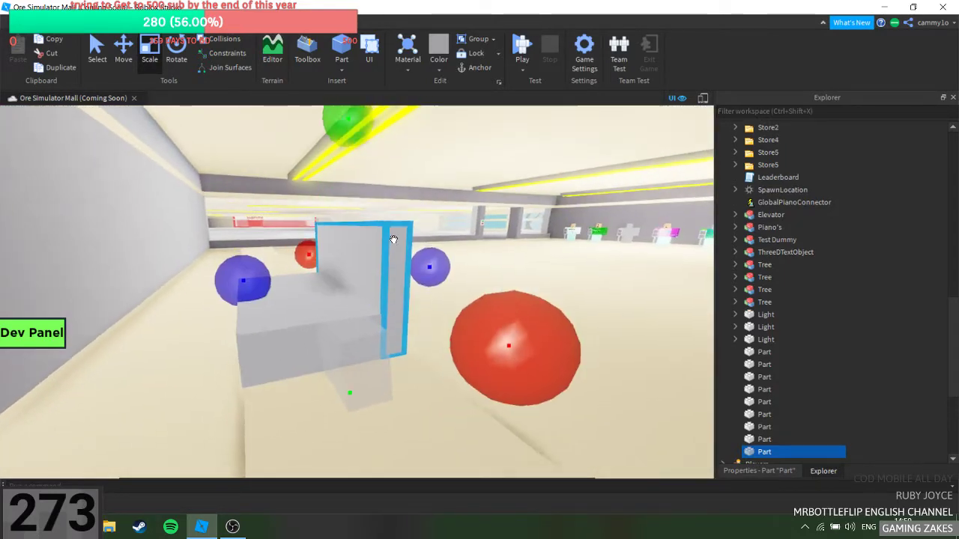
right_click_drag(392, 240, 366, 277)
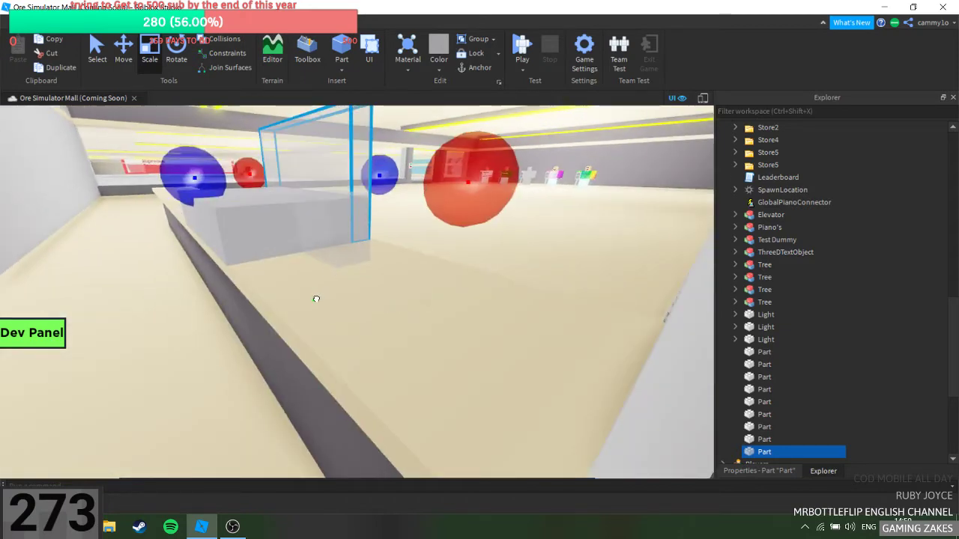
left_click_drag(314, 298, 316, 275)
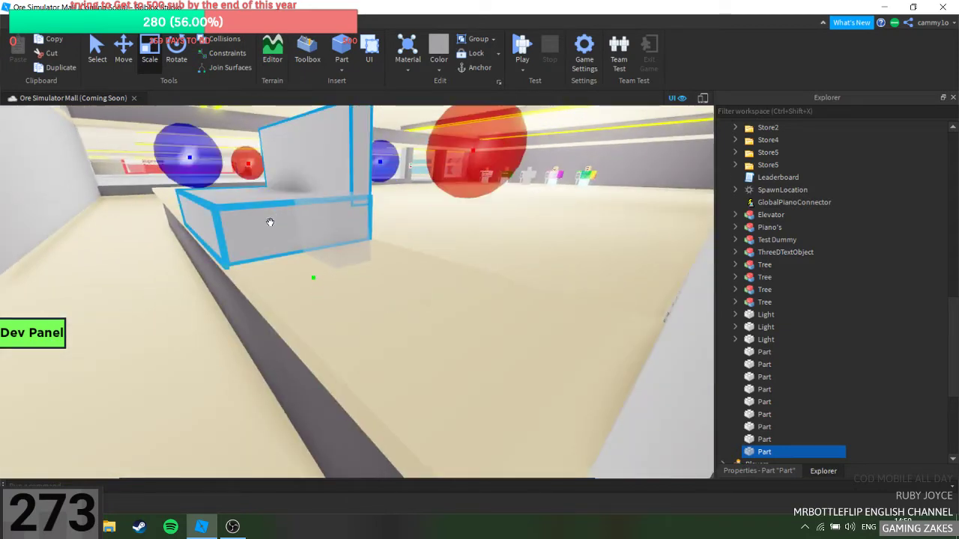
Select the slab together with the upright panel and give both the Diamond Plate material.
left_click(259, 223, "ctrl")
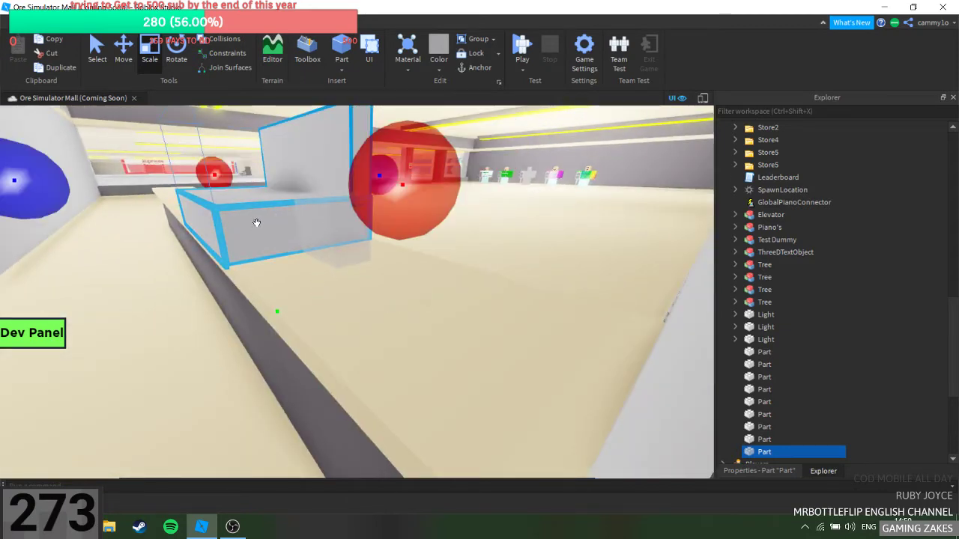
left_click(409, 71)
left_click(439, 138)
right_click_drag(444, 170, 411, 337)
scroll(397, 339, "down", 1)
left_click_drag(411, 338, 405, 331)
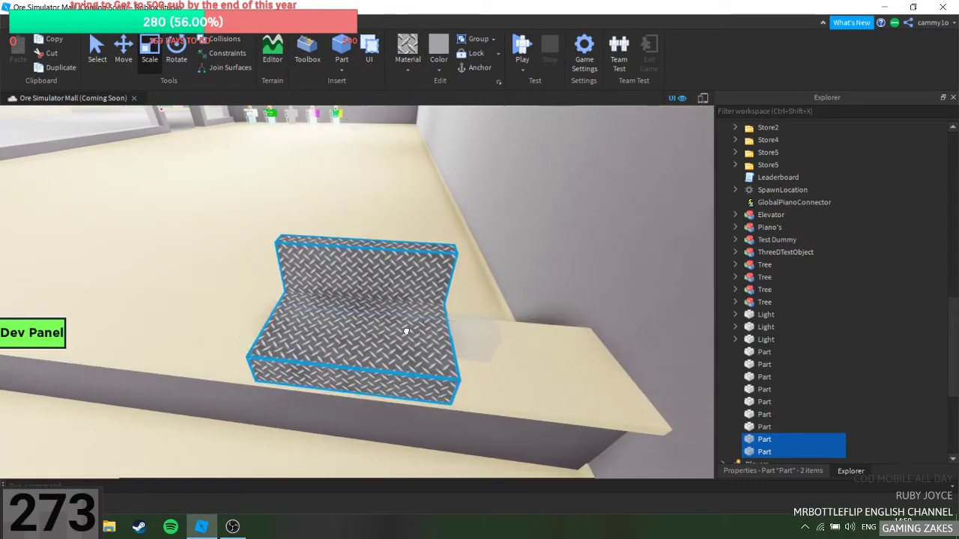
right_click_drag(401, 272, 424, 265)
key("d")
key("a")
Select the upright panel and insert a Wedge part in front of it.
left_click(393, 275)
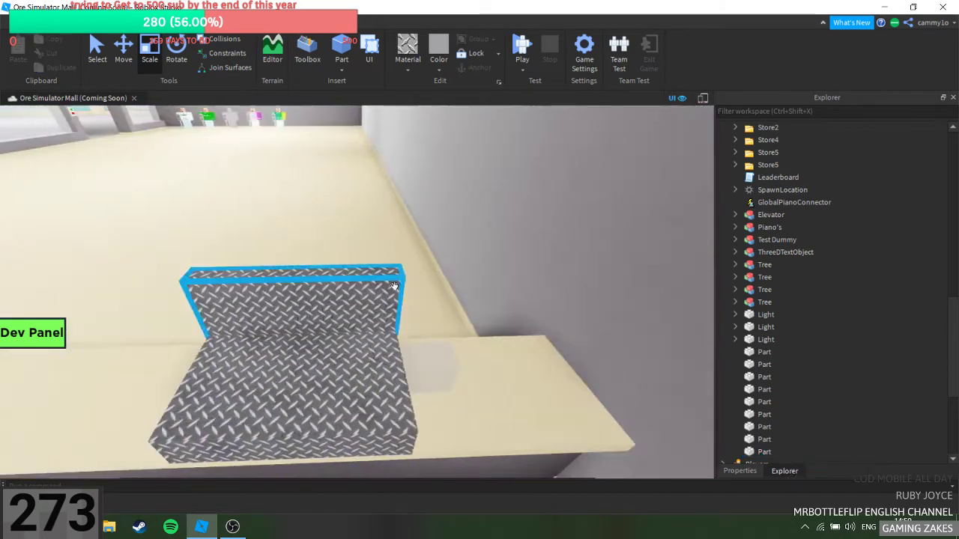
key("a")
key("a")
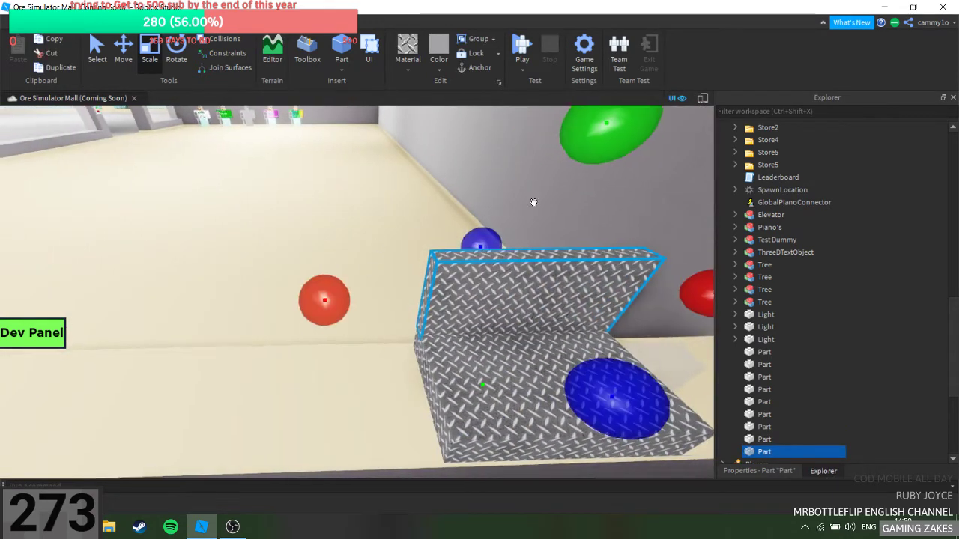
key("d")
right_click_drag(533, 203, 505, 197)
left_click(343, 72)
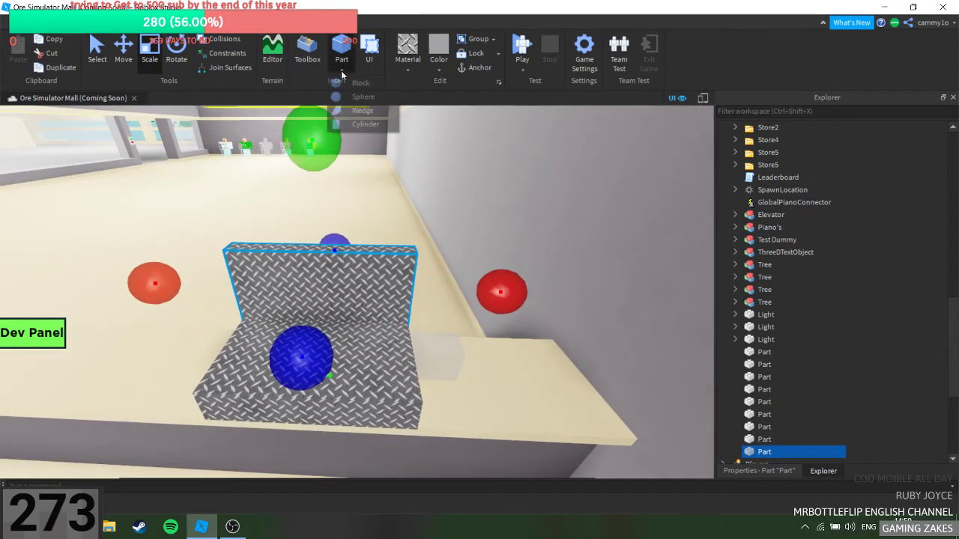
right_click_drag(464, 165, 459, 178)
left_click(333, 71)
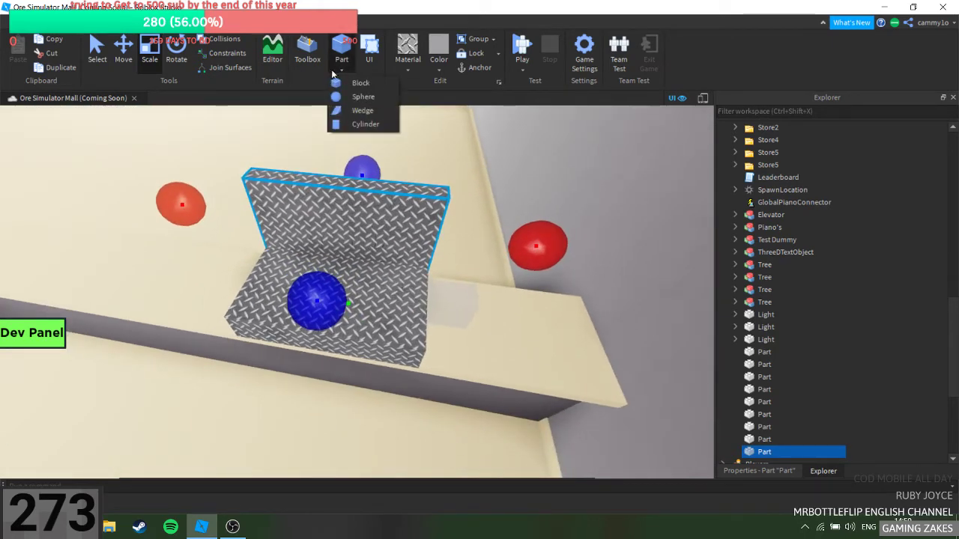
left_click(356, 110)
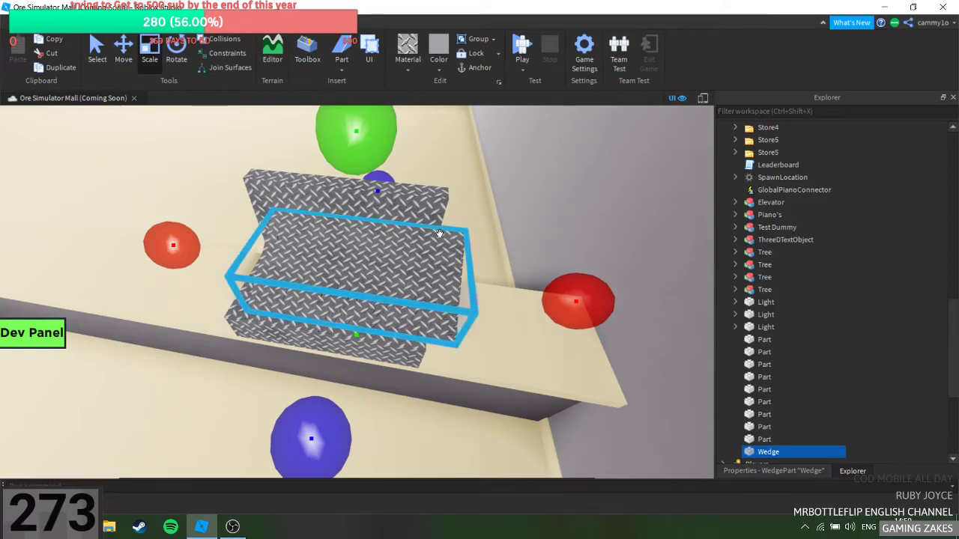
Position the wedge on the slab and adjust its depth so it slopes away from the upright panel.
right_click_drag(518, 217, 519, 217)
left_click_drag(301, 307, 275, 316)
right_click_drag(275, 314, 276, 315)
key("w")
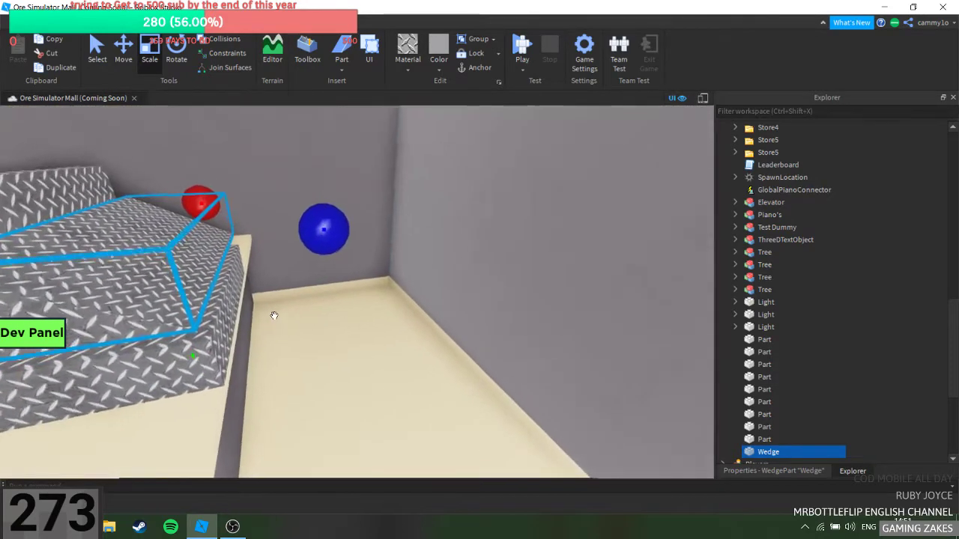
left_click_drag(327, 237, 338, 235)
key("a")
right_click_drag(338, 235, 338, 235)
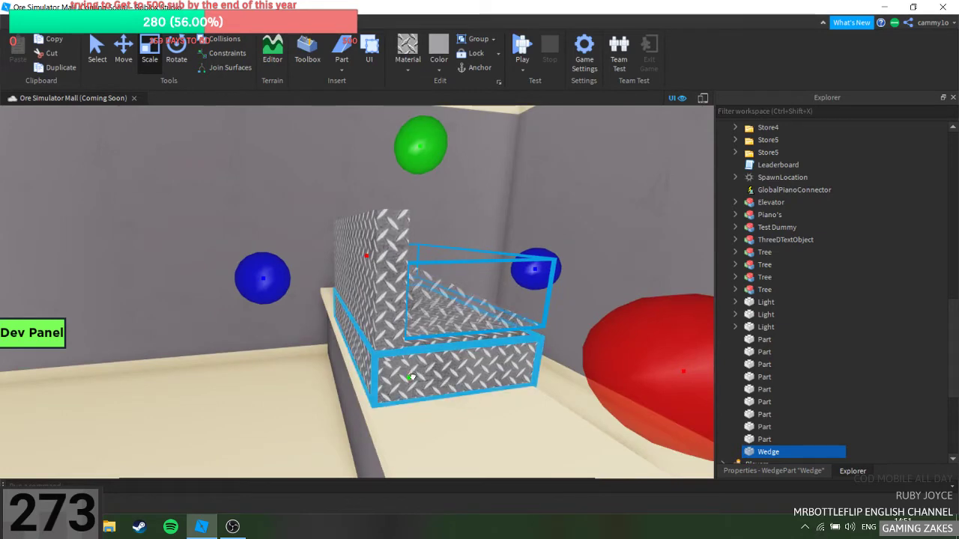
Shorten the wedge's overhanging end so it lines up with the end of the slab.
key("d")
key("s")
right_click_drag(413, 384, 456, 354)
key("d")
key("w")
key("s")
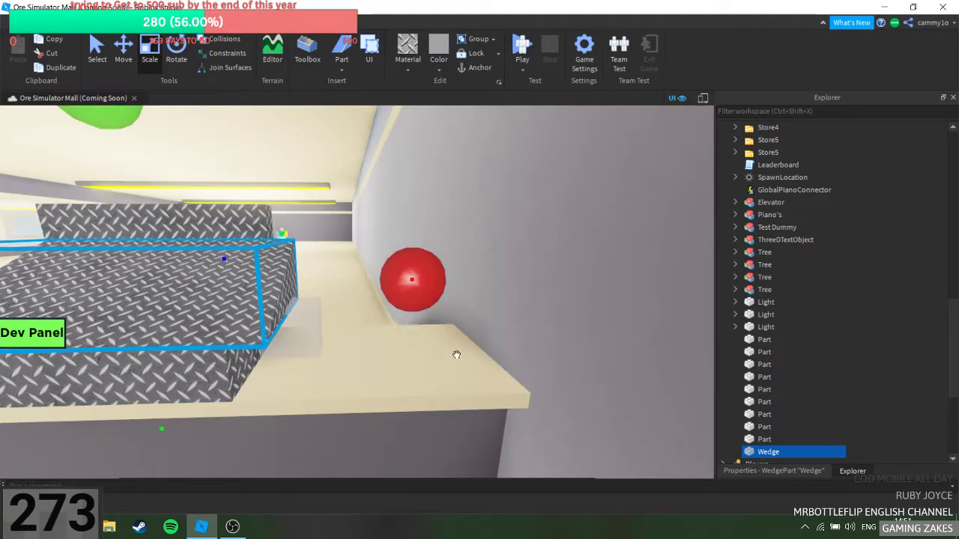
left_click_drag(413, 294, 378, 299)
key("e")
right_click_drag(378, 300, 377, 300)
key("s")
Color the wedge near-white.
left_click(441, 68)
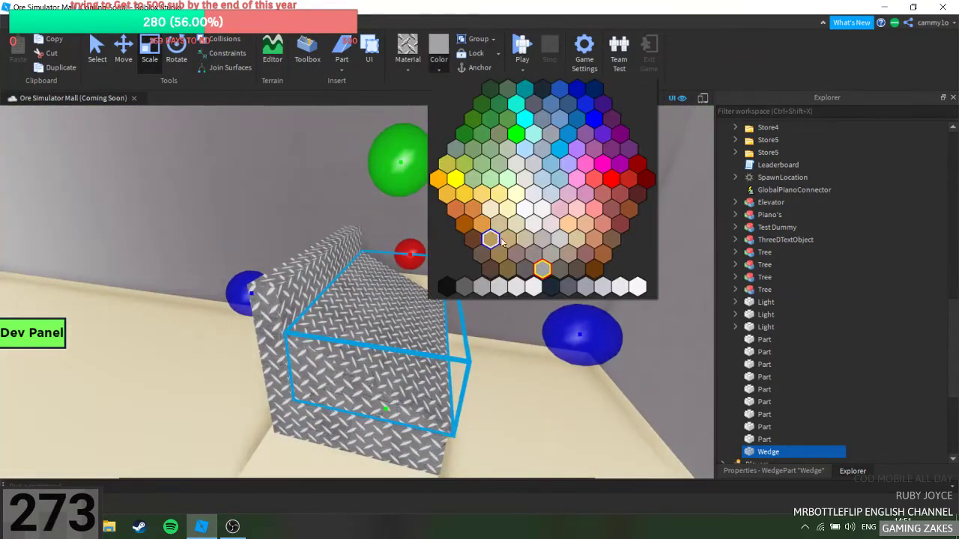
left_click(536, 284)
key("e")
right_click_drag(492, 262, 492, 262)
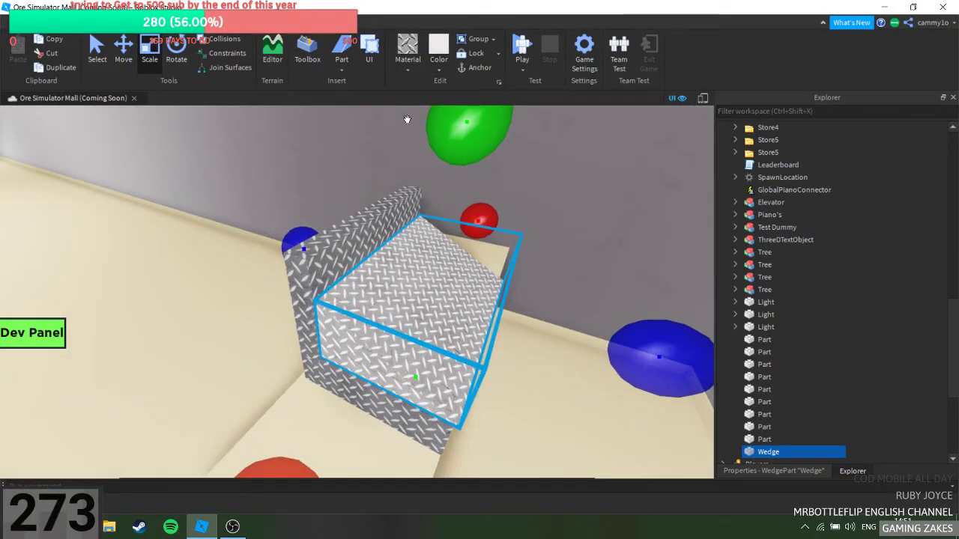
Try the Marble and Wood materials on the wedge.
left_click(416, 64)
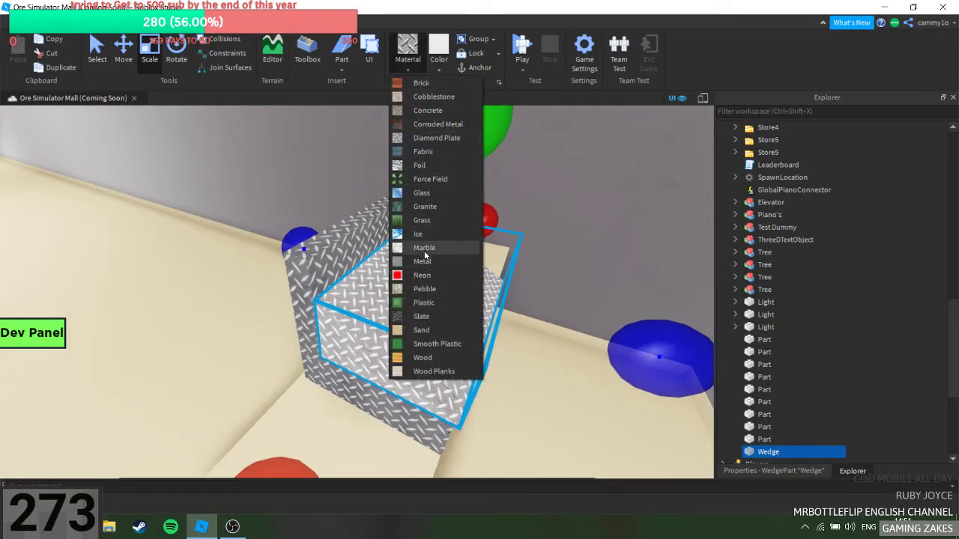
left_click(423, 248)
left_click(413, 63)
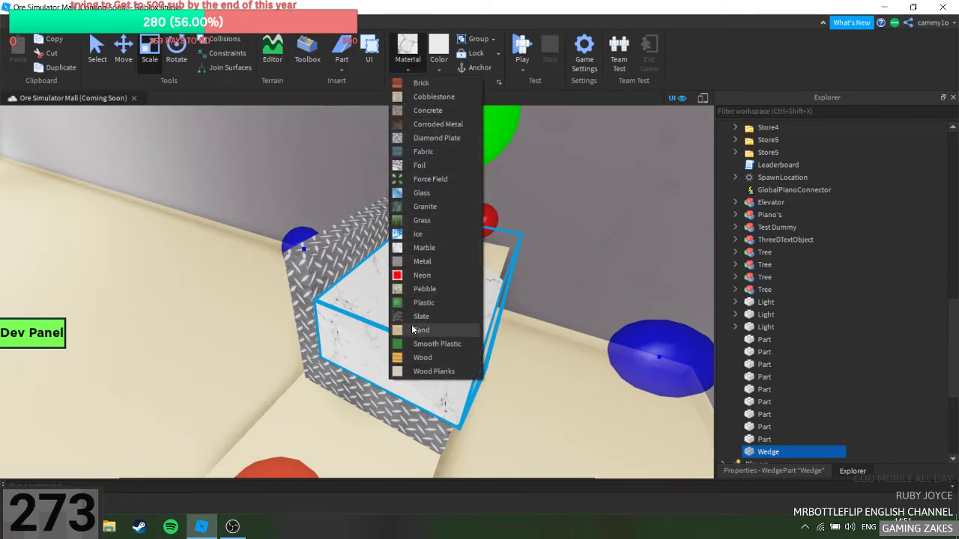
left_click(421, 357)
right_click_drag(397, 324, 400, 297)
Give the wedge the Smooth Plastic material.
left_click(414, 64)
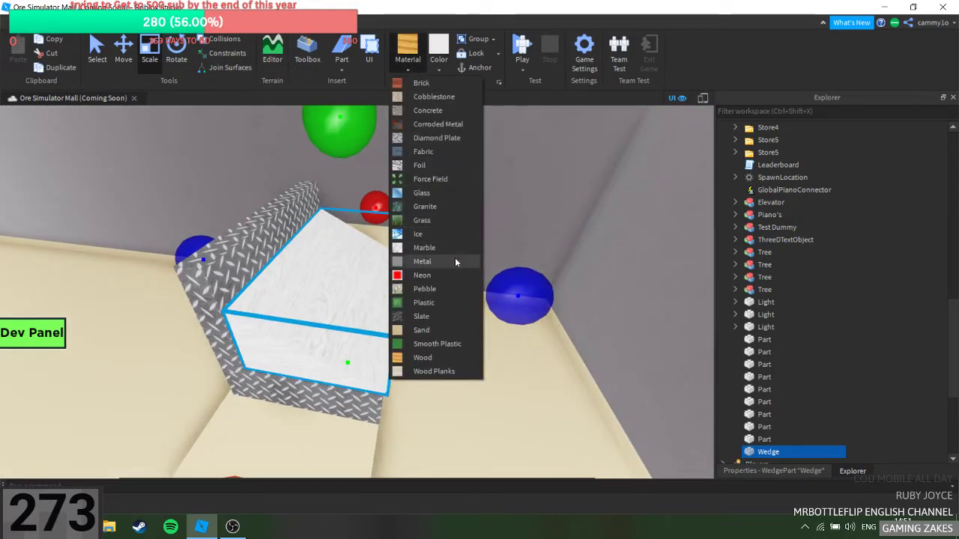
left_click(419, 345)
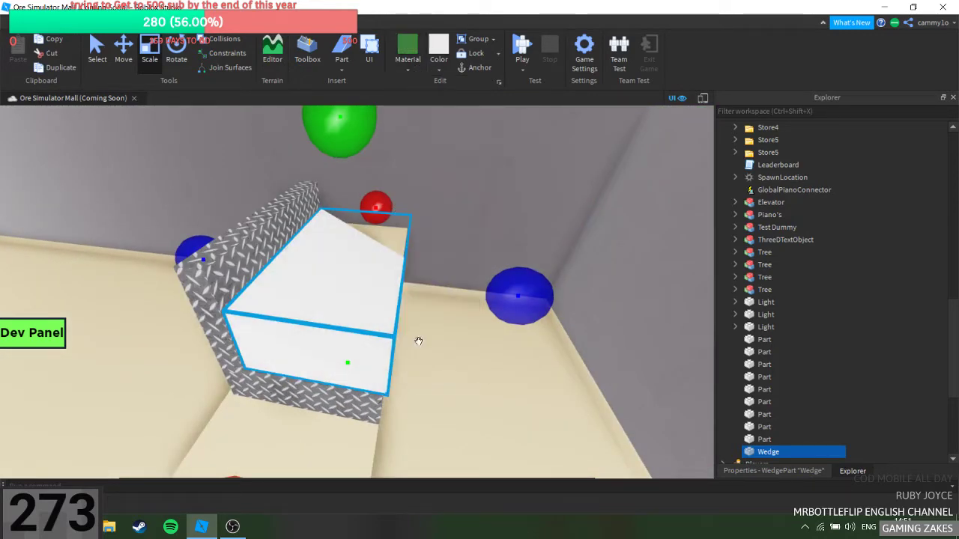
right_click_drag(417, 338, 442, 309)
left_click(443, 309)
Duplicate the upright panel and scale the copy into a small neck block centered on top of the panel.
left_click(260, 207)
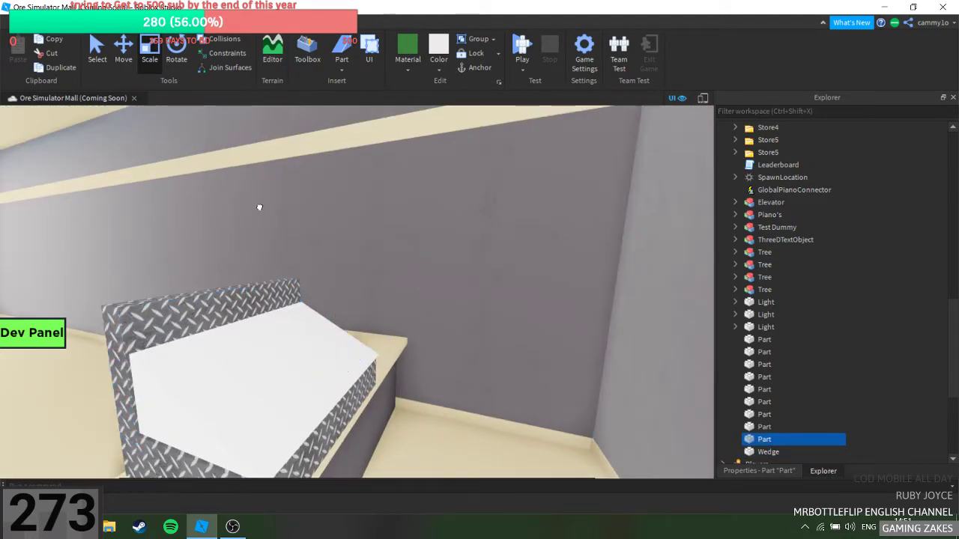
left_click(247, 289)
right_click_drag(259, 274, 266, 259)
right_click_drag(310, 236, 311, 233)
key("ctrl+d")
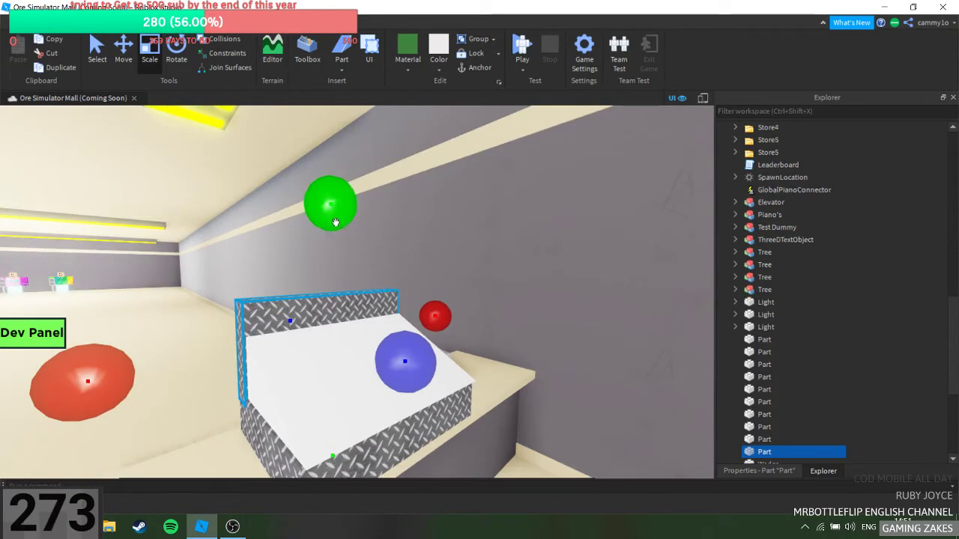
left_click_drag(335, 222, 335, 219)
left_click_drag(437, 321, 404, 342)
left_click_drag(120, 379, 237, 370)
right_click_drag(243, 372, 299, 394)
left_click_drag(298, 396, 290, 334)
right_click_drag(278, 253, 282, 249)
left_click_drag(283, 249, 292, 213)
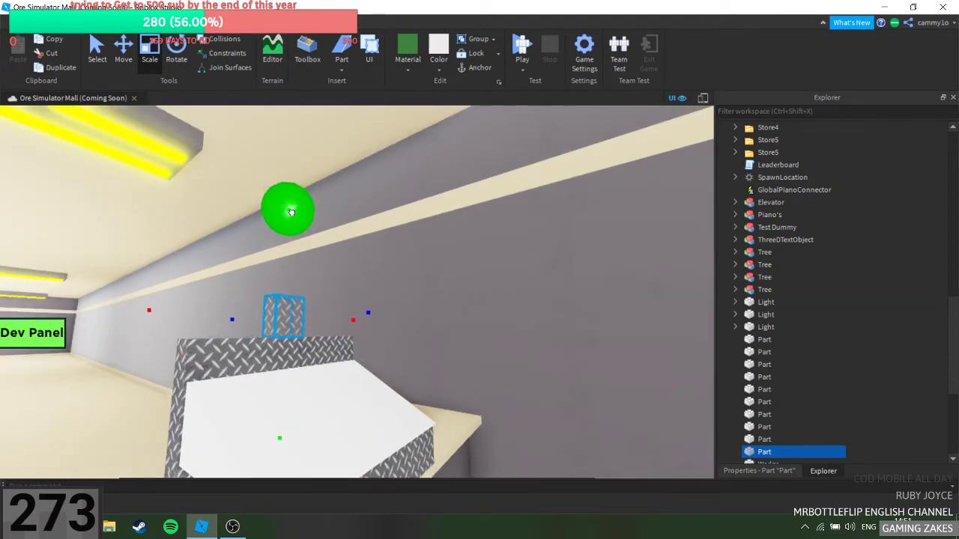
Duplicate the neck block, flatten the copy into a thin plate on top and widen it on both sides.
right_click_drag(291, 213, 292, 215)
key("ctrl+d")
left_click_drag(300, 365, 303, 318)
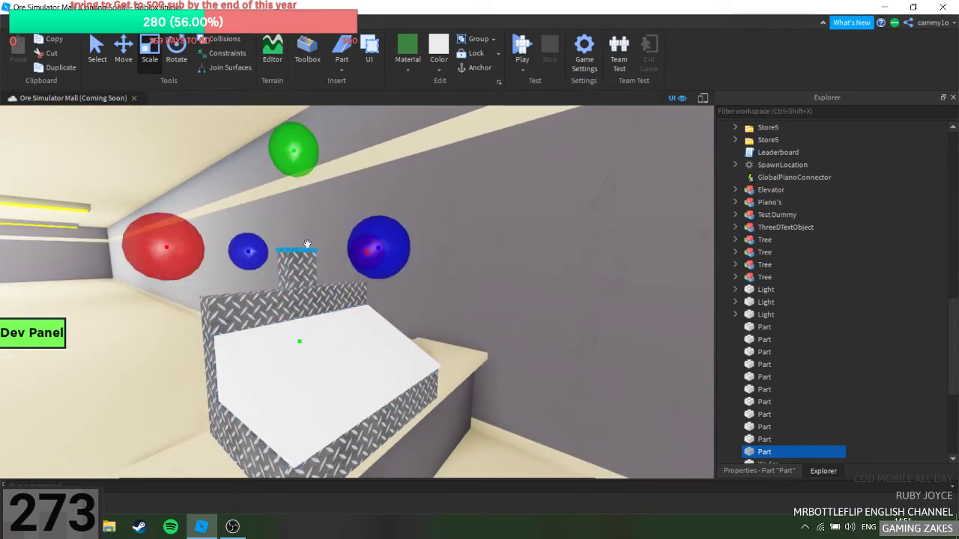
right_click_drag(307, 244, 262, 239)
left_click_drag(240, 242, 210, 245)
right_click_drag(210, 245, 217, 244)
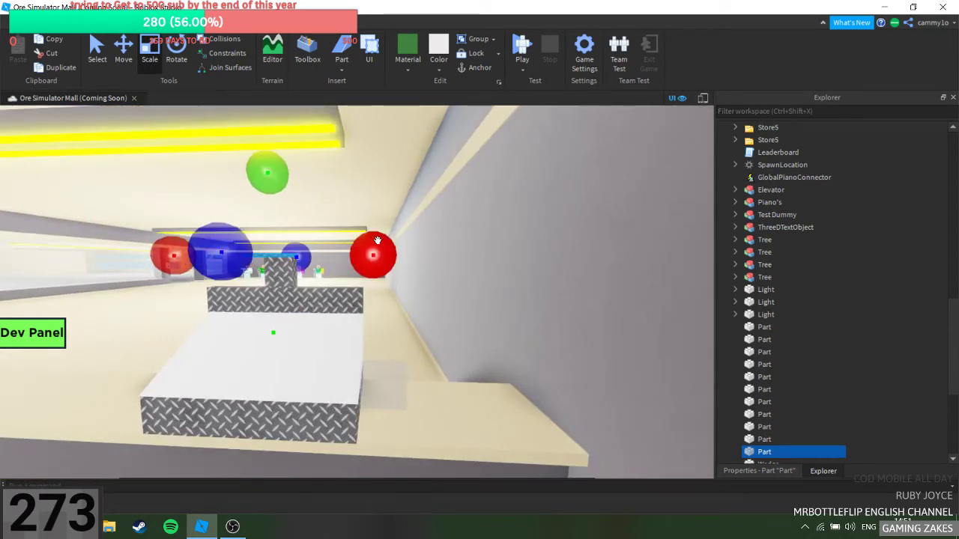
left_click_drag(378, 242, 402, 256)
right_click_drag(403, 256, 402, 264)
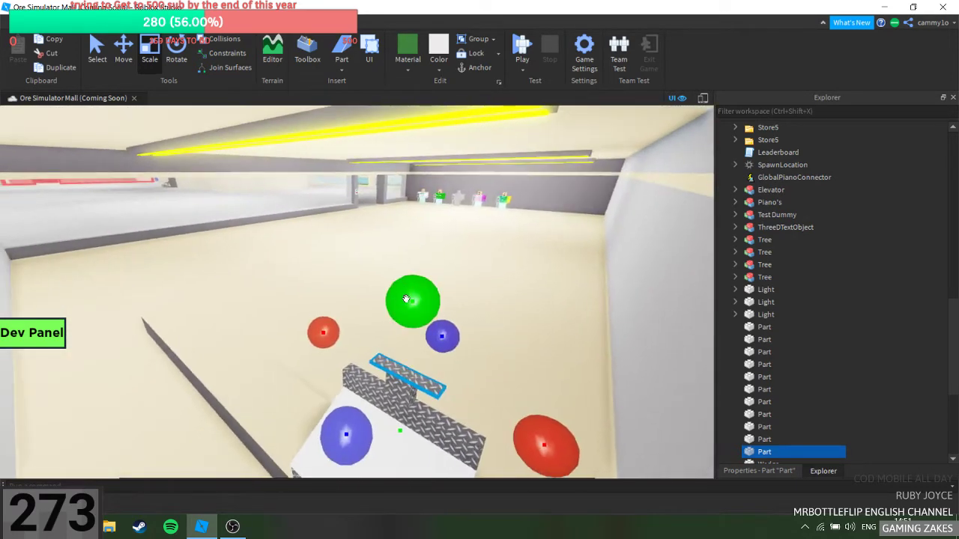
Scale the thin plate upward into a tall rectangular screen above the neck.
left_click_drag(406, 299, 423, 242)
right_click_drag(423, 242, 423, 242)
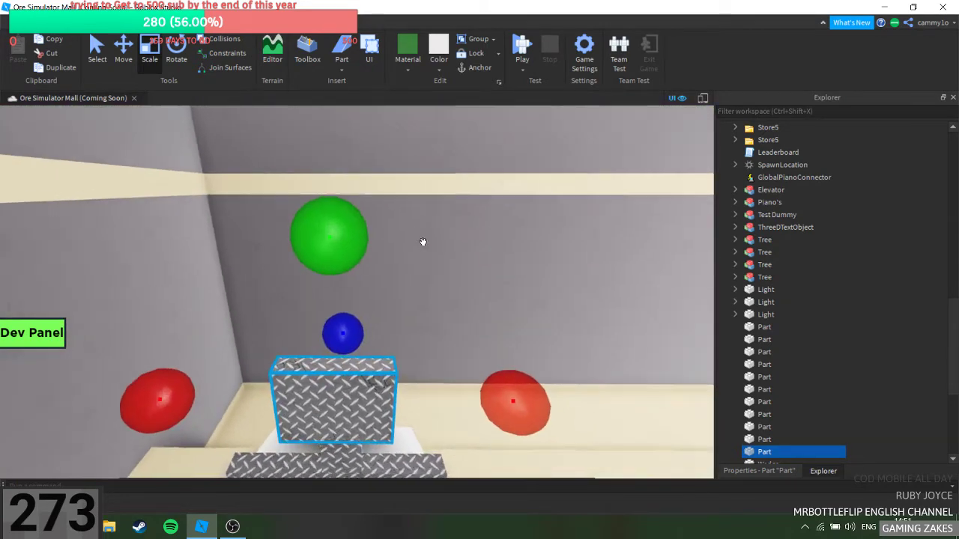
key("s")
key("w")
key("q")
key("e")
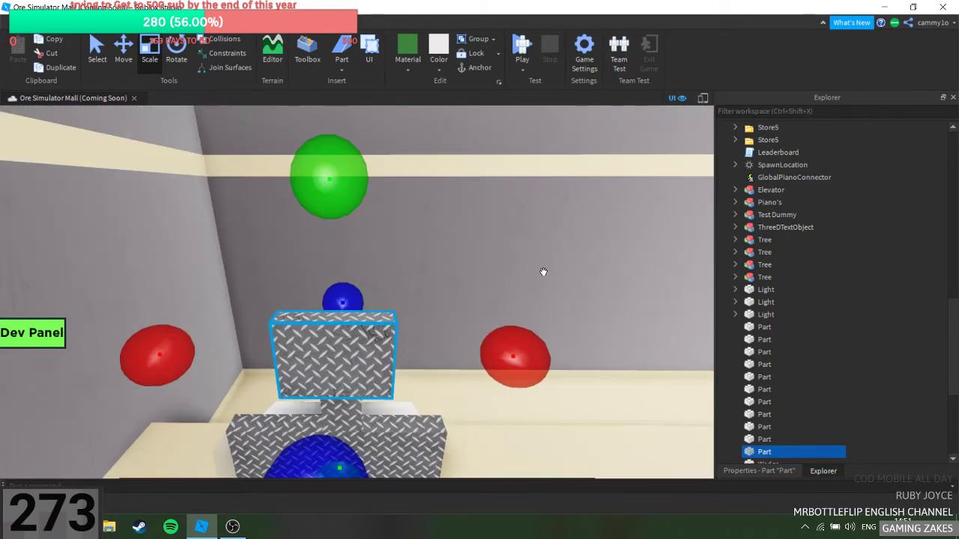
Duplicate the screen block and scale the copy down to a narrow vertical strip at one side edge.
key("ctrl+d")
key("a")
left_click_drag(522, 357, 382, 359)
key("d")
right_click_drag(394, 319, 394, 319)
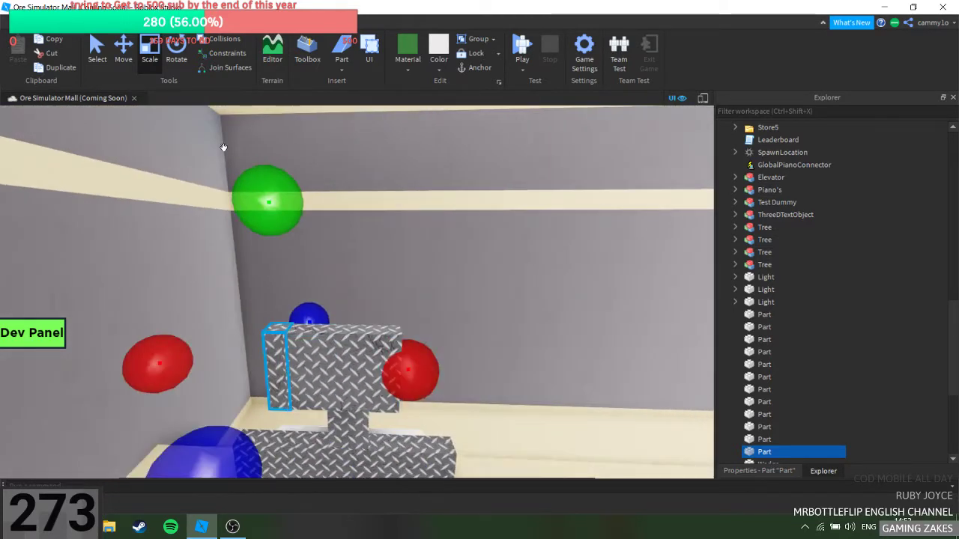
Duplicate the vertical strip and move the copy to the opposite side edge of the screen.
left_click(123, 48)
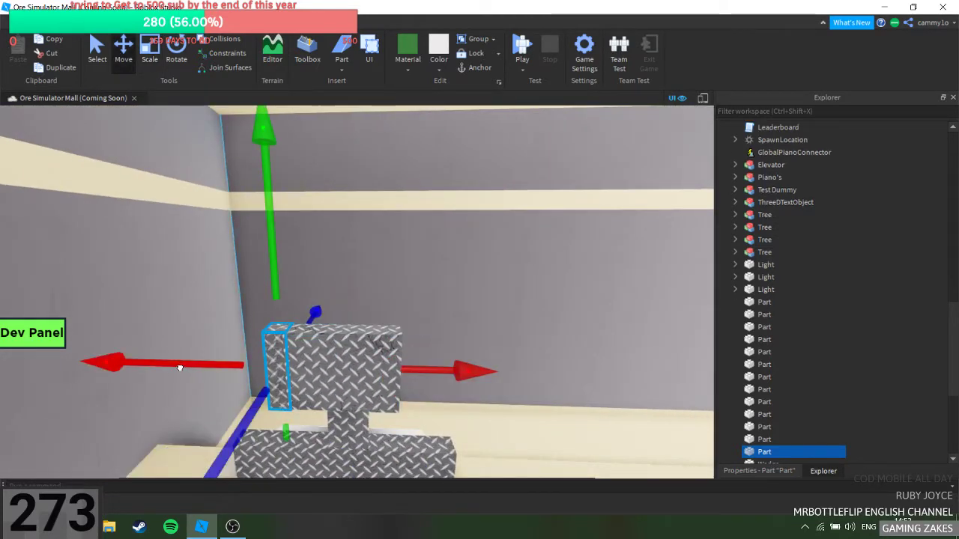
left_click_drag(179, 367, 313, 389)
left_click(154, 66)
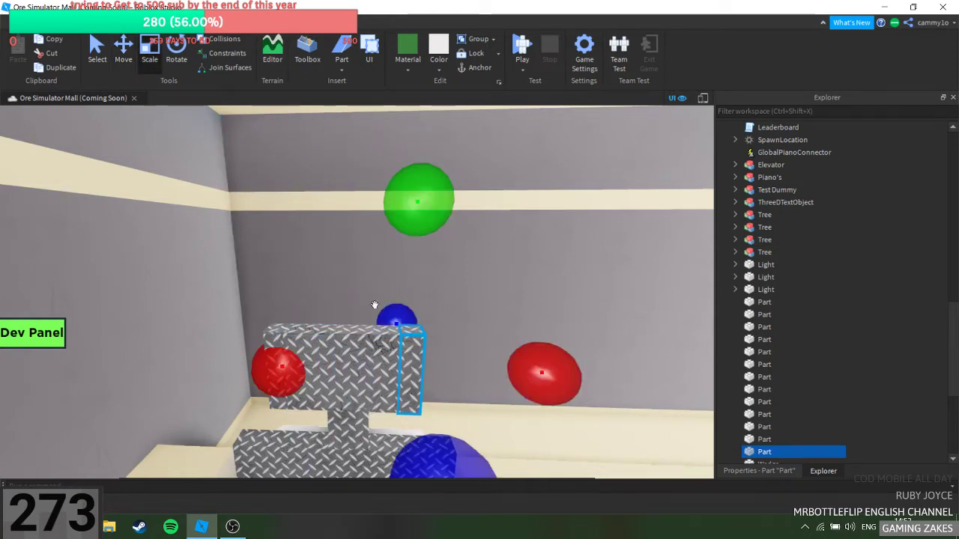
Duplicate the vertical side strip and scale the copy into a horizontal bar across the screen's top edge.
left_click_drag(429, 211, 426, 180)
right_click_drag(426, 179, 420, 225)
left_click_drag(483, 342, 502, 293)
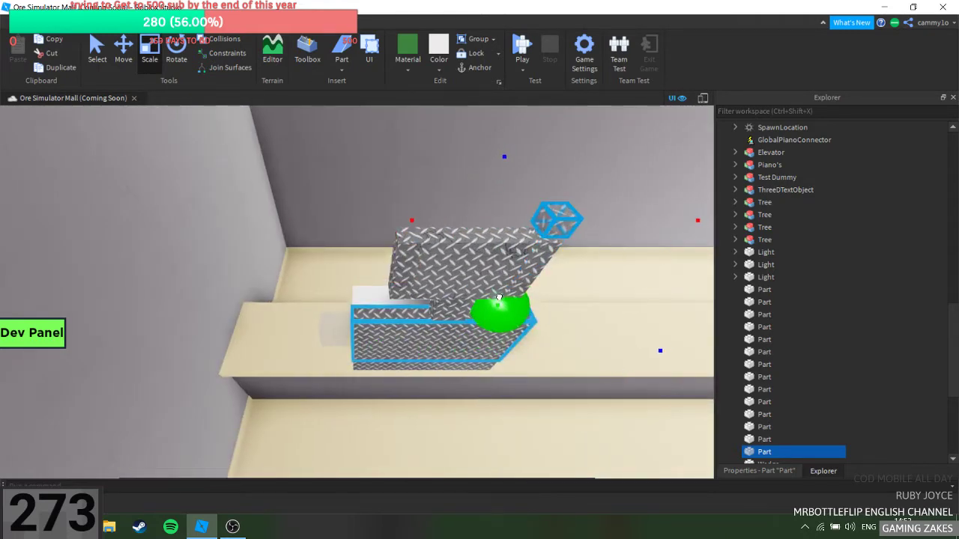
left_click(404, 248)
left_click_drag(404, 247, 240, 214)
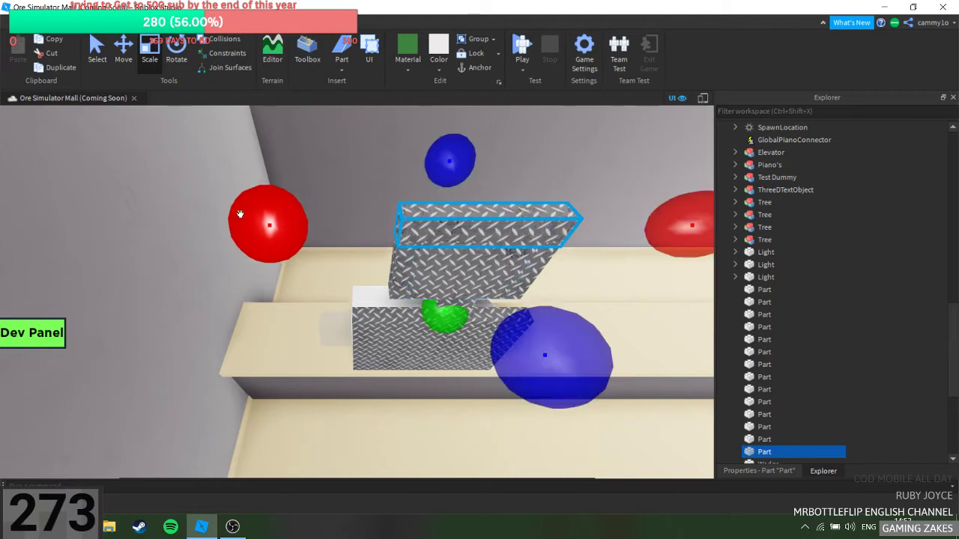
right_click_drag(246, 201, 247, 198)
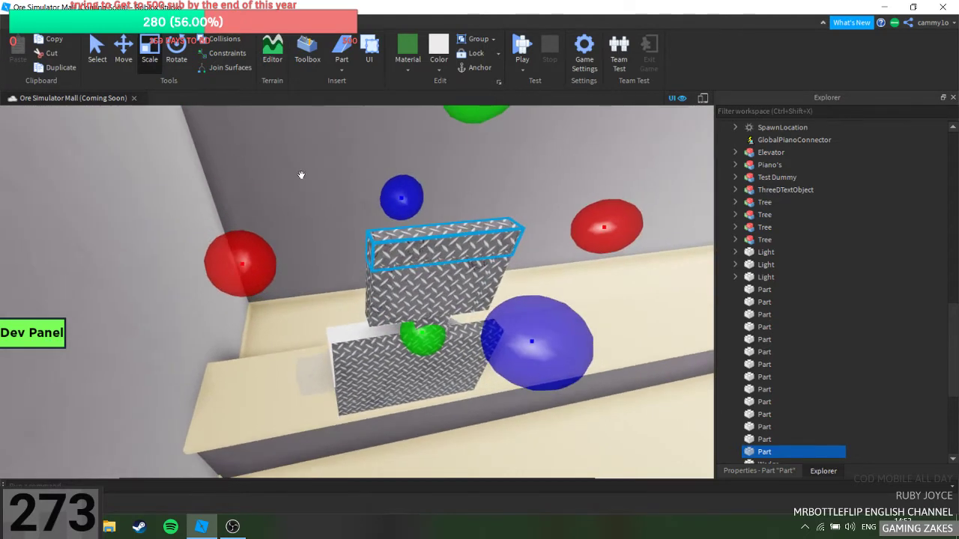
Duplicate the horizontal top bar and move the copy down to the screen's bottom edge.
left_click(120, 52)
key("ctrl+d")
left_click_drag(460, 180, 450, 290)
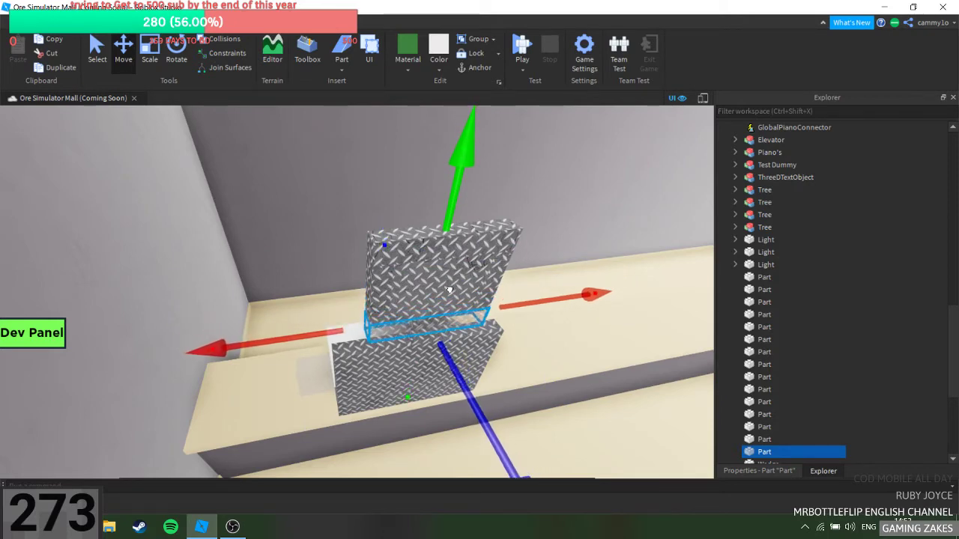
right_click_drag(450, 290, 447, 289)
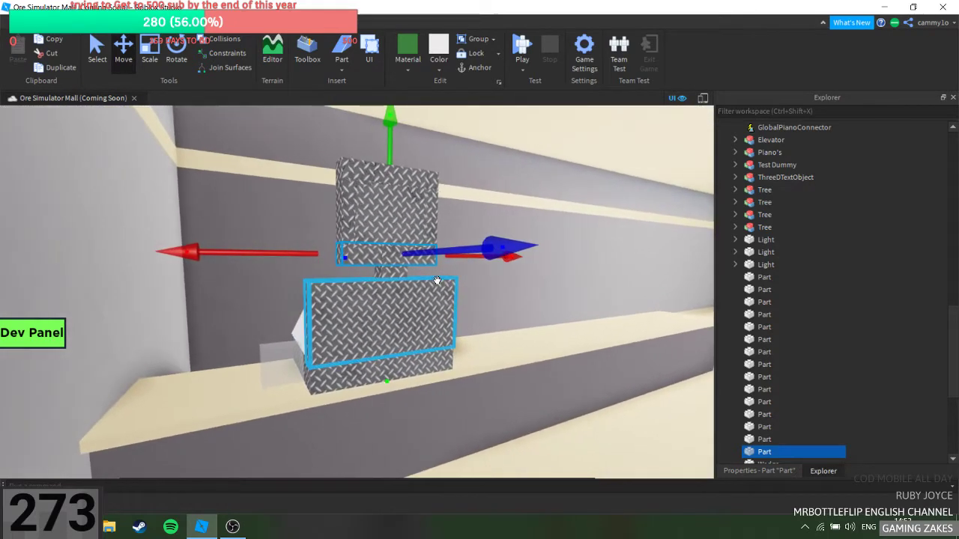
Color the screen's center panel bright green and set its material to Smooth Plastic.
key("a")
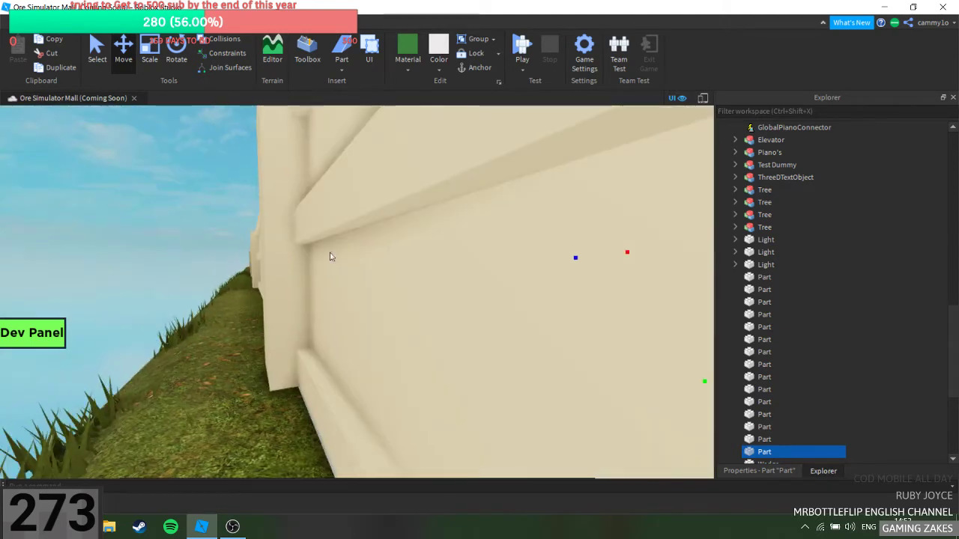
left_click(165, 279)
key("d")
scroll(417, 180, "down", 2)
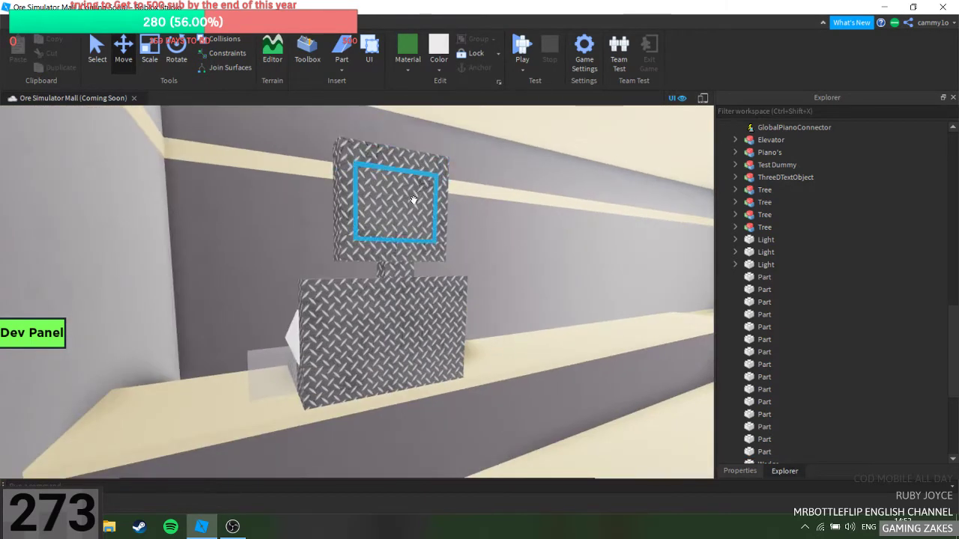
left_click(413, 200)
left_click(438, 66)
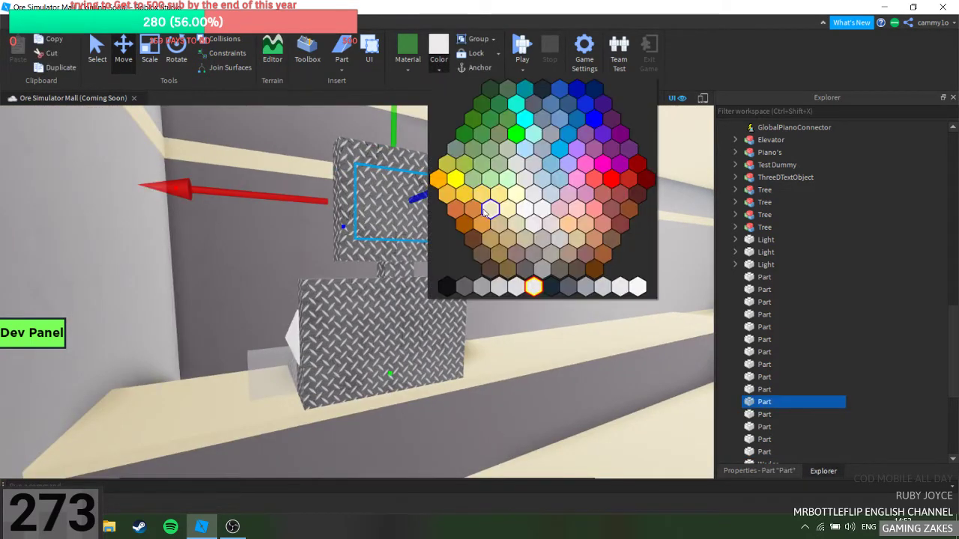
left_click(517, 135)
left_click(405, 71)
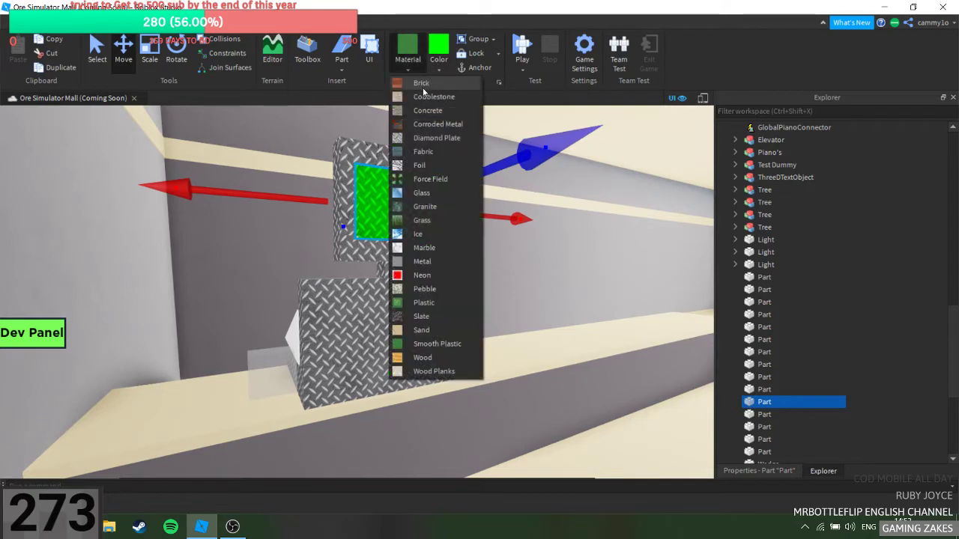
left_click(422, 343)
Add a SurfaceGui to the green screen panel.
right_click_drag(422, 345, 415, 333)
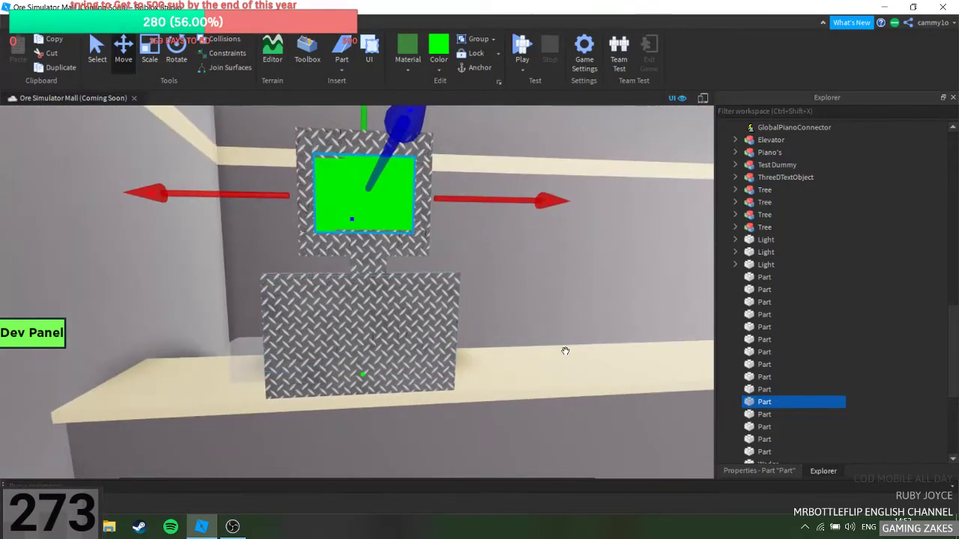
left_click(781, 403)
type("su")
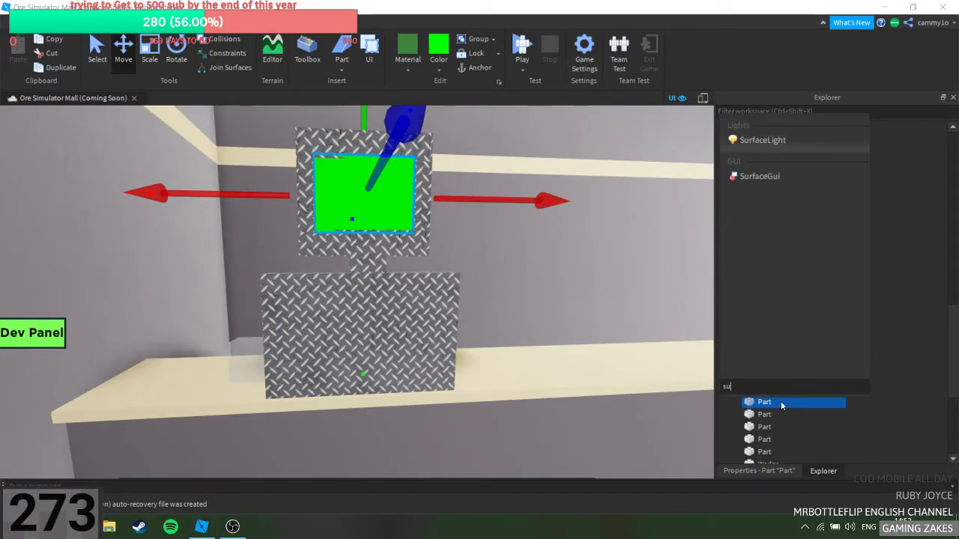
key("Down")
key("Return")
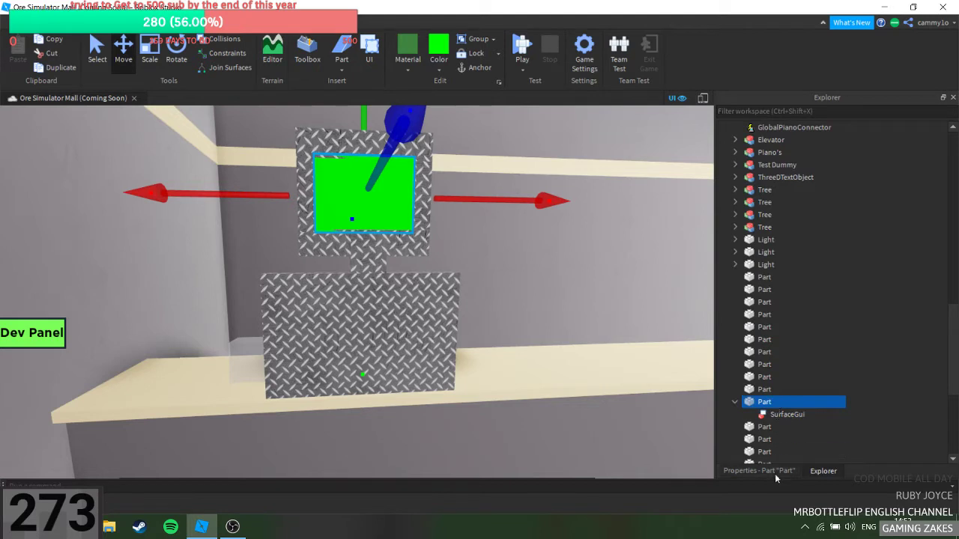
Check the green panel's back surface in its surface properties and set the SurfaceGui's Face to Back.
left_click(776, 473)
scroll(786, 419, "down", 3)
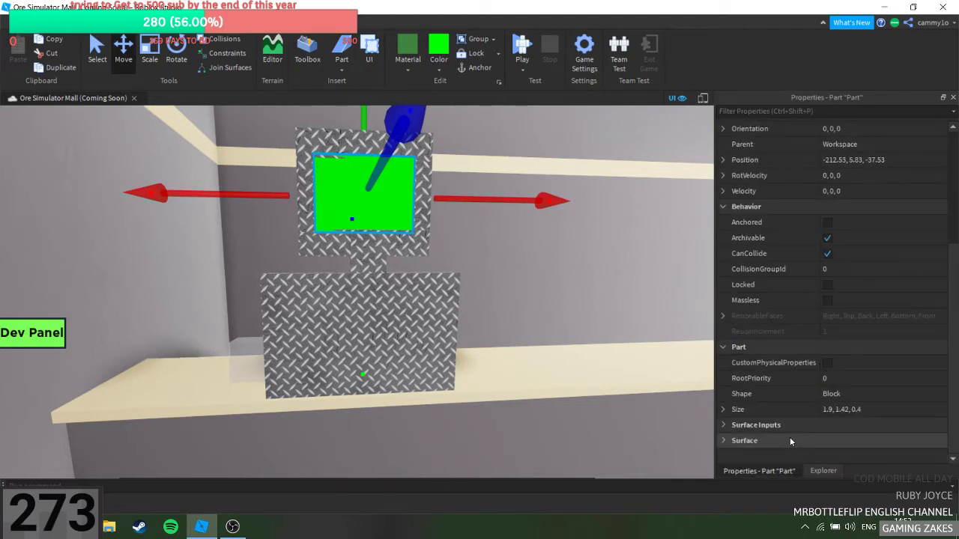
left_click(723, 441)
scroll(749, 409, "down", 3)
left_click(752, 362)
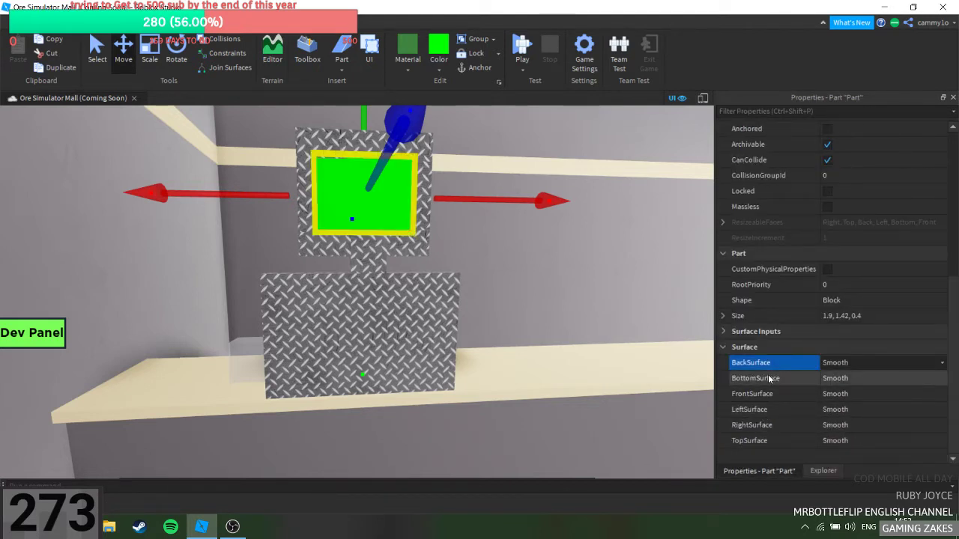
left_click(823, 471)
left_click(783, 415)
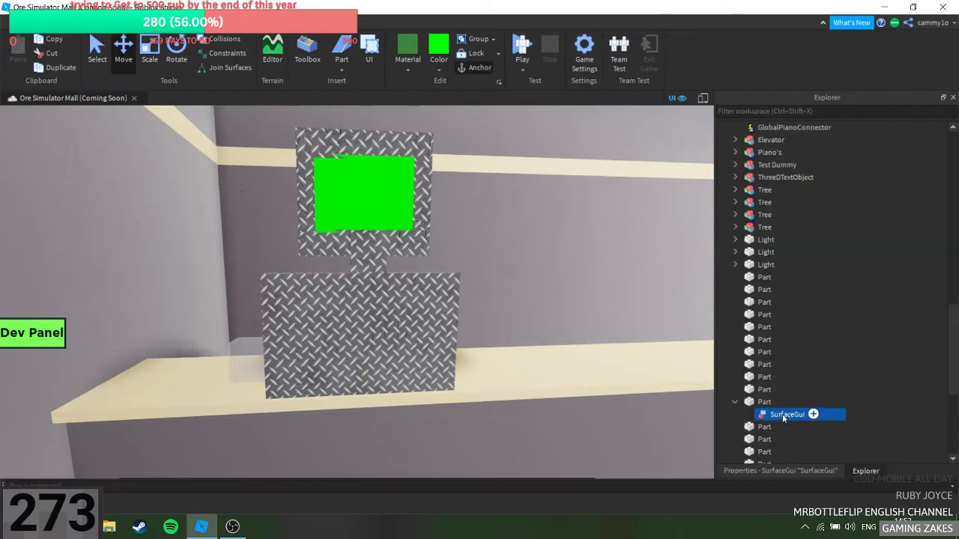
left_click(807, 472)
left_click(833, 210)
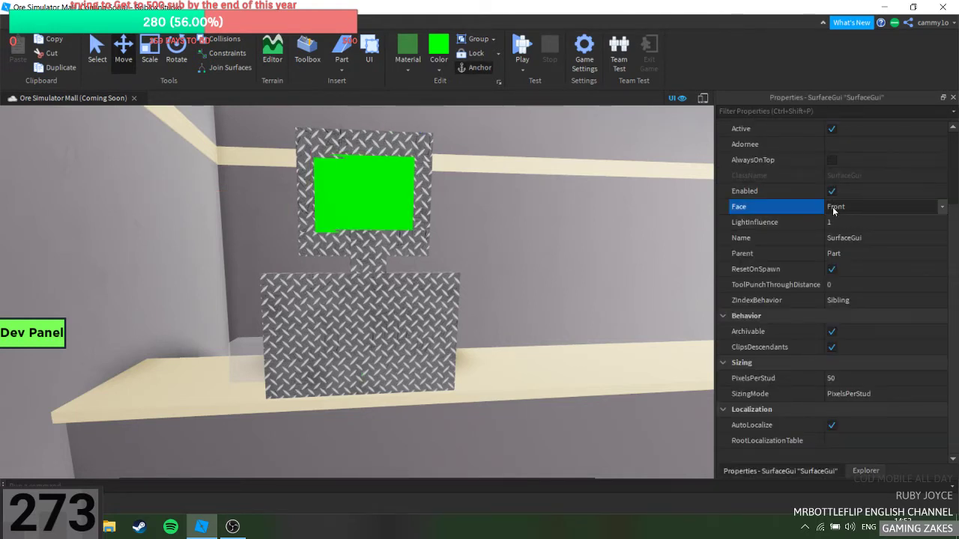
left_click(833, 208)
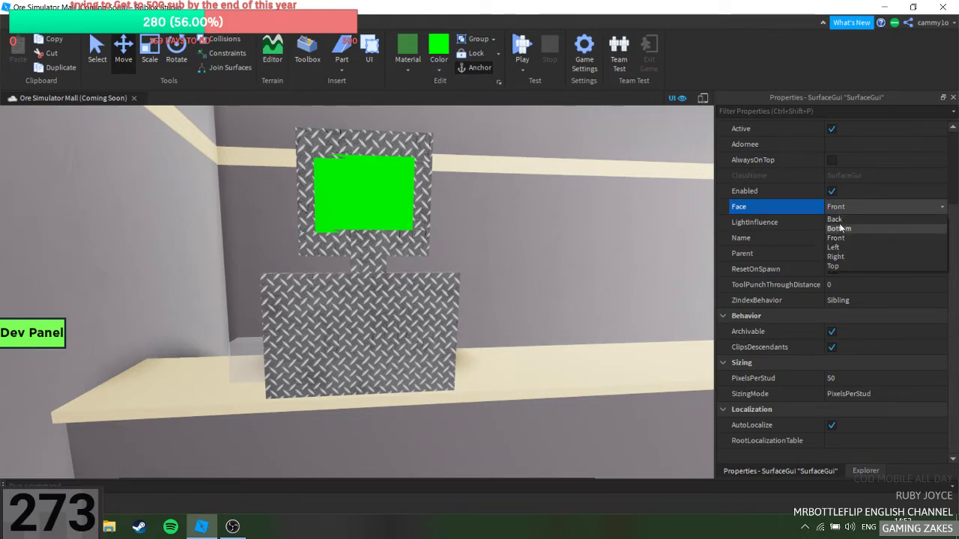
left_click(835, 219)
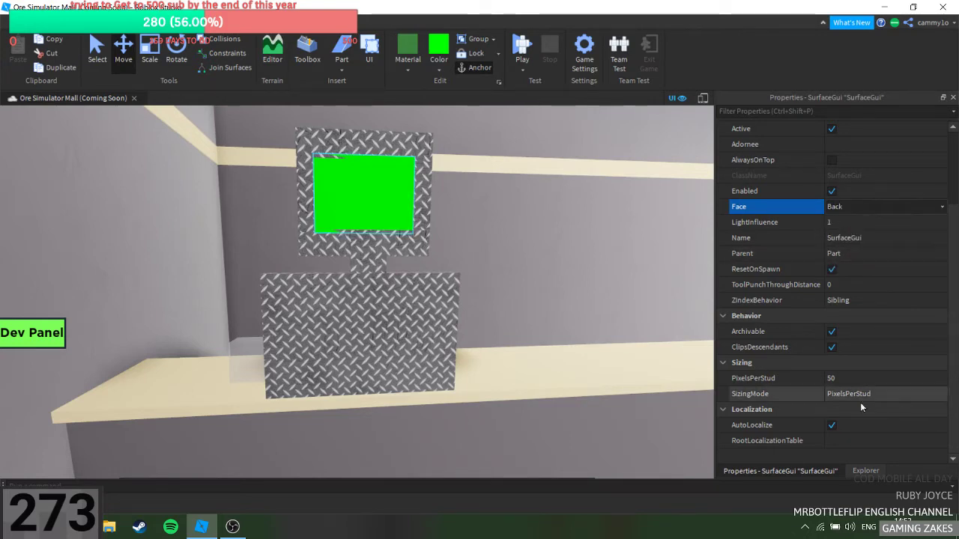
left_click(865, 470)
right_click_drag(650, 360, 650, 361)
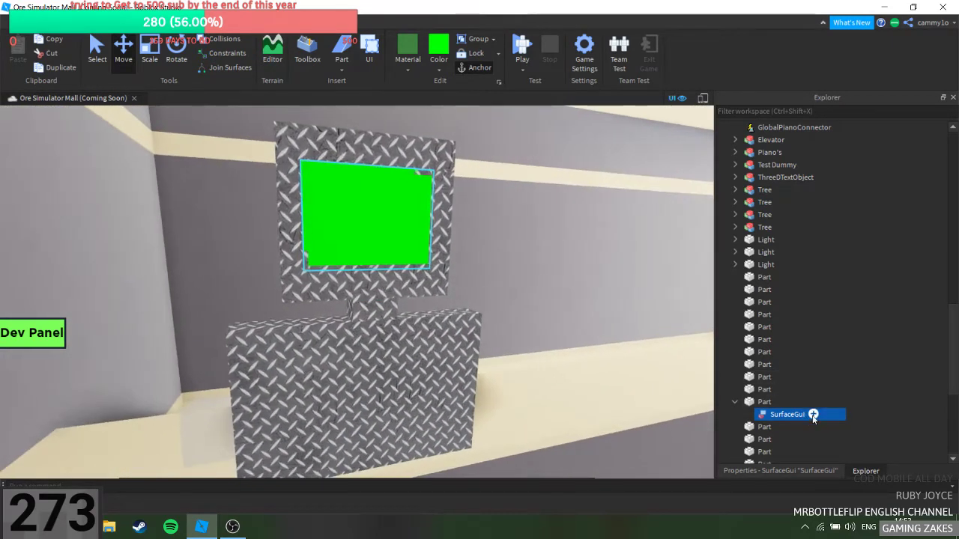
left_click(813, 415)
type("text")
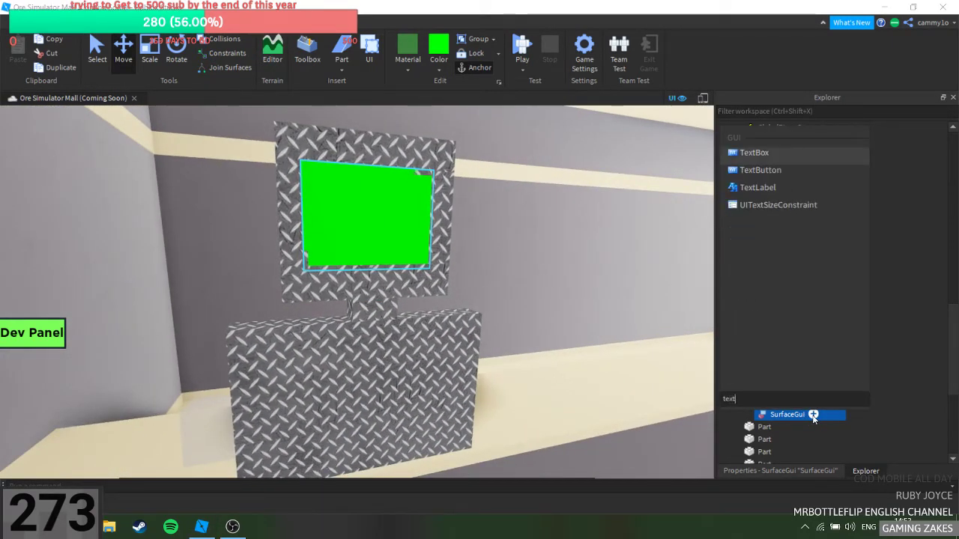
key("Down")
key("Return")
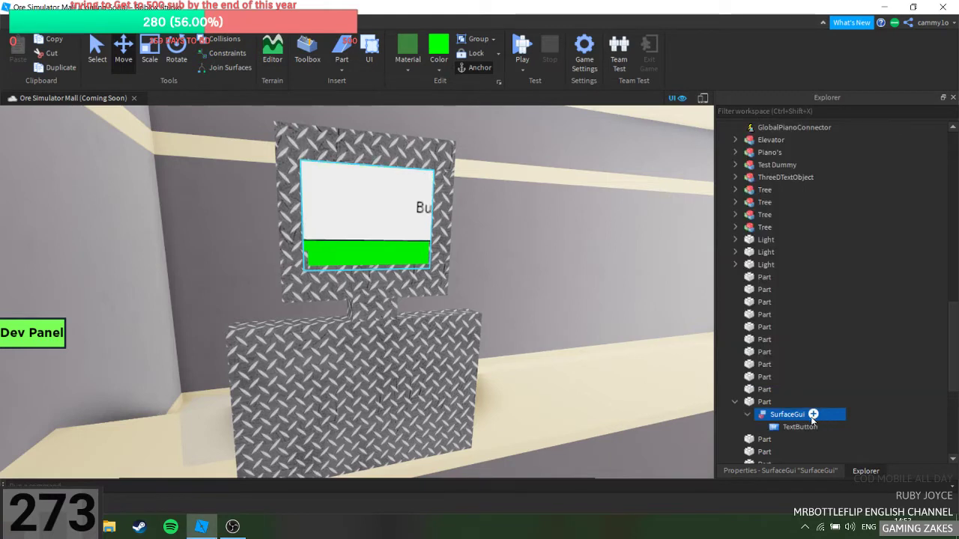
left_click(811, 427)
key("Delete")
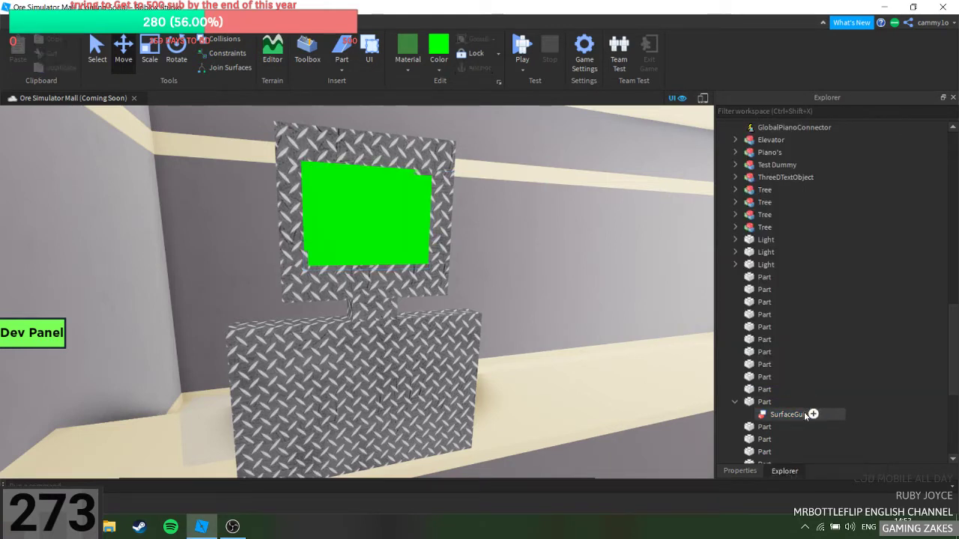
Add a TextLabel to the green panel's SurfaceGui.
left_click(812, 416)
type("text")
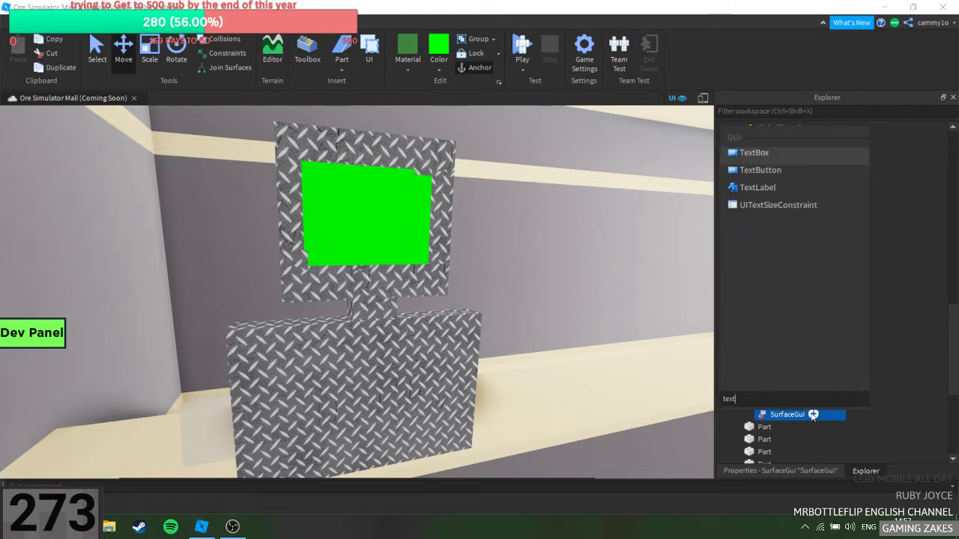
type("la")
key("Return")
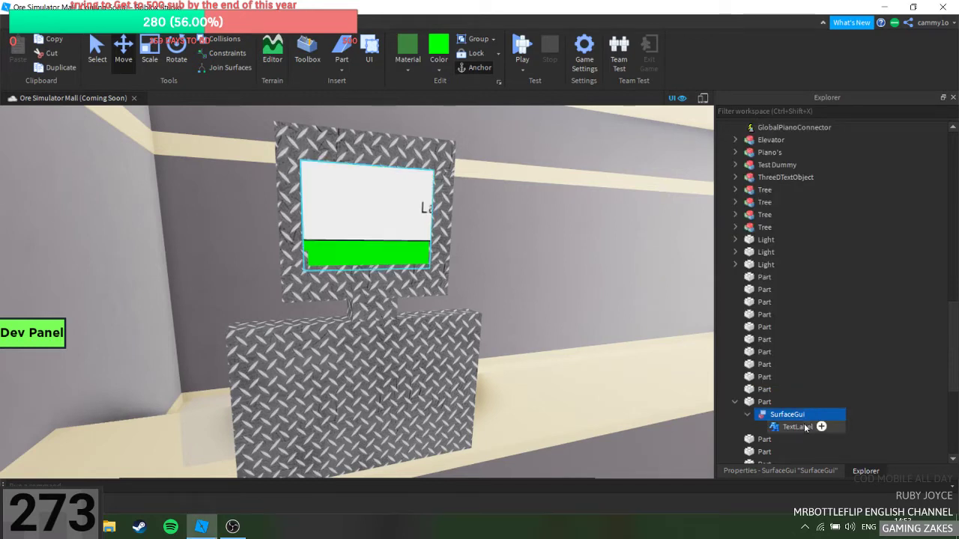
Set the TextLabel's size to {0, 95},{0, 70} to cover the whole screen panel.
left_click(797, 429)
left_click(798, 471)
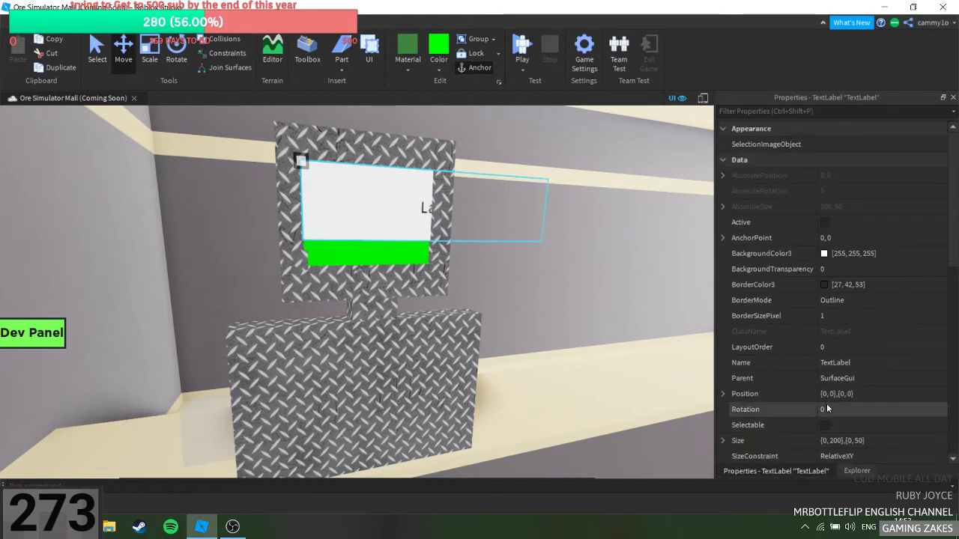
scroll(834, 376, "down", 3)
left_click(831, 253)
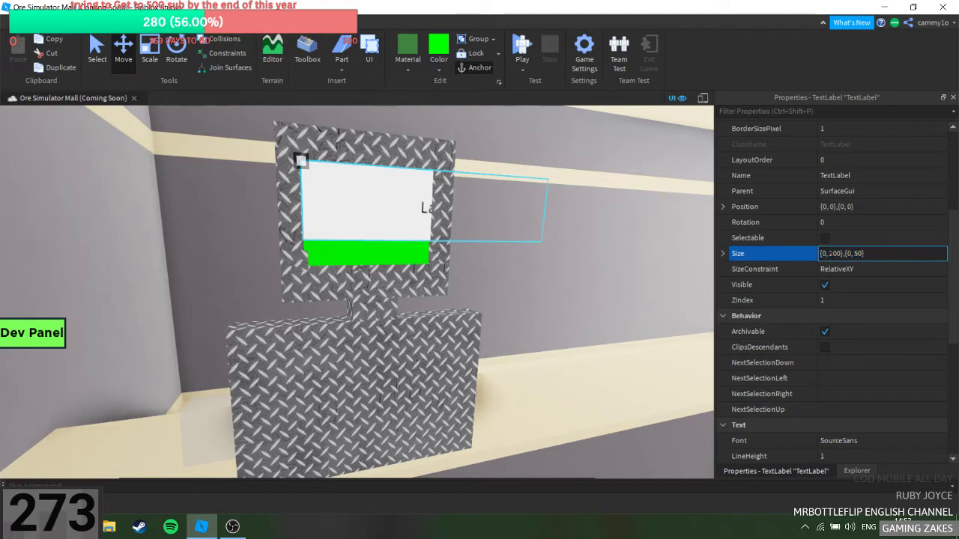
key("Return")
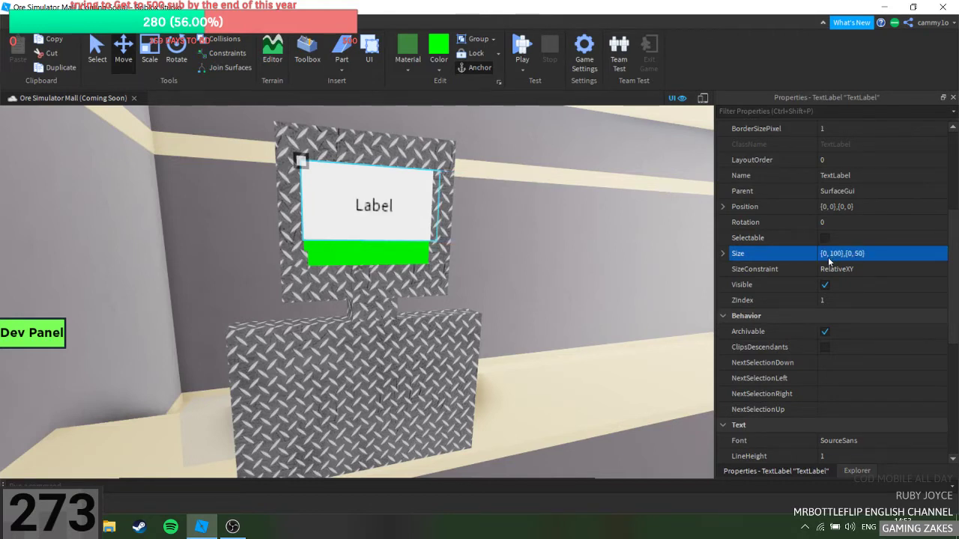
left_click(828, 259)
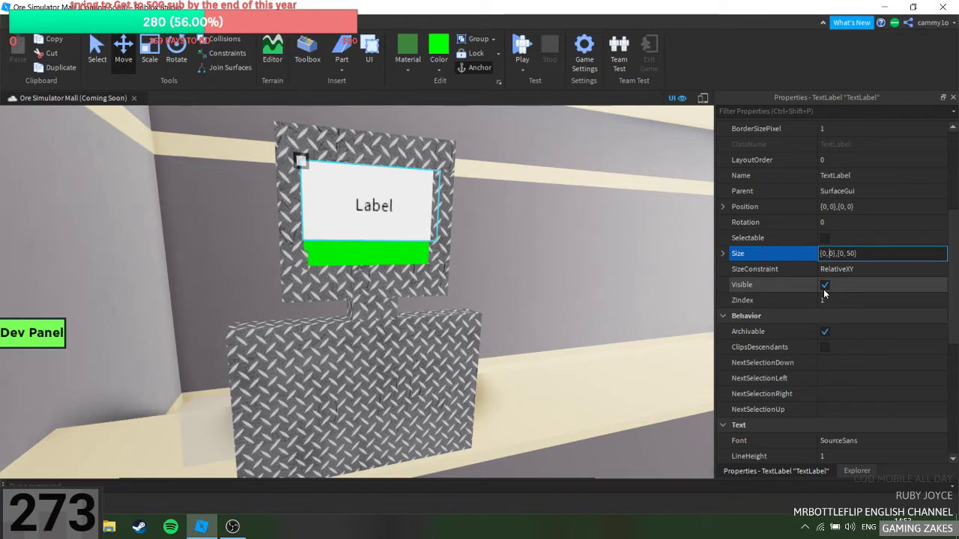
key("Return")
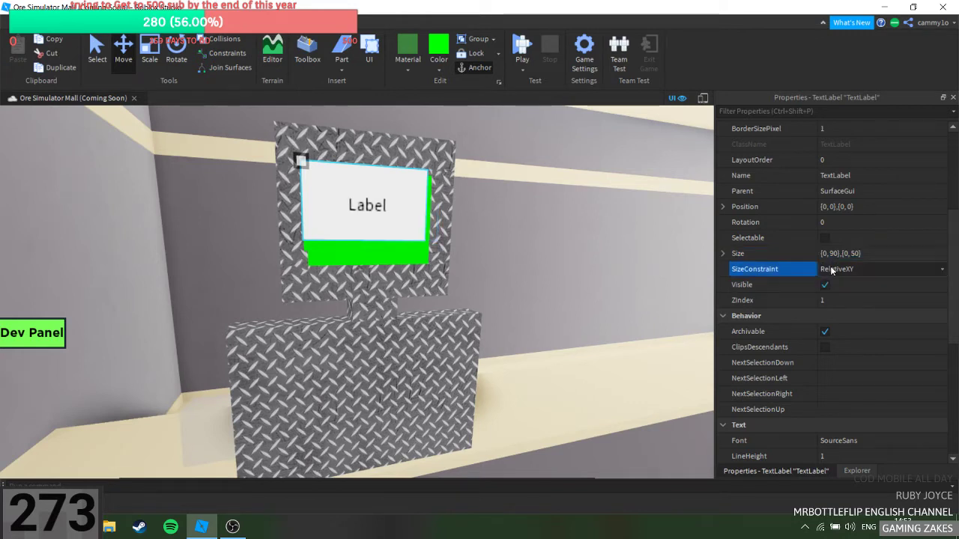
left_click(830, 255)
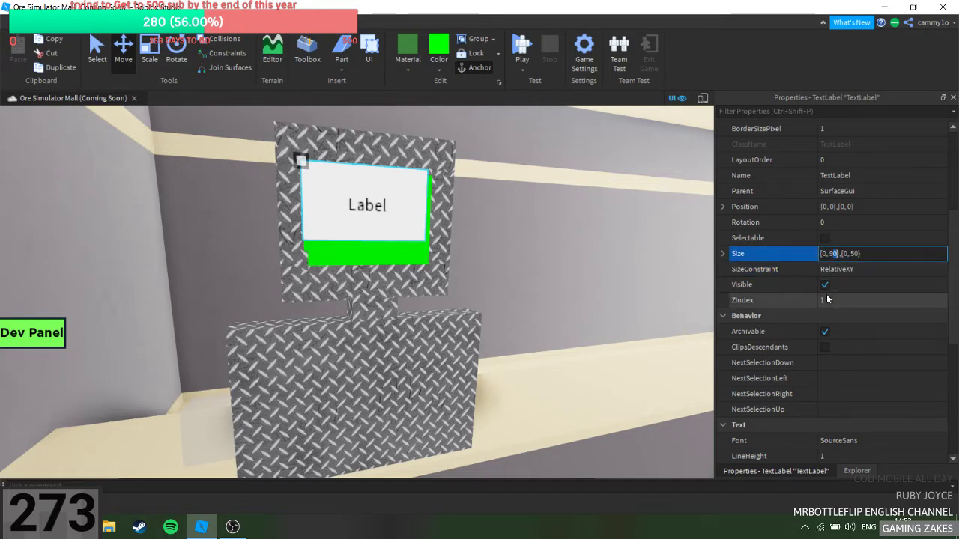
key("Return")
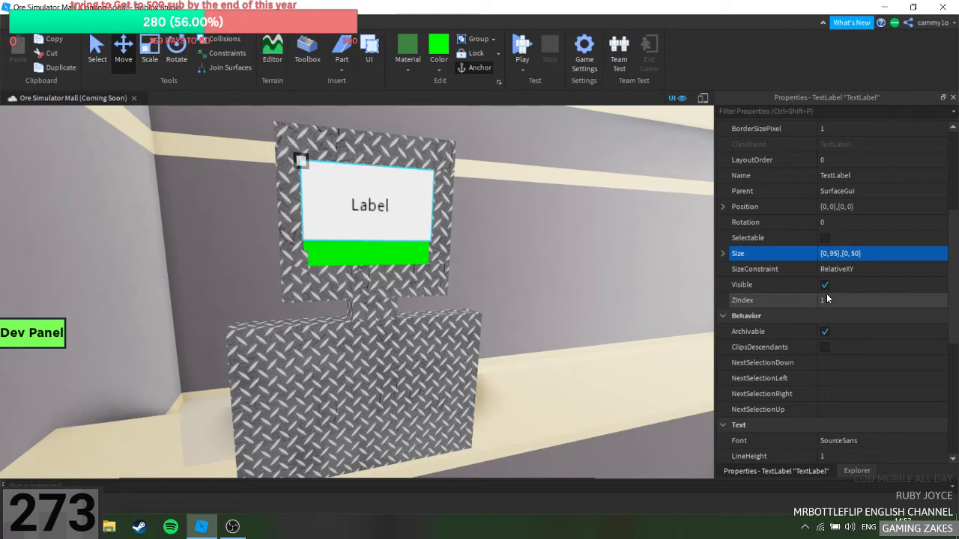
left_click(861, 253)
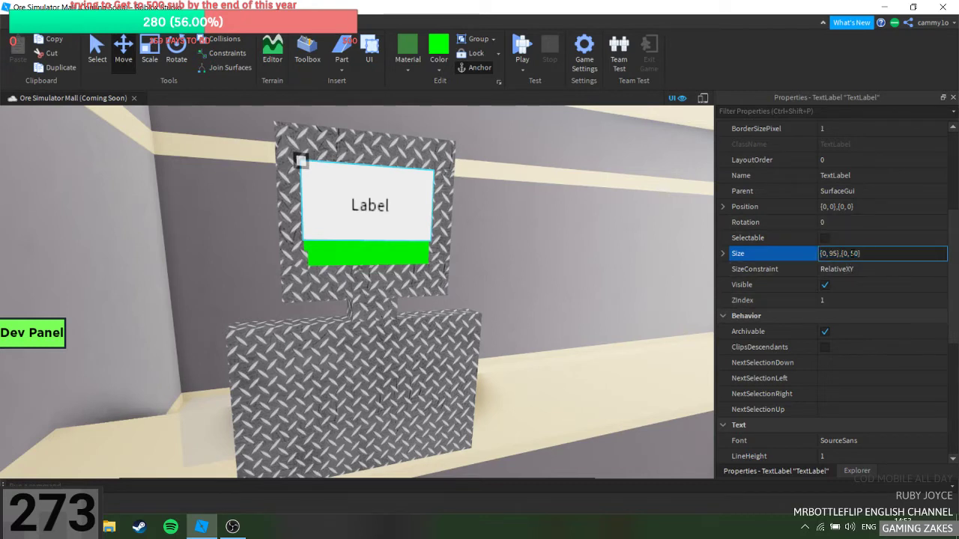
key("Return")
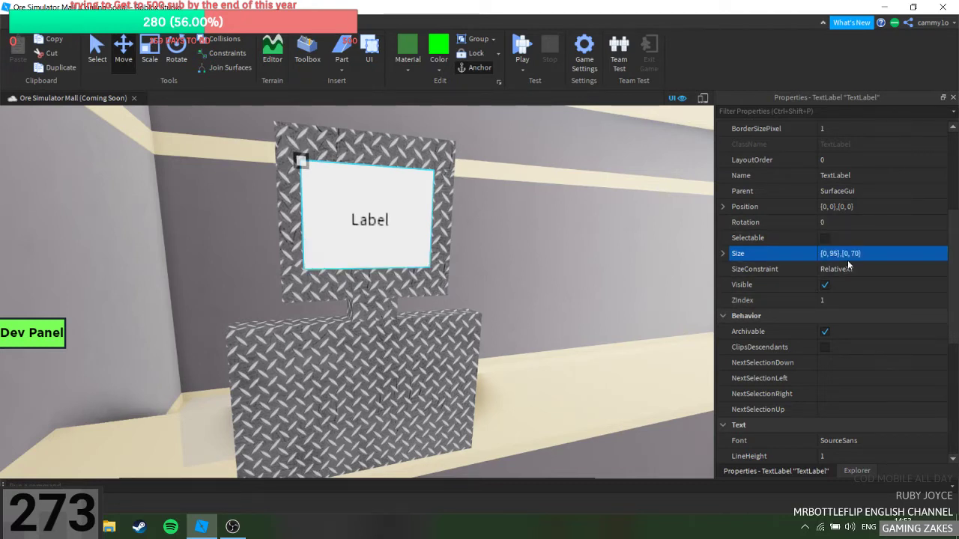
Set the TextLabel's text to "Total:".
scroll(826, 272, "down", 5)
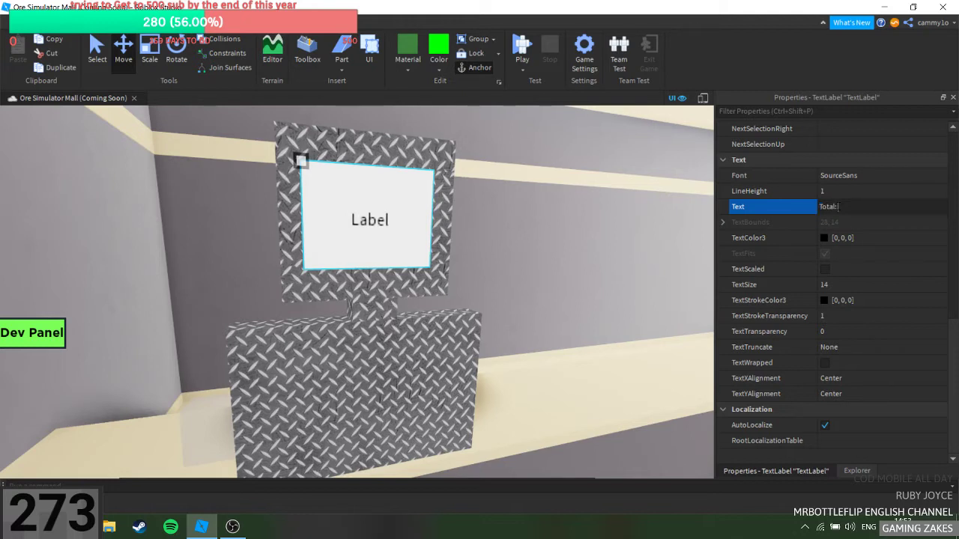
key("Return")
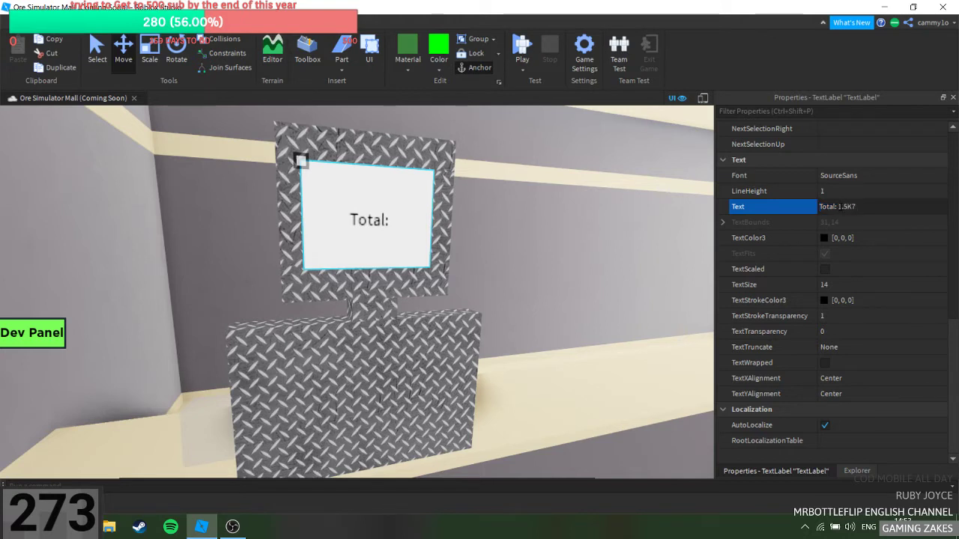
Enable TextScaled on the "Total: 1.5K" label and set its BackgroundColor3 to bright green (0, 255, 29).
left_click(828, 268)
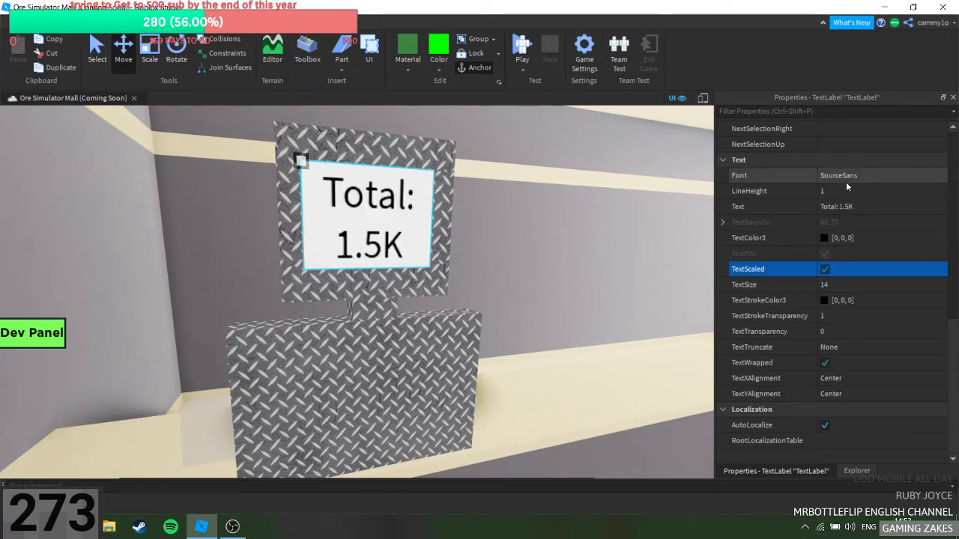
scroll(846, 186, "up", 10)
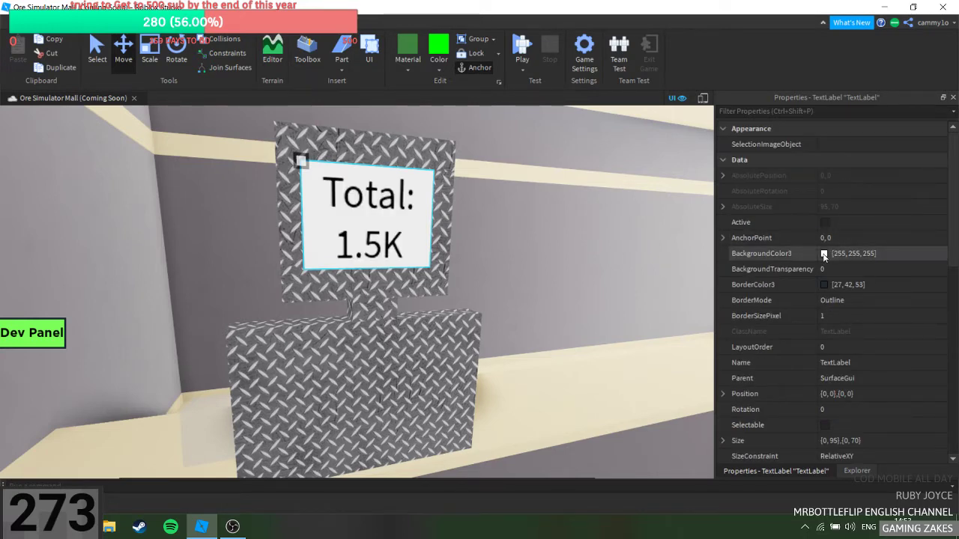
left_click(824, 255)
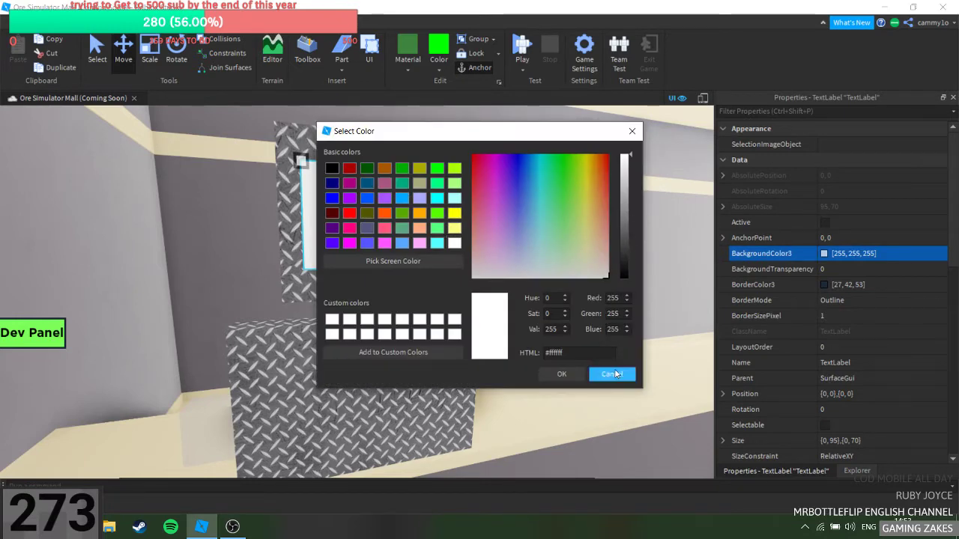
left_click(613, 374)
left_click(901, 268)
mouse_move(865, 270)
left_mouse_down()
mouse_move(944, 271)
mouse_move(857, 269)
left_mouse_up()
left_click(825, 255)
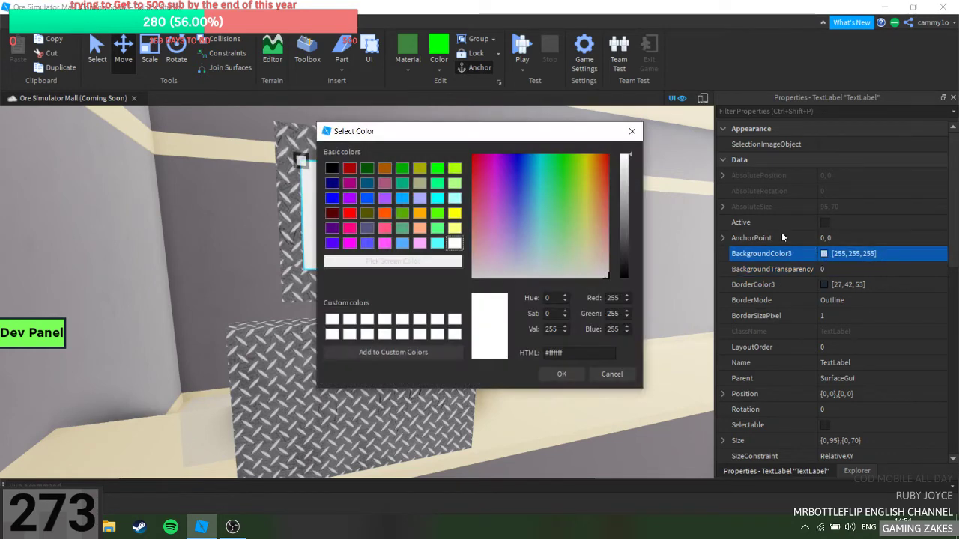
left_click_drag(584, 185, 559, 143)
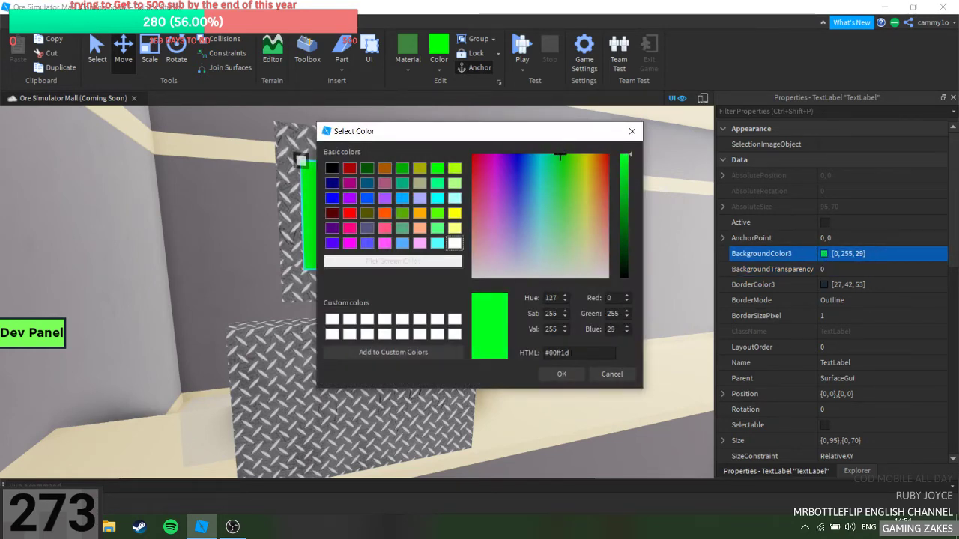
left_click(569, 383)
right_click_drag(556, 337, 552, 336)
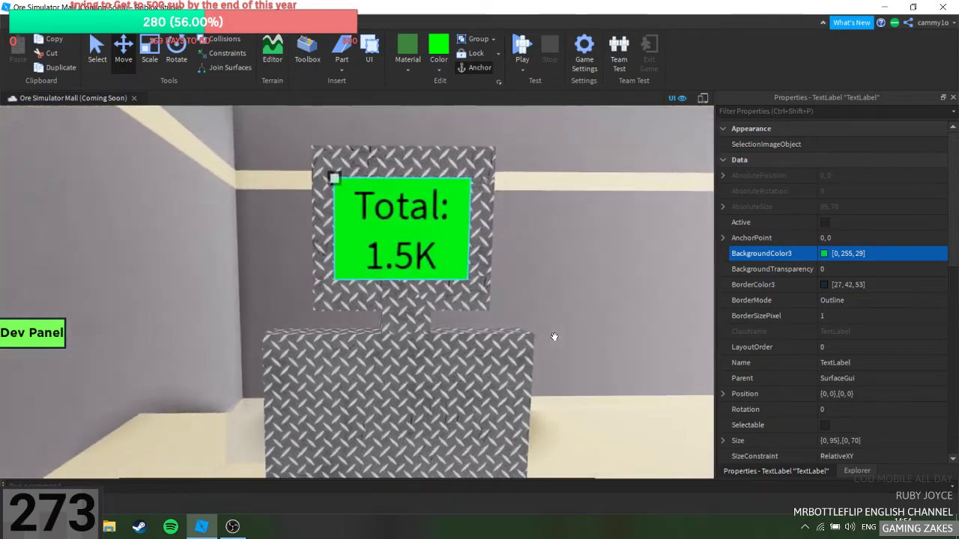
scroll(553, 336, "down", 1)
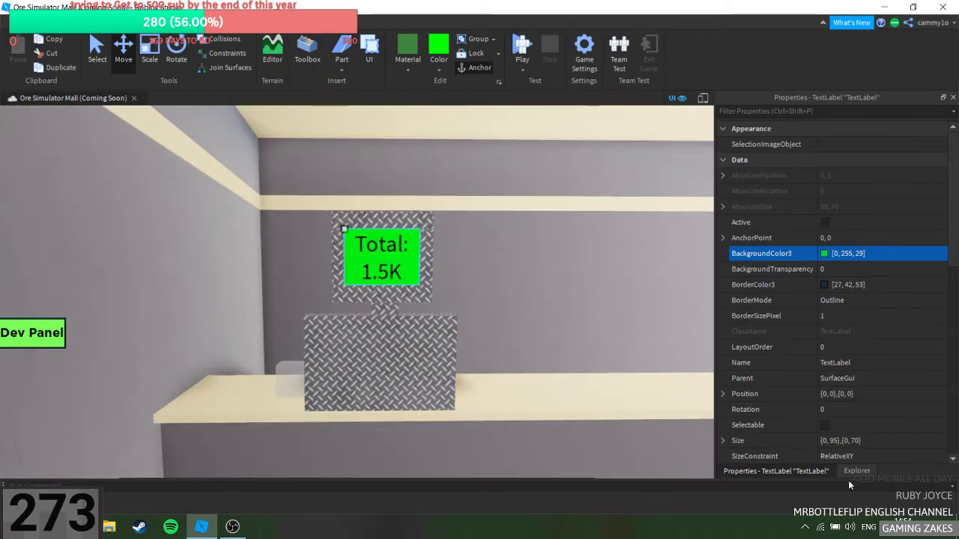
Try deleting the bottom bar of the till screen's frame and undo the deletion.
left_click(845, 472)
right_click_drag(612, 382, 612, 382)
key("w")
key("s")
key("w")
scroll(614, 379, "down", 2)
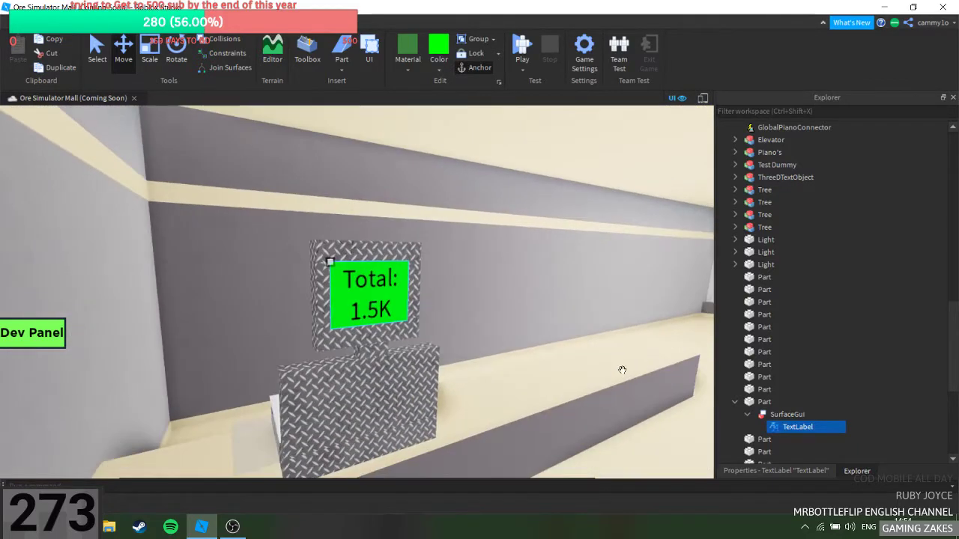
scroll(651, 357, "up", 1)
scroll(587, 355, "down", 1)
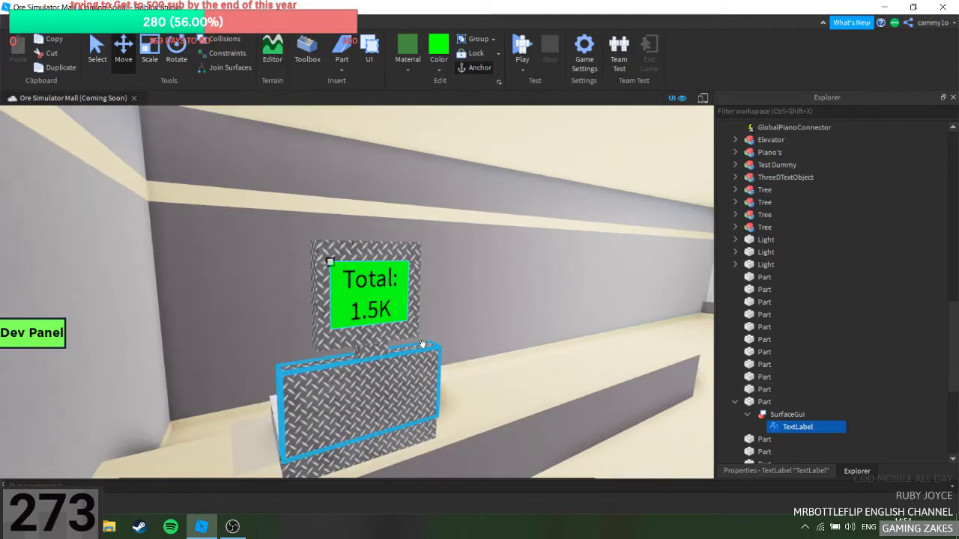
left_click(391, 337)
right_click_drag(391, 337, 388, 349)
key("Delete")
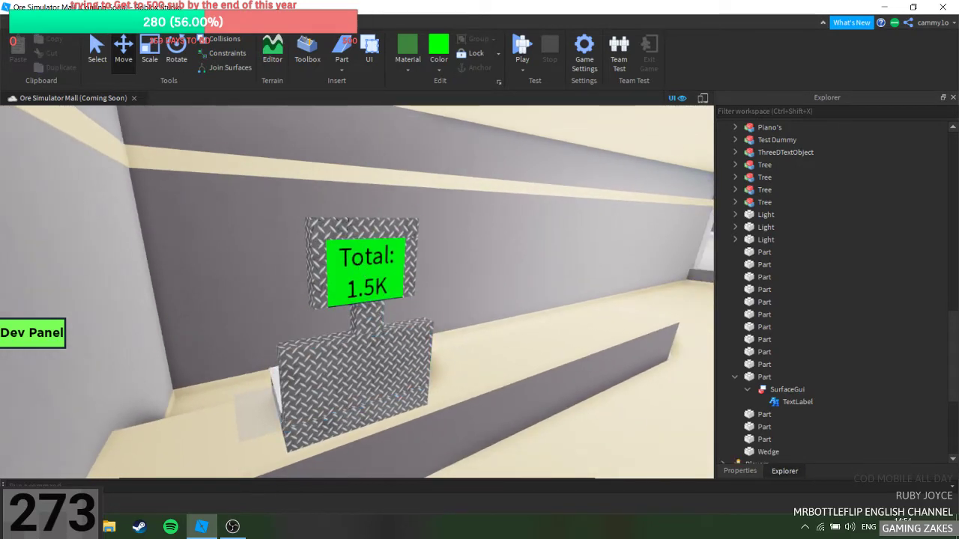
key("ctrl+z")
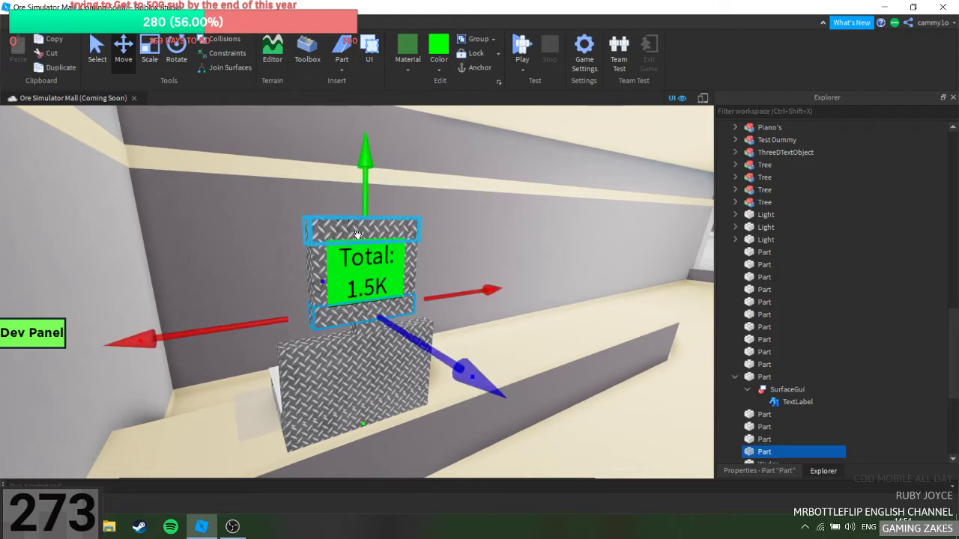
Name the screen's SurfaceGui Back, duplicate it as Front, and set the duplicate's Face to Front.
right_click_drag(561, 288, 569, 292)
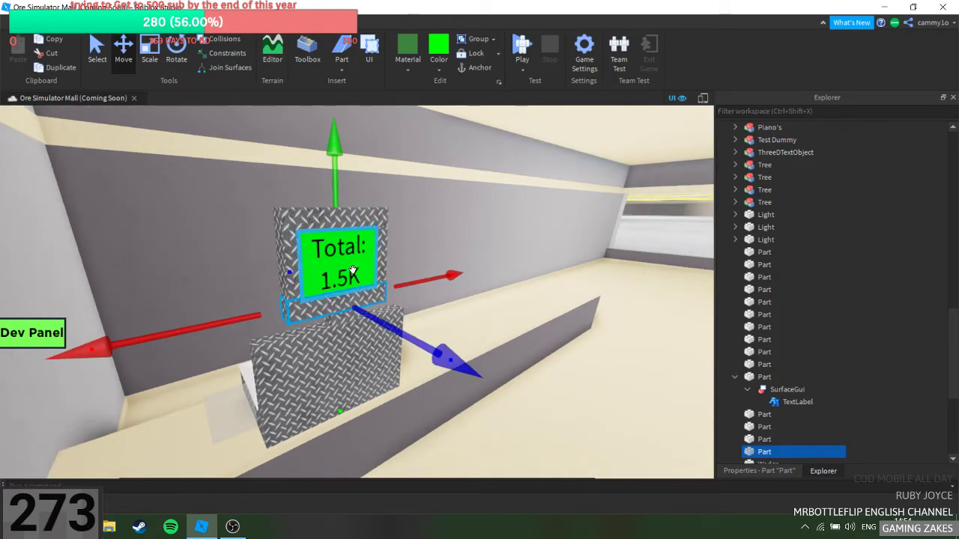
left_click(786, 390)
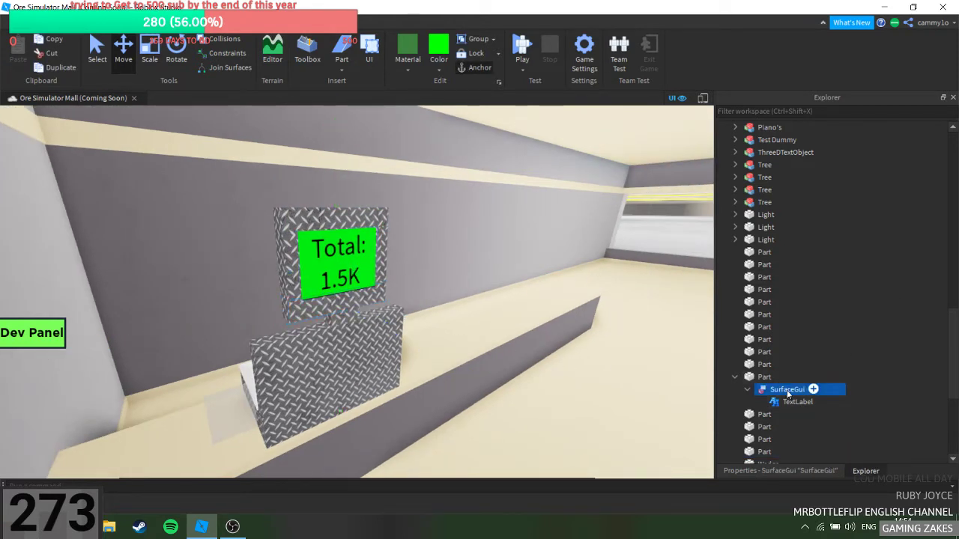
left_click(786, 389)
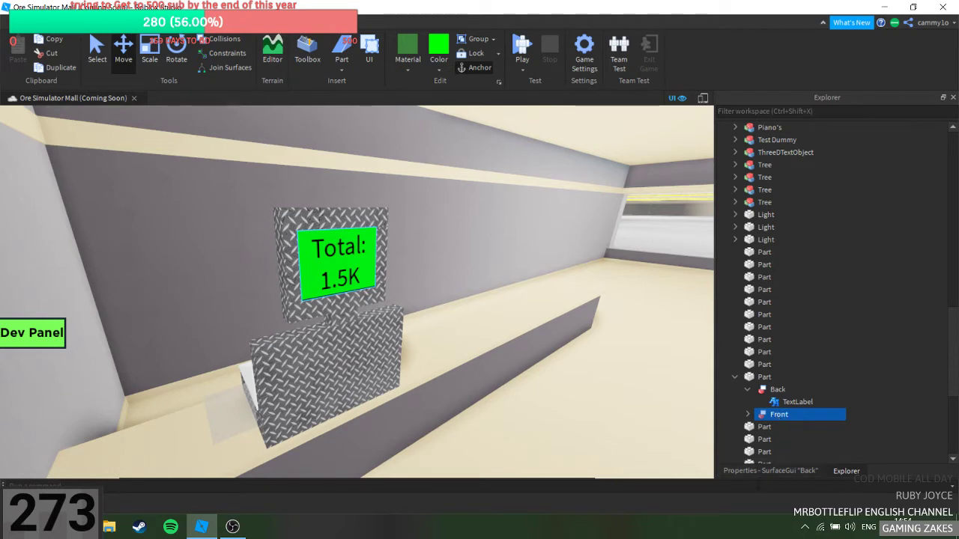
left_click(756, 474)
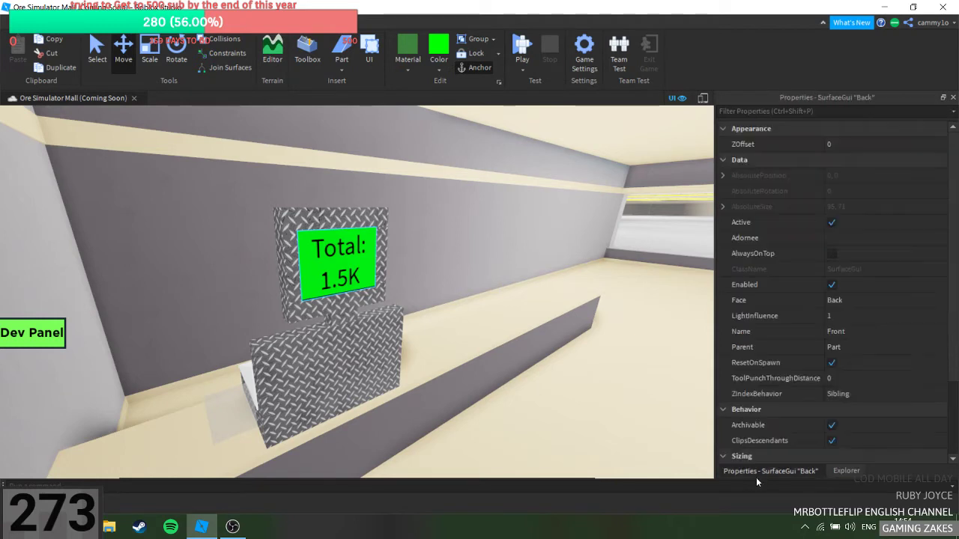
left_click(850, 298)
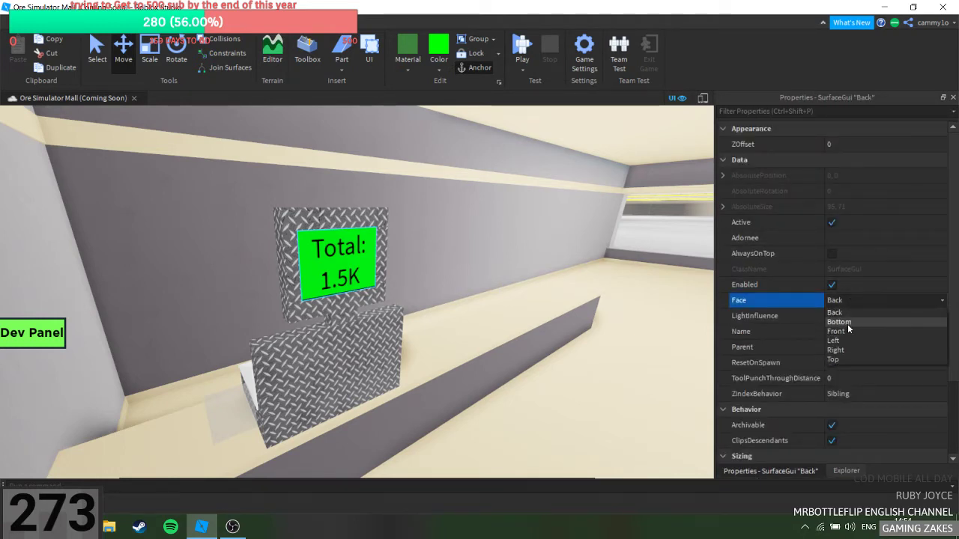
left_click(842, 331)
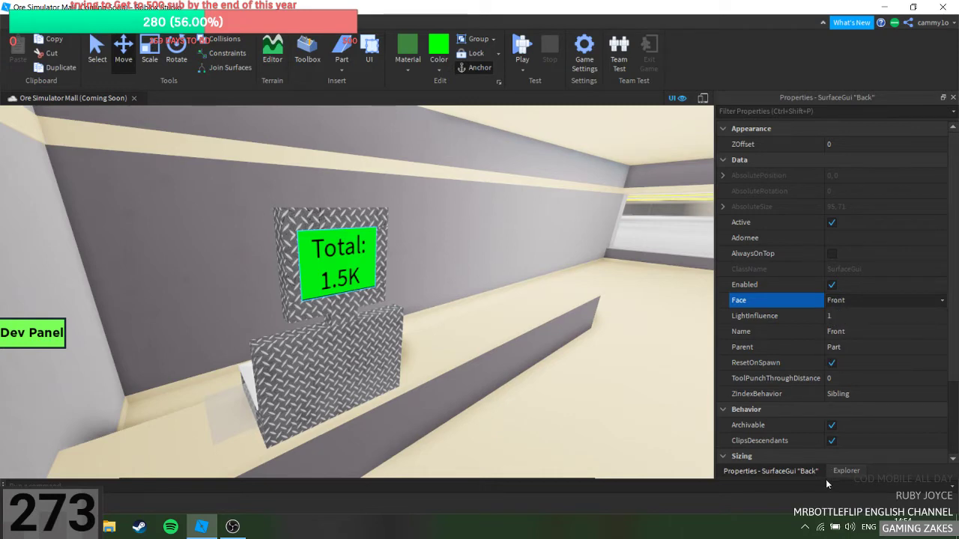
Duplicate the diamond-plate base beneath the till's white wedge and raise the copy above the original.
left_click(844, 469)
right_click_drag(615, 368, 615, 370)
key("a")
key("s")
scroll(349, 349, "up", 3)
left_click(349, 349)
right_click_drag(319, 353, 319, 352)
left_click(301, 288)
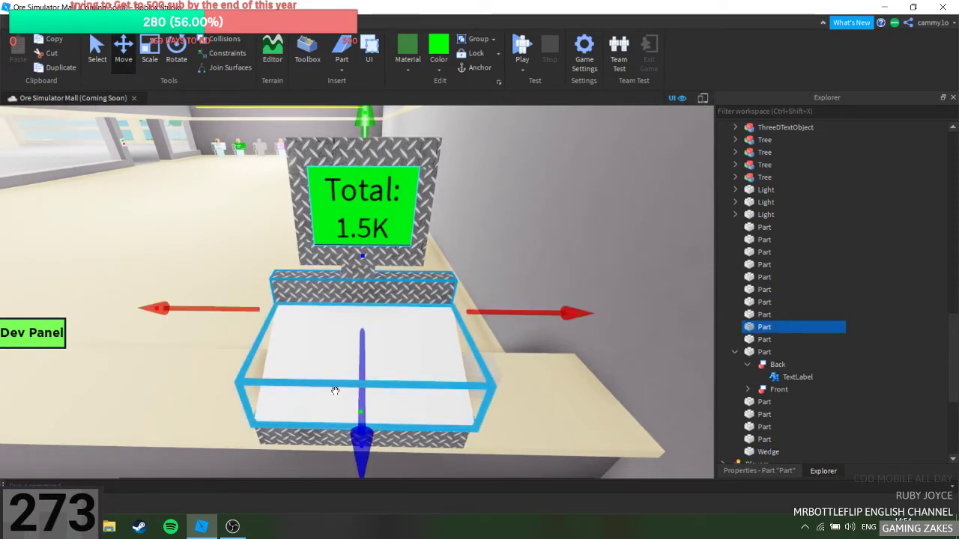
left_click(305, 442)
key("ctrl+d")
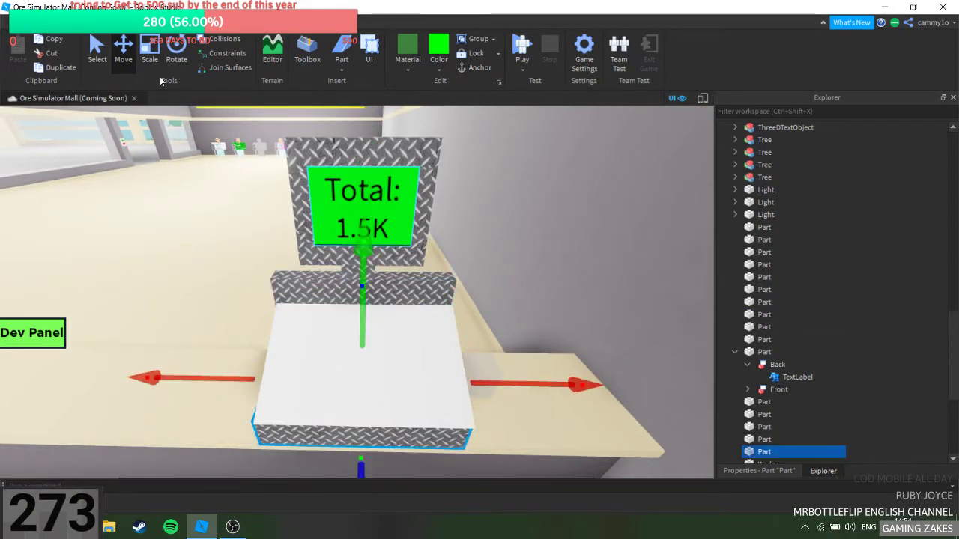
left_click(154, 59)
left_click_drag(361, 280, 367, 266)
left_click(128, 51)
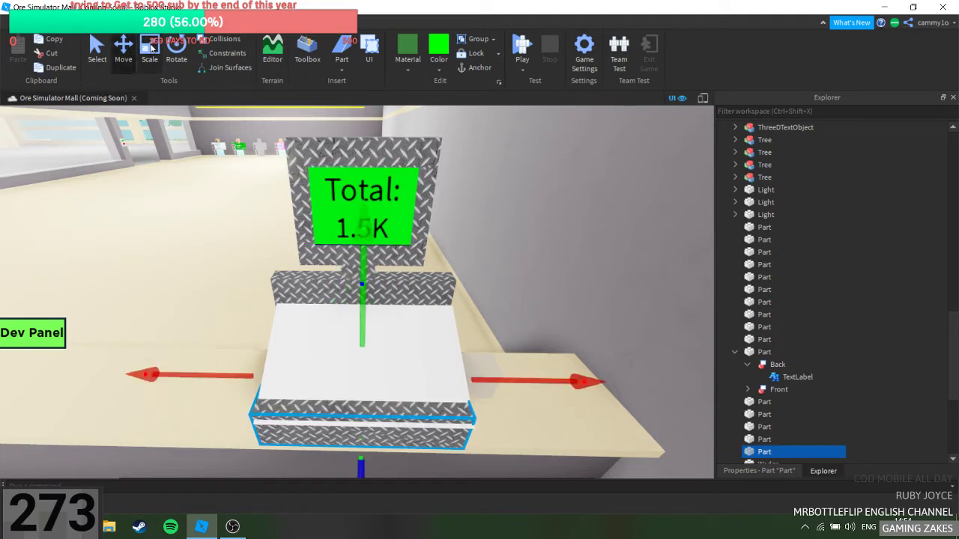
Scale the copied base down in height, depth and width to a small key-sized block on the white wedge.
left_click(151, 47)
right_click_drag(358, 434, 417, 412)
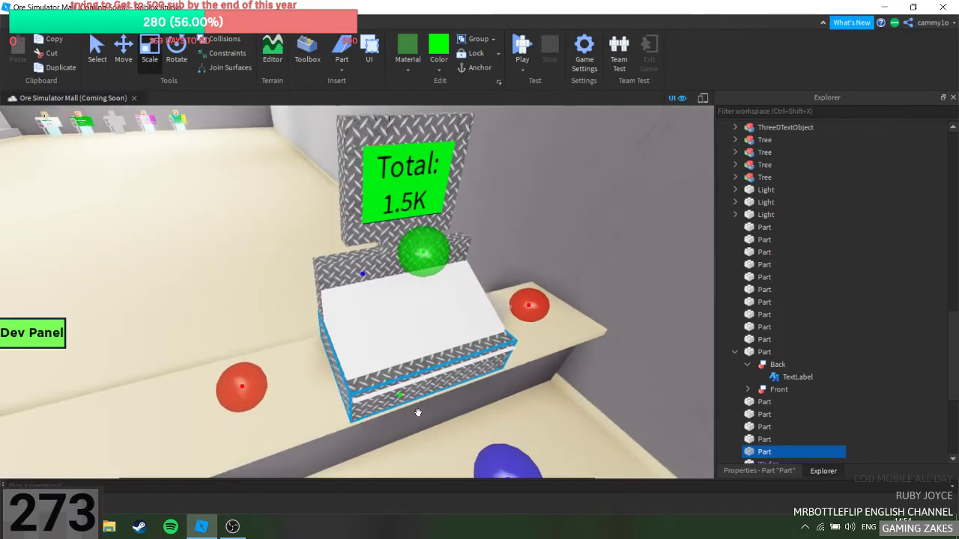
left_click_drag(399, 392, 401, 384)
right_click_drag(416, 324, 413, 308)
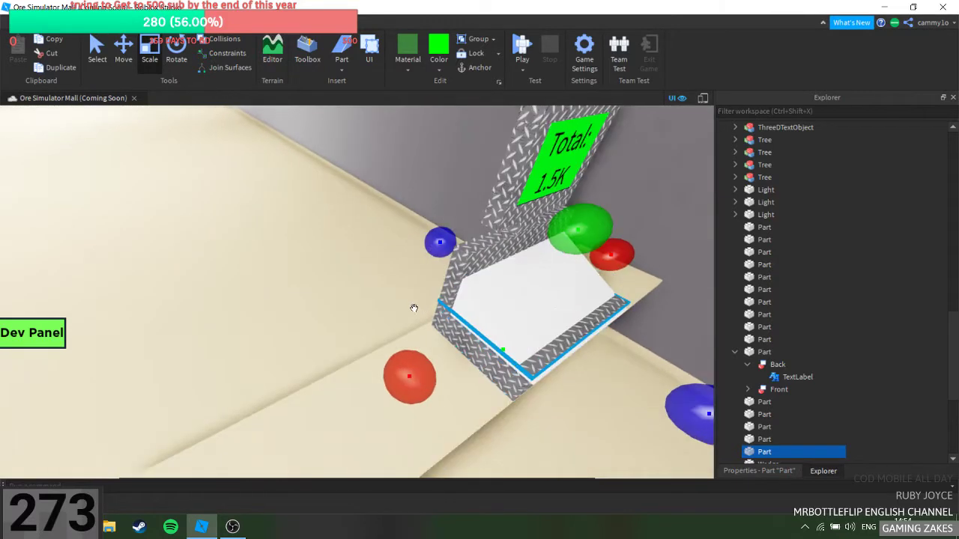
left_click_drag(438, 237, 466, 252)
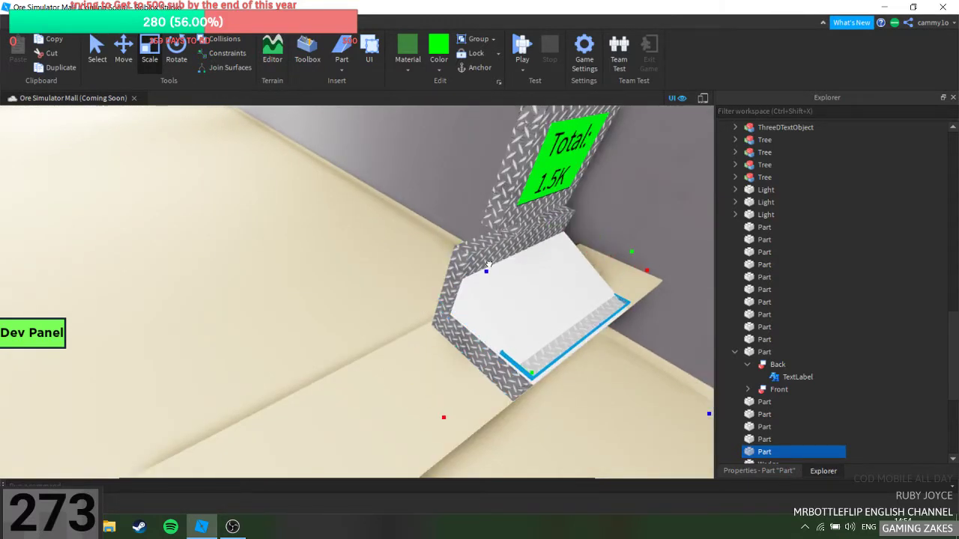
right_click_drag(488, 264, 524, 277)
left_click_drag(501, 306, 480, 300)
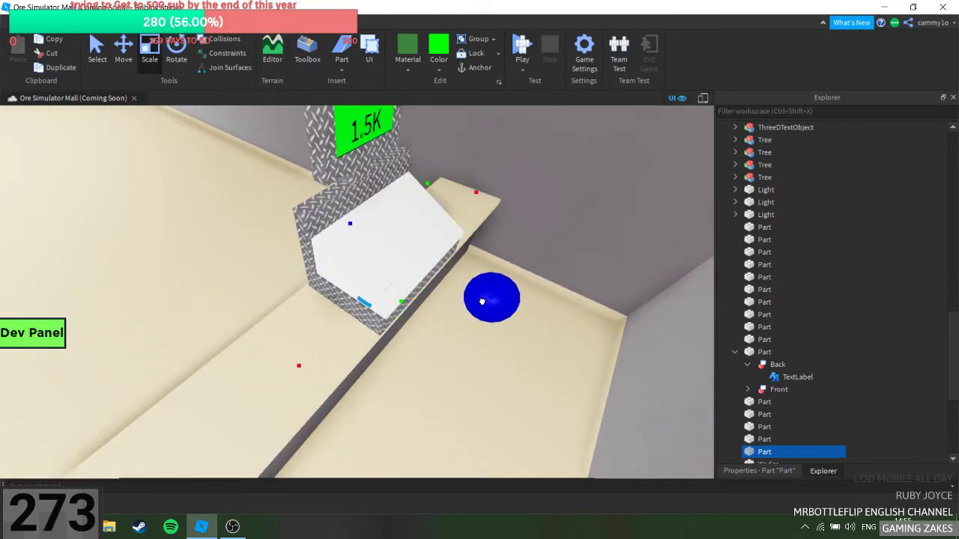
left_click_drag(475, 201, 395, 242)
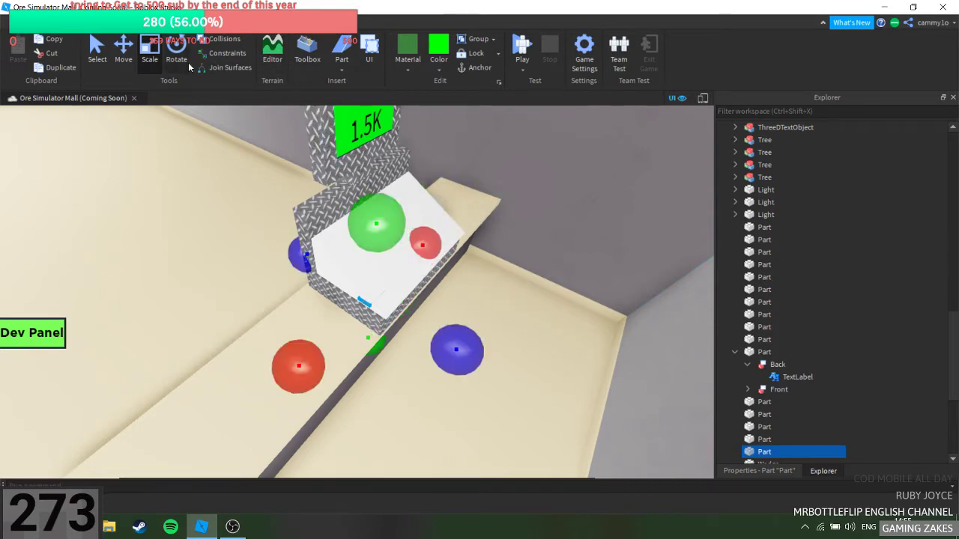
Rotate the small key block to match the white wedge's slope and raise it onto the sloped surface.
left_click(97, 51)
right_click_drag(359, 189, 350, 140)
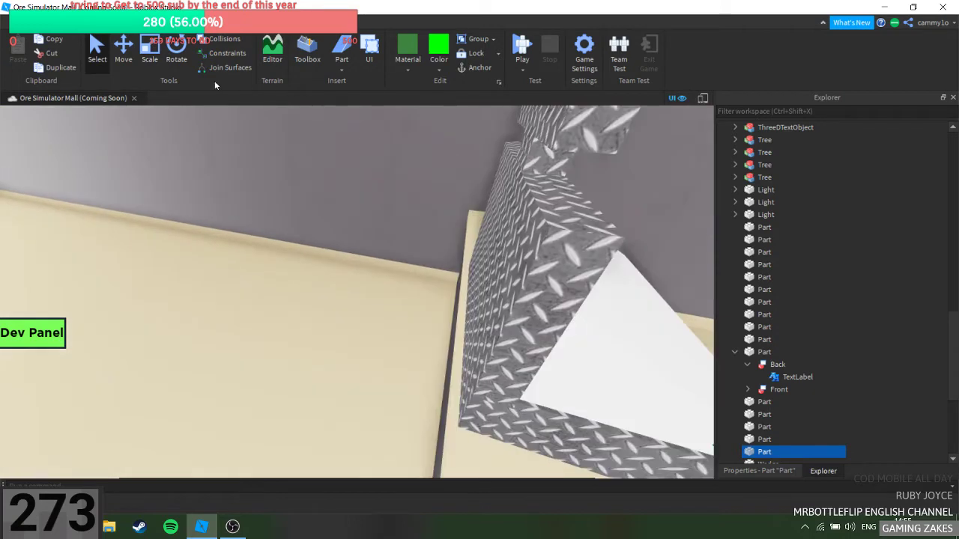
key("s")
left_click(177, 54)
key("d")
key("q")
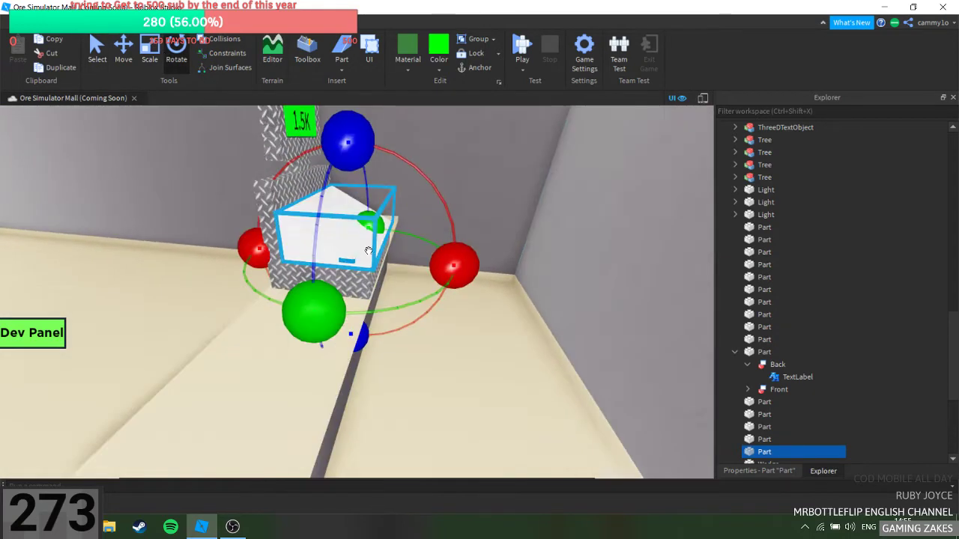
left_click_drag(445, 267, 434, 293)
left_click(127, 53)
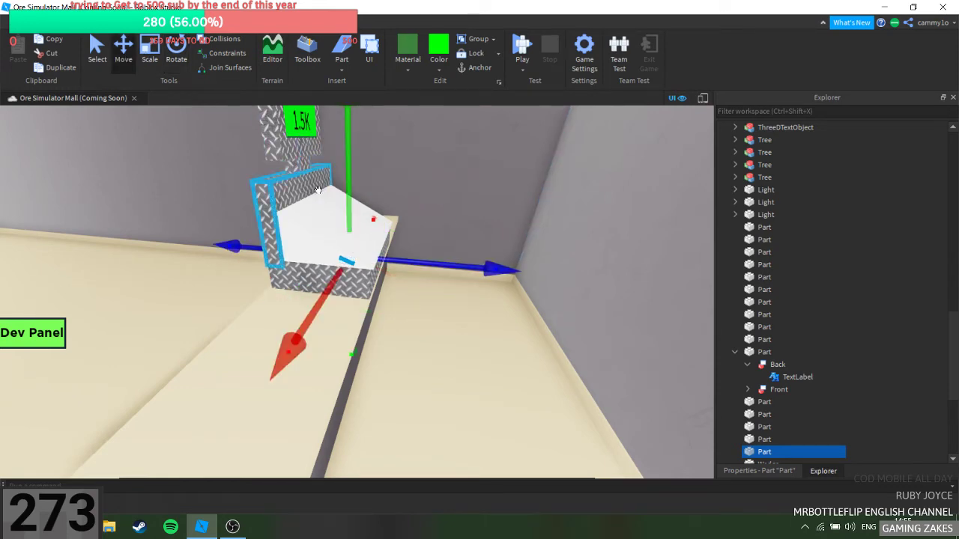
left_click_drag(345, 191, 346, 183)
Duplicate the key block and spread the copies into a row of five across the front of the white slope.
key("w")
right_click_drag(346, 183, 345, 182)
scroll(359, 207, "down", 5)
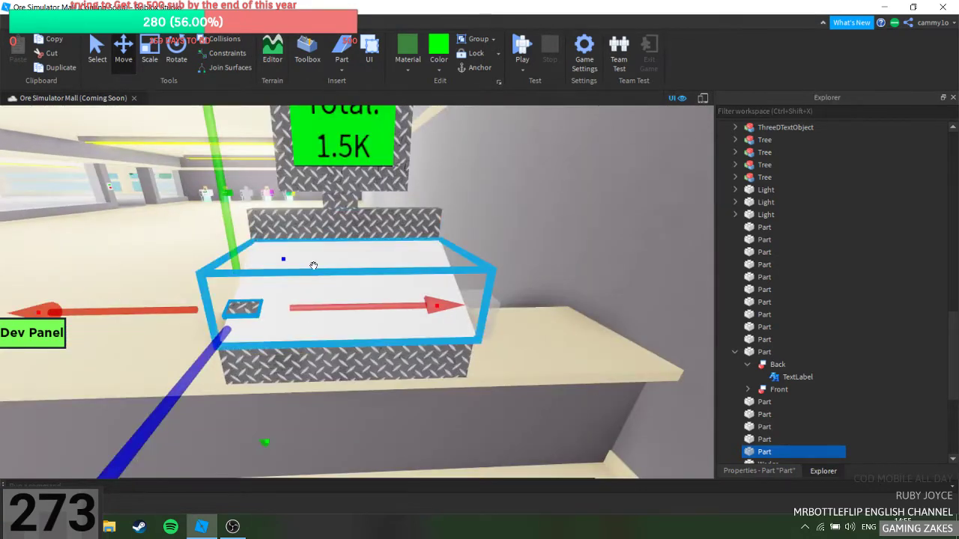
left_click_drag(319, 308, 522, 311)
key("ctrl+d")
key("ctrl+d")
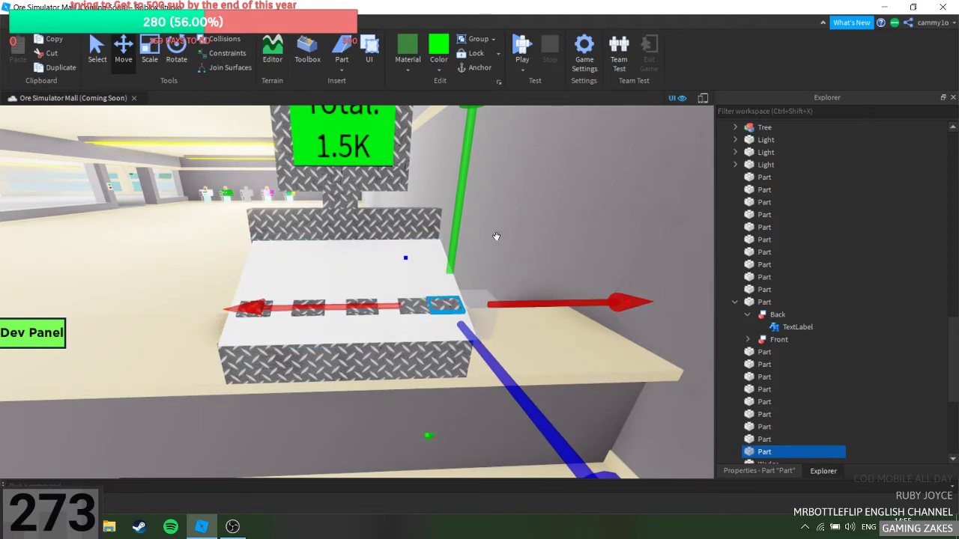
key("a")
left_click(340, 275)
key("d")
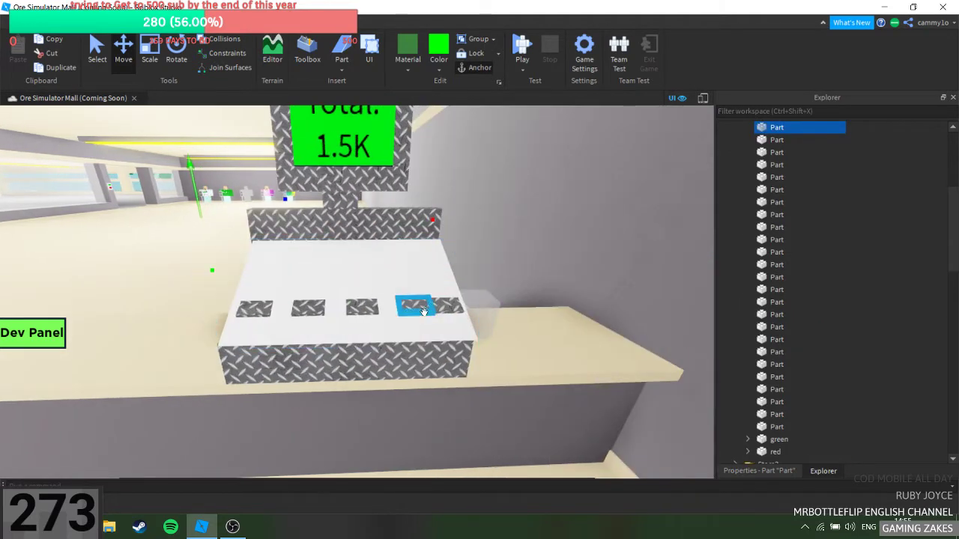
left_click(361, 306)
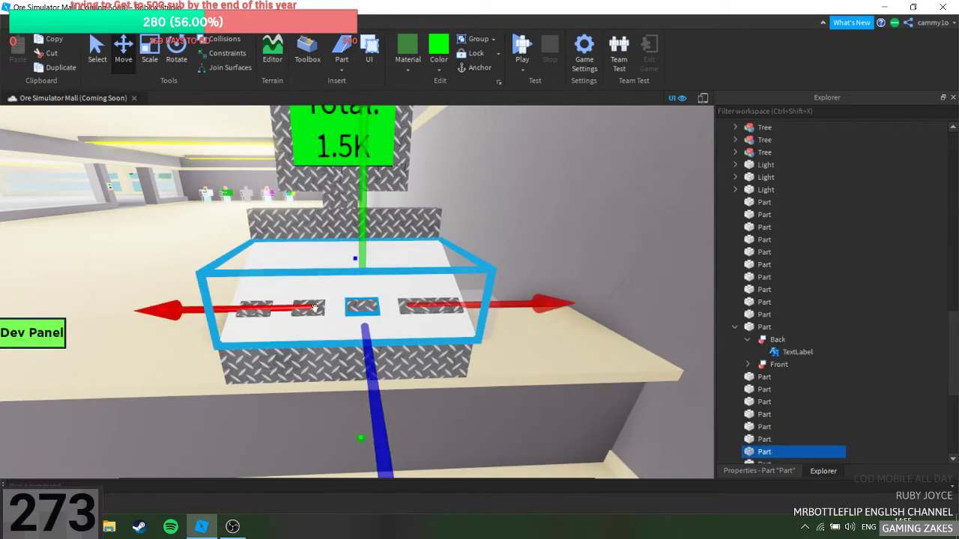
right_click_drag(304, 315, 306, 272)
key("a")
left_click(304, 272)
key("d")
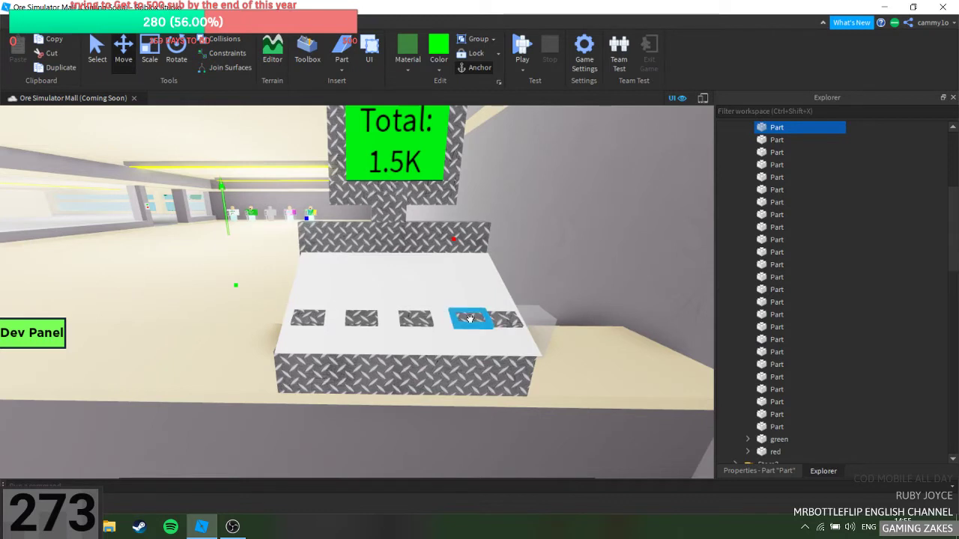
Duplicate the leftmost key of the front row and shift the copy back and up the white slope to start a second row.
left_click(310, 321)
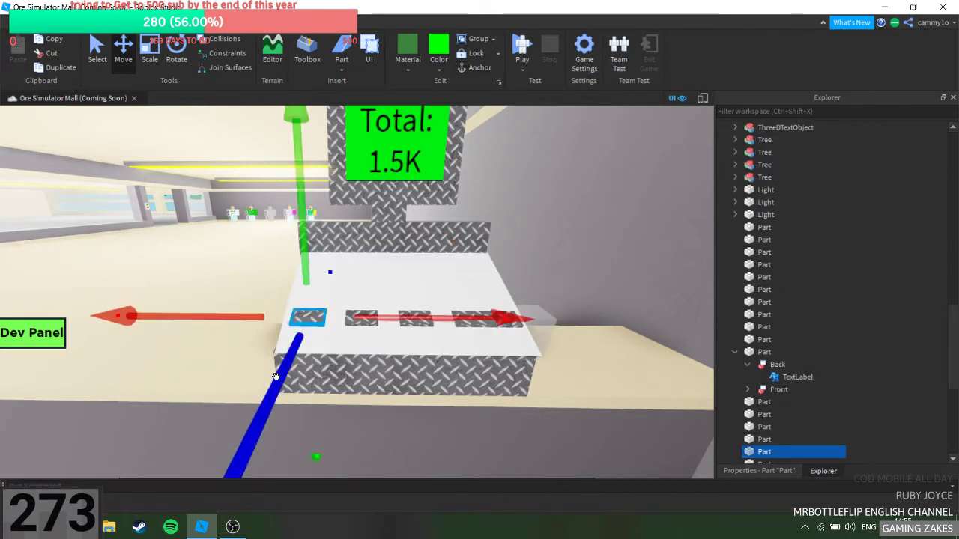
key("ctrl+d")
left_click_drag(276, 377, 284, 359)
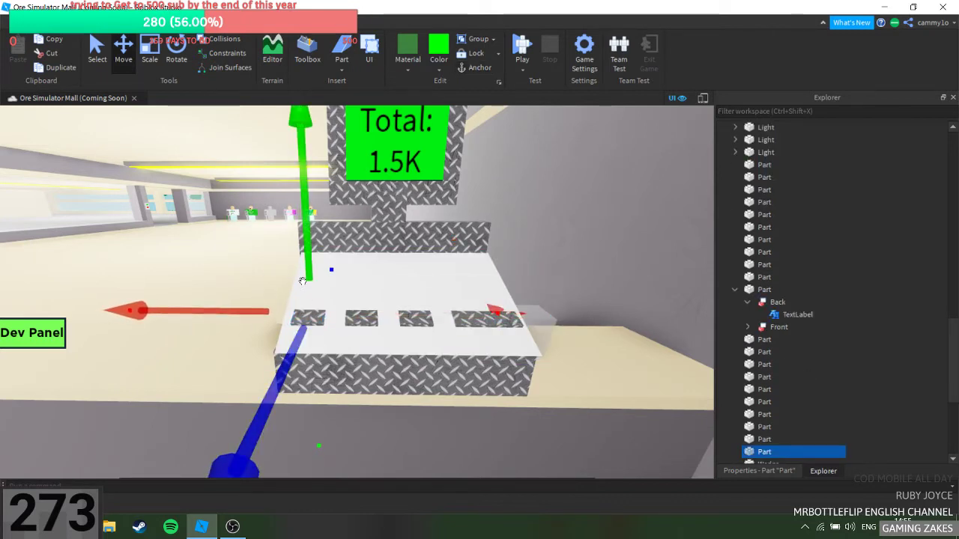
left_click_drag(303, 281, 303, 272)
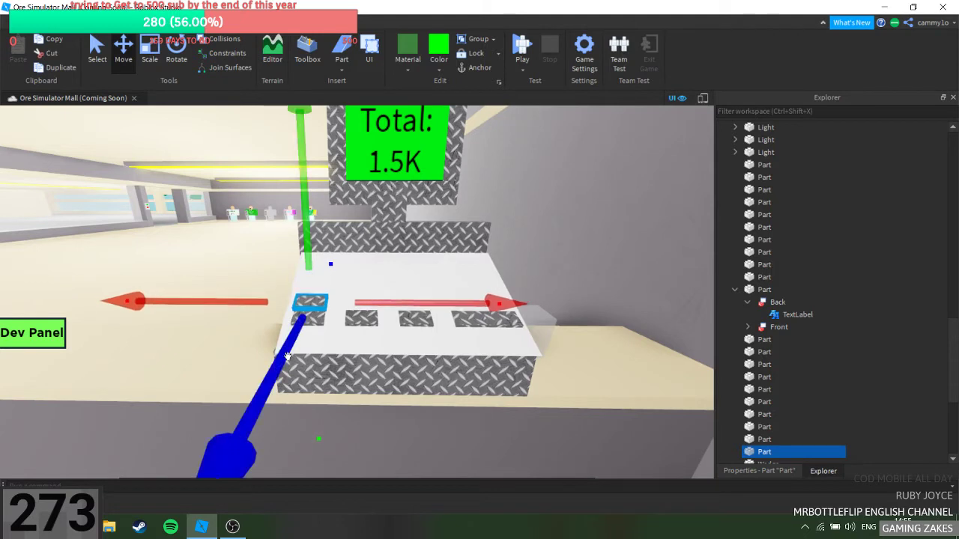
left_click_drag(286, 357, 293, 344)
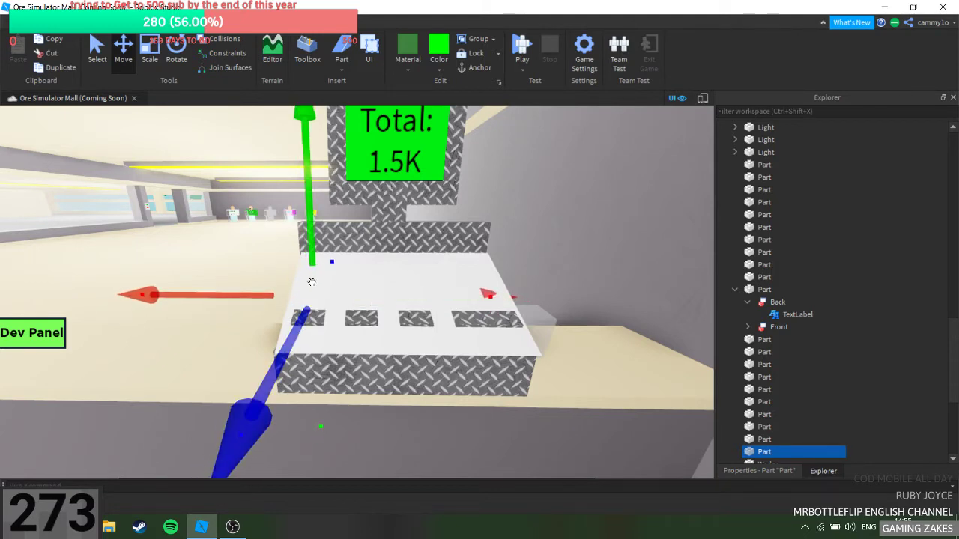
left_click_drag(311, 263, 311, 261)
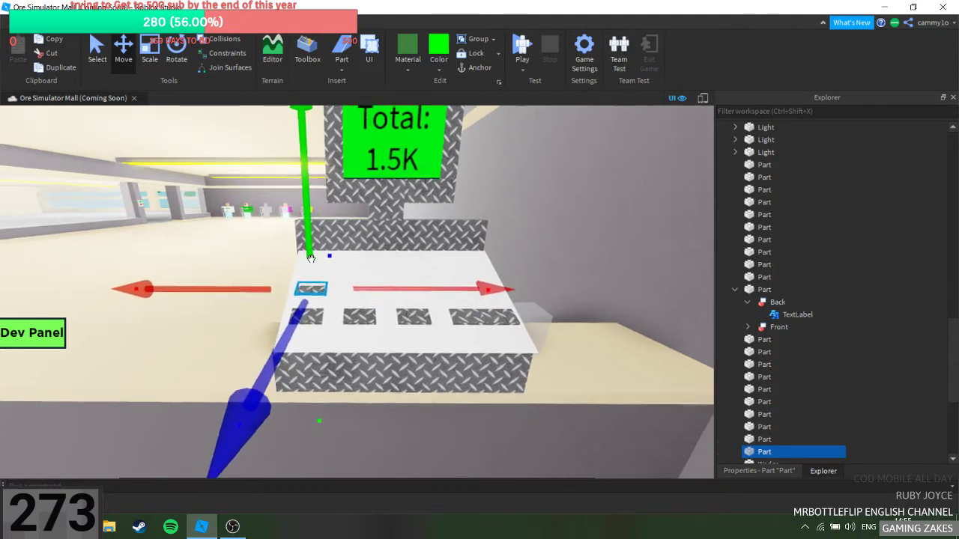
Duplicate the second-row key and spread the copies across the white slope behind the front row.
key("a")
right_click_drag(311, 259, 314, 257)
key("w")
key("a")
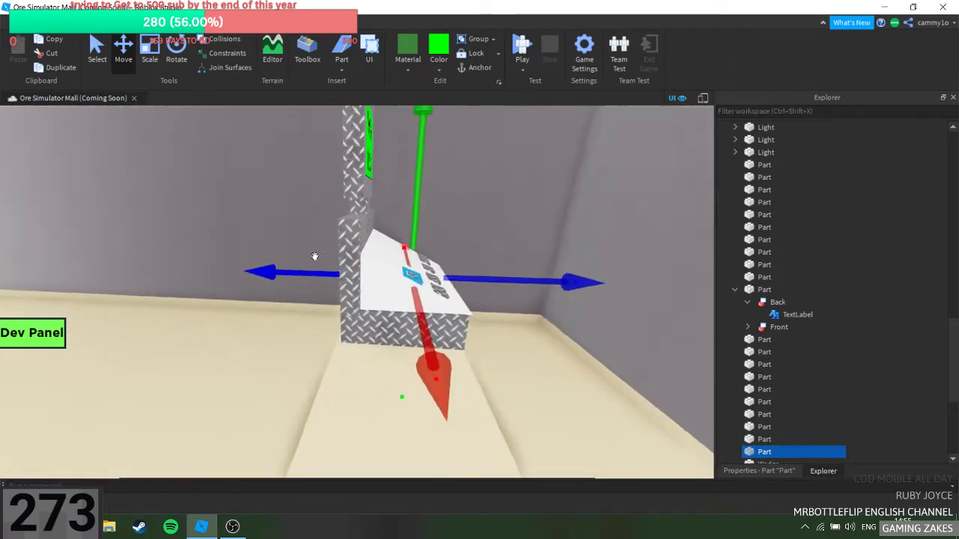
key("w")
key("a")
right_click_drag(407, 215, 420, 207)
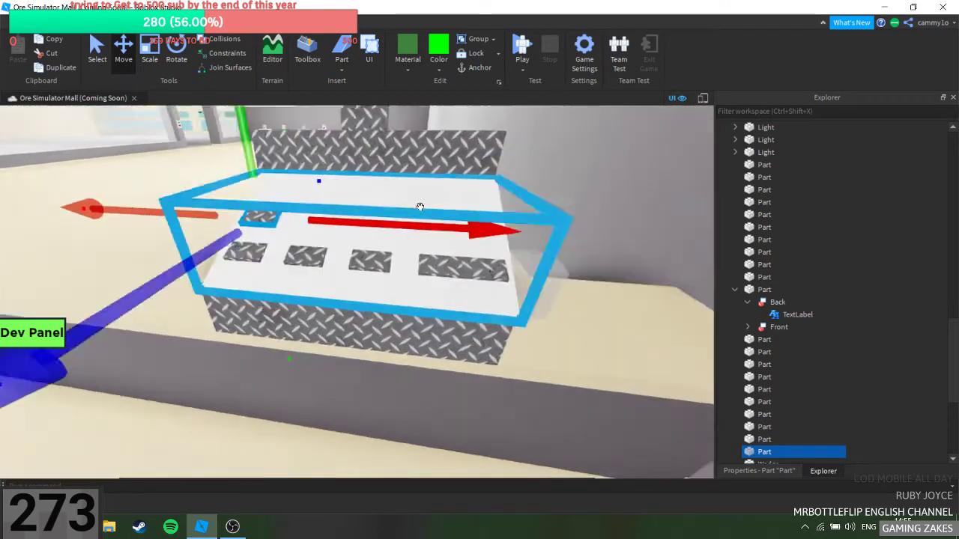
key("d")
key("ctrl+d")
left_click_drag(368, 230, 648, 239)
key("ctrl+d")
right_click_drag(605, 245, 603, 251)
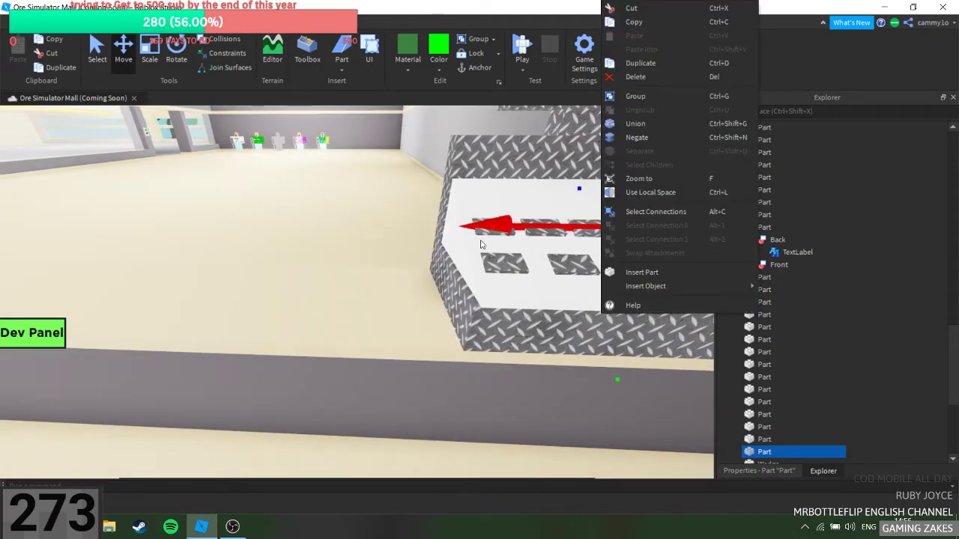
right_click_drag(481, 244, 481, 241)
key("d")
Duplicate the rightmost second-row key and move the copy back and up the slope to start a third row.
key("ctrl+d")
left_click_drag(511, 239, 497, 232)
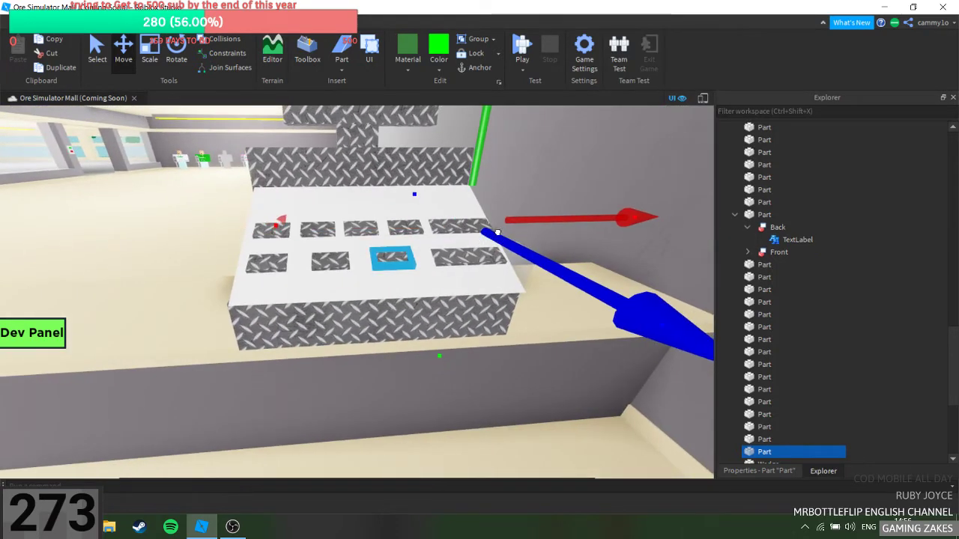
left_click_drag(472, 170, 474, 158)
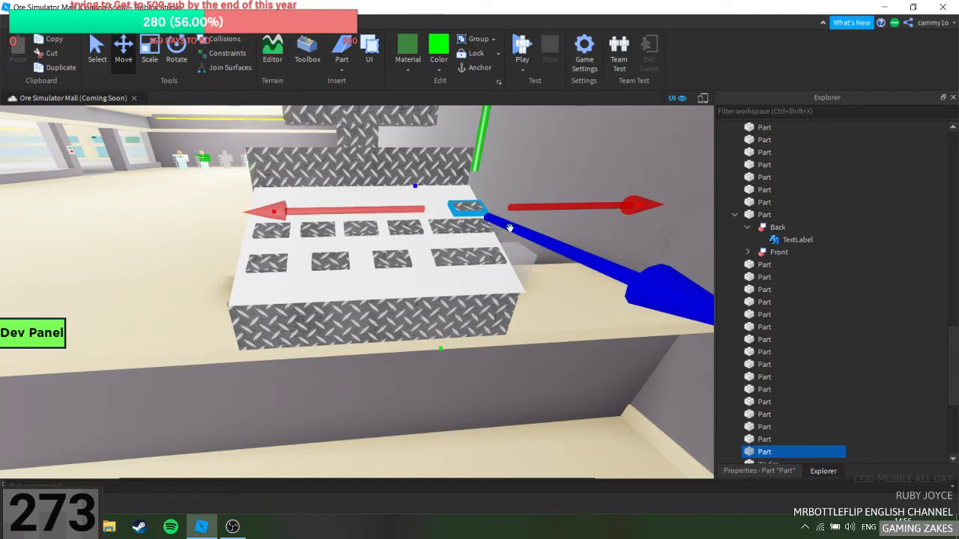
left_click_drag(509, 227, 501, 221)
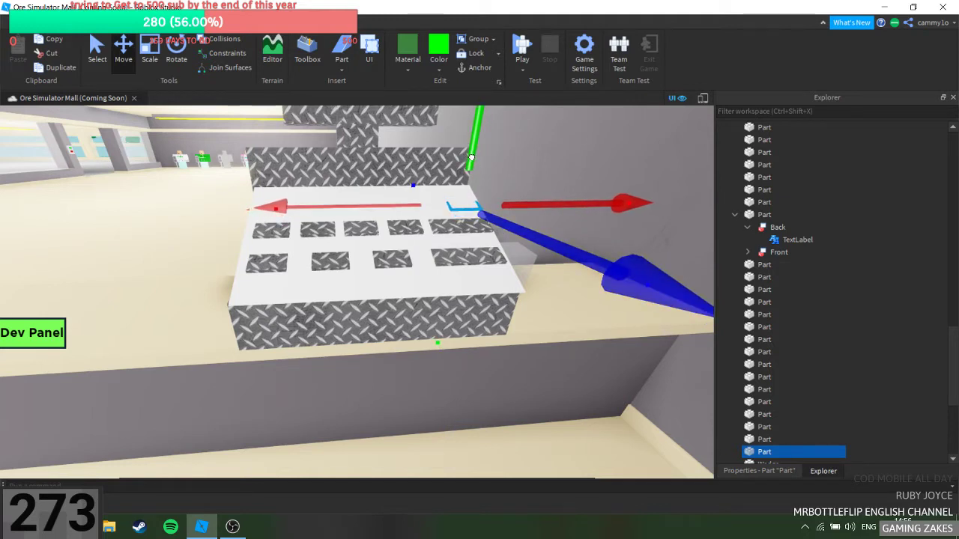
left_click_drag(471, 158, 472, 152)
left_click_drag(508, 224, 501, 223)
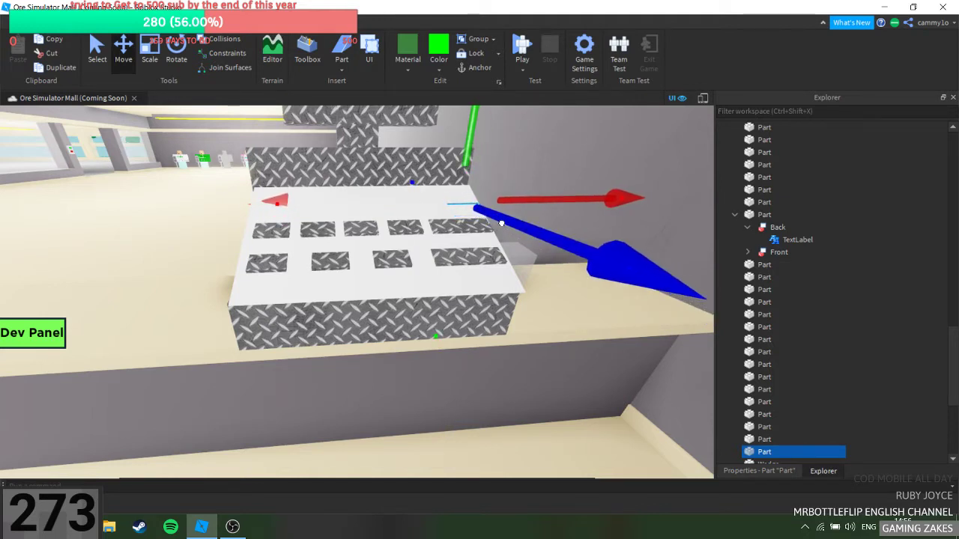
left_click_drag(472, 149, 473, 143)
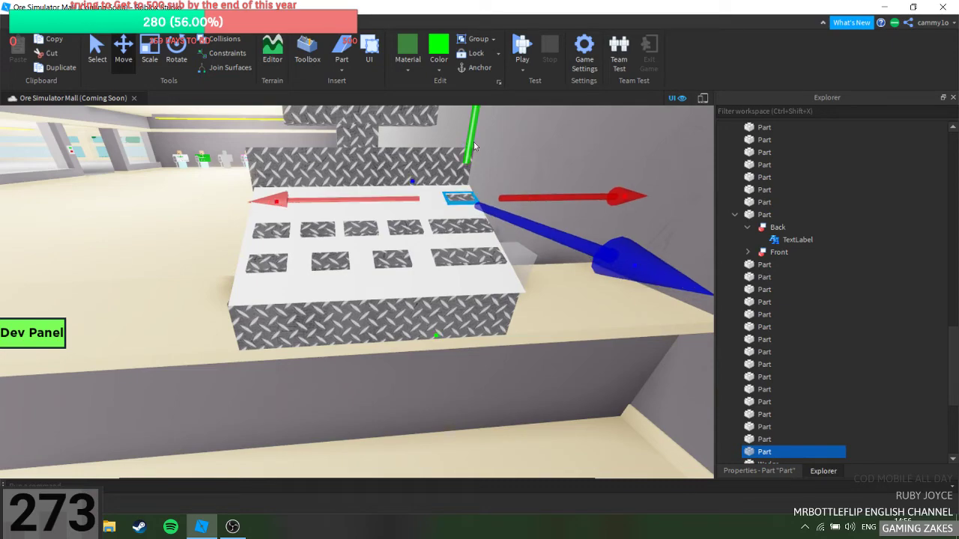
right_click_drag(475, 148, 499, 194)
scroll(487, 213, "up", 3)
scroll(494, 192, "down", 2)
left_click_drag(483, 191, 482, 188)
right_click_drag(482, 188, 480, 192)
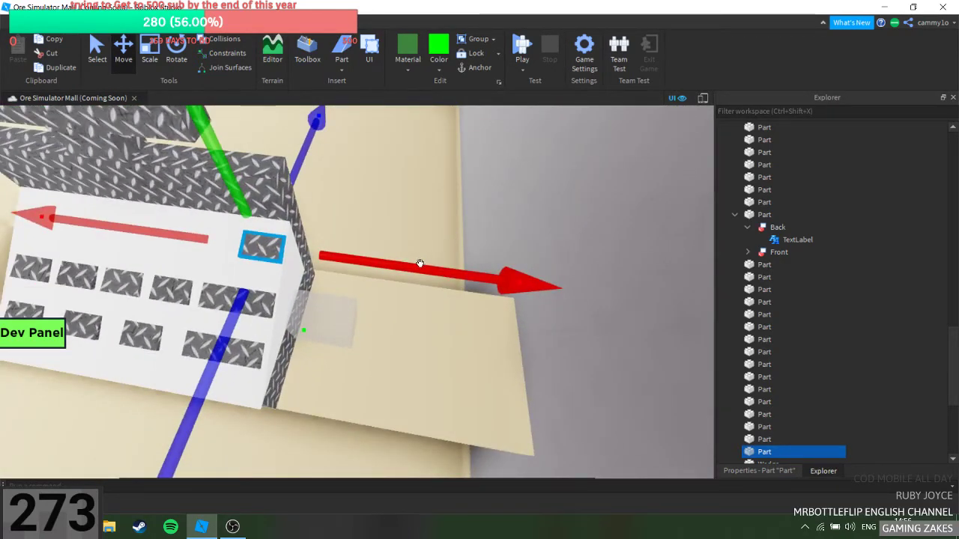
Duplicate the third-row key and space the copies into a row of five along the back of the white slope.
key("ctrl+d")
key("a")
left_click_drag(419, 263, 579, 241)
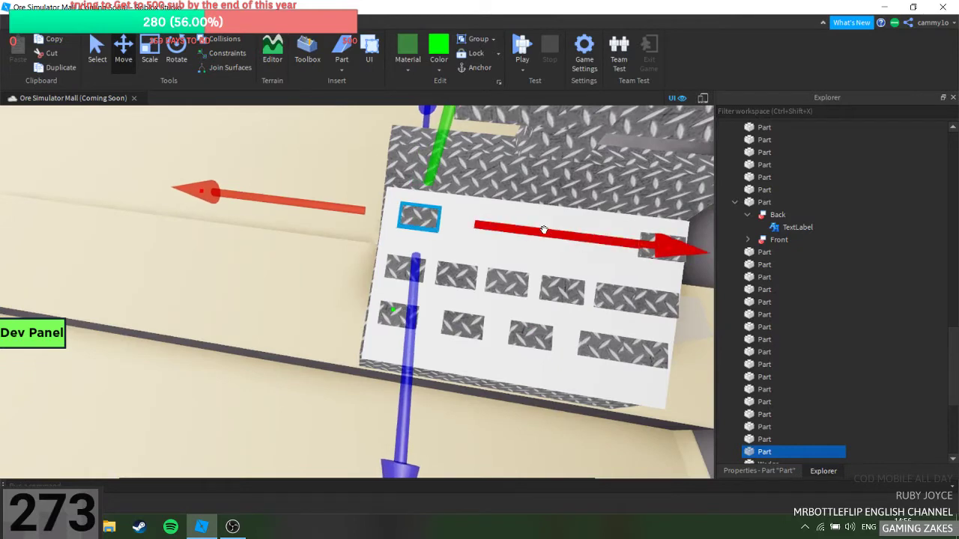
key("d")
right_click_drag(544, 230, 542, 230)
key("ctrl+d")
left_click_drag(323, 244, 444, 248)
key("ctrl+d")
key("ctrl+d")
left_click_drag(445, 248, 502, 248)
Duplicate the till's diamond-plate base and narrow the copy to a thin slab at the right end.
right_click_drag(502, 247, 501, 245)
scroll(501, 247, "down", 4)
right_click_drag(440, 304, 442, 304)
scroll(409, 356, "down", 4)
scroll(397, 374, "up", 4)
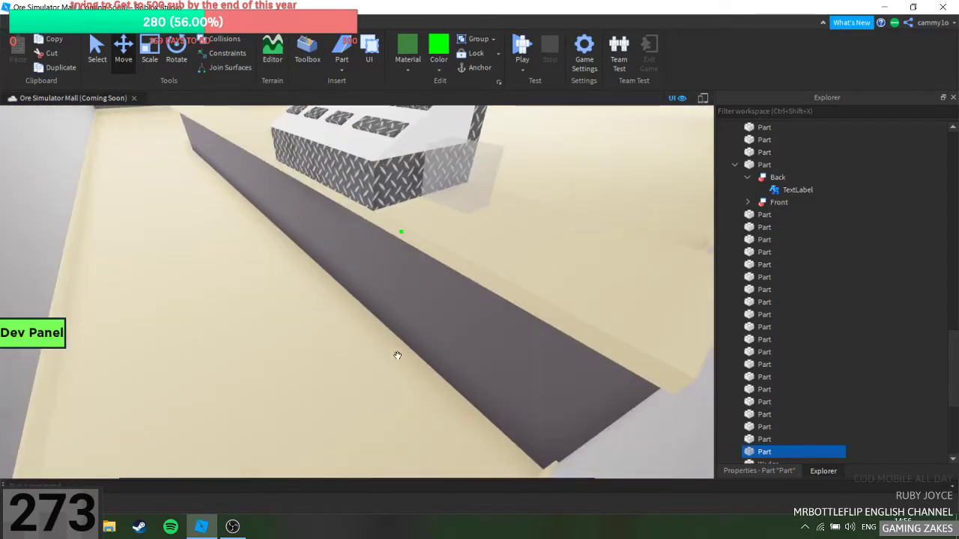
left_click(385, 188)
right_click_drag(384, 188, 262, 127)
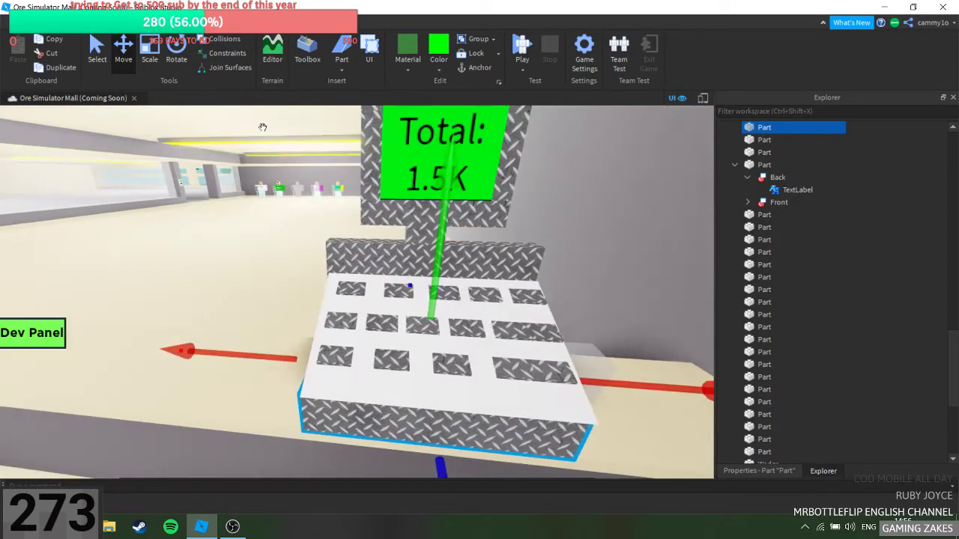
left_click(143, 58)
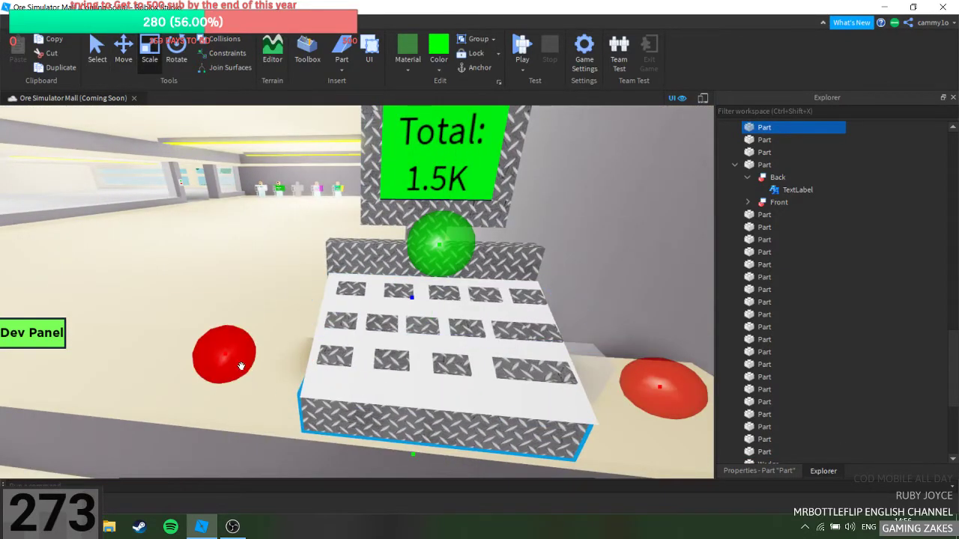
key("ctrl+d")
left_click_drag(235, 356, 456, 387)
key("d")
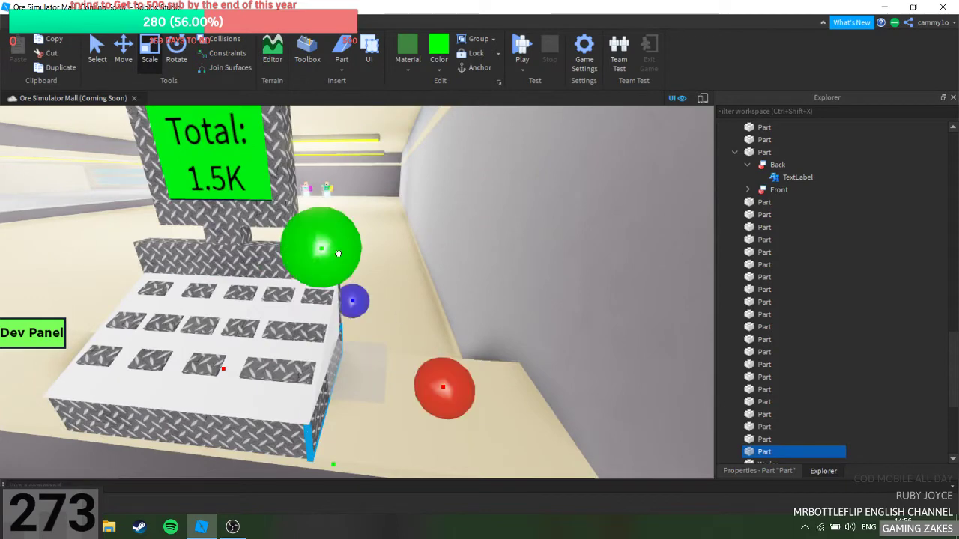
Scale the thin slab up in height and adjust its thickness and depth to form a side panel covering the wedge's right side.
left_click_drag(338, 254, 341, 162)
right_click_drag(340, 175, 340, 163)
left_click_drag(340, 163, 341, 142)
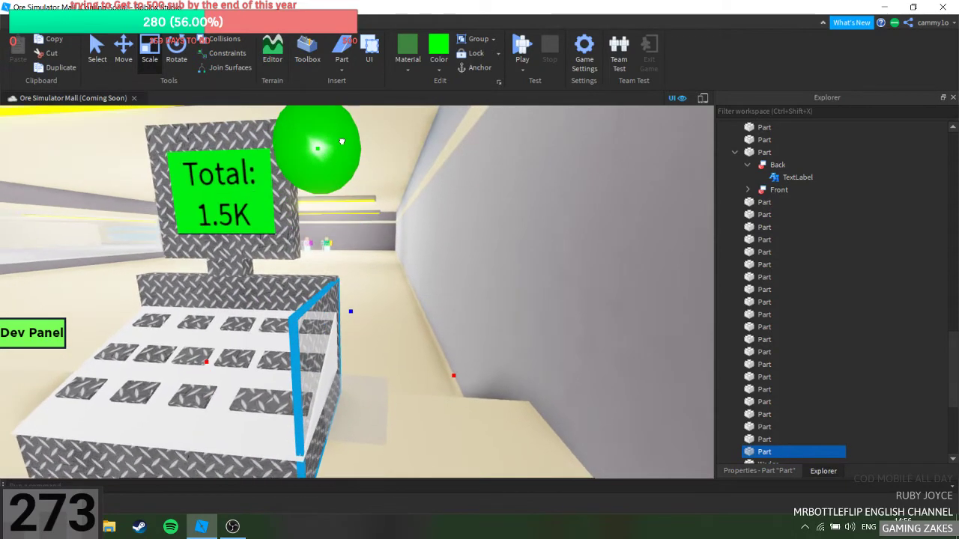
right_click_drag(388, 247, 388, 254)
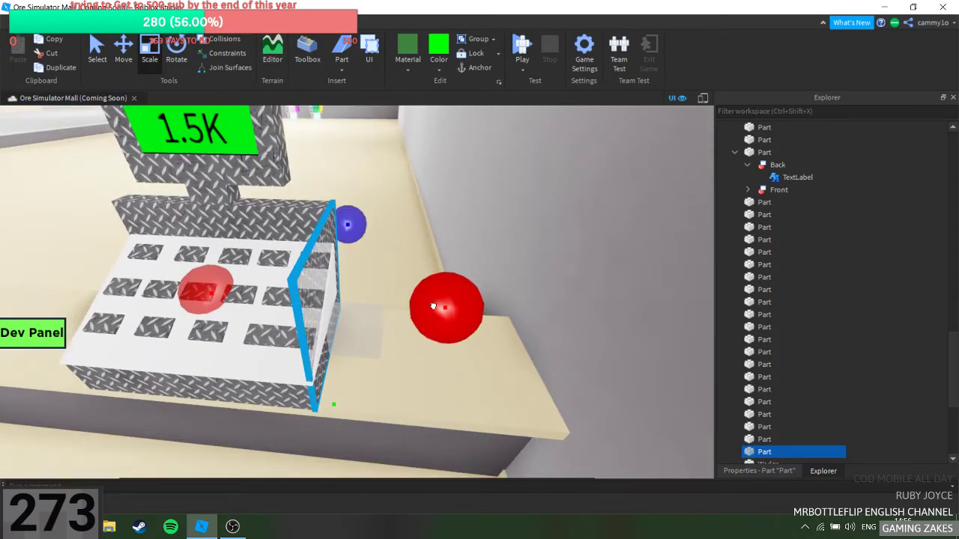
left_click_drag(435, 306, 437, 306)
right_click_drag(436, 307, 409, 320)
right_click_drag(291, 395, 281, 405)
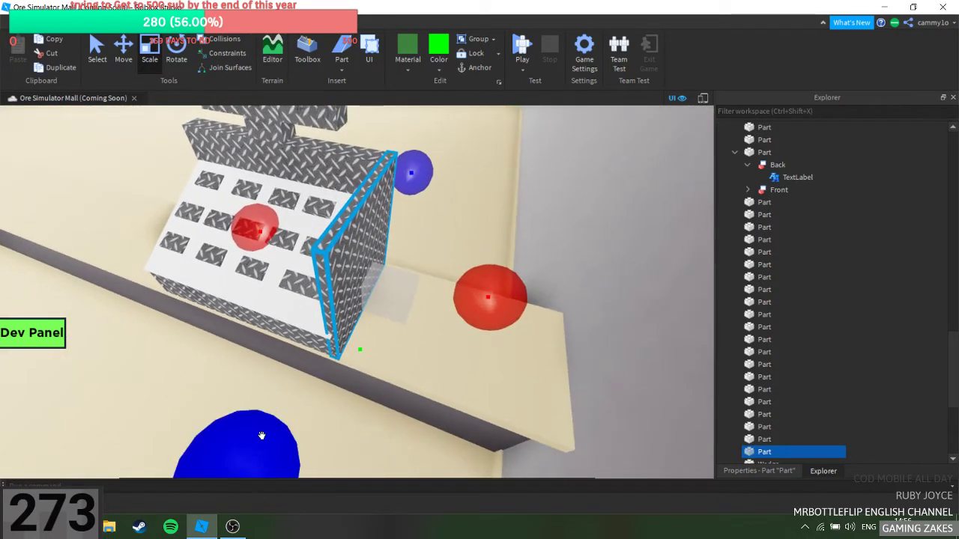
left_click_drag(261, 445, 260, 448)
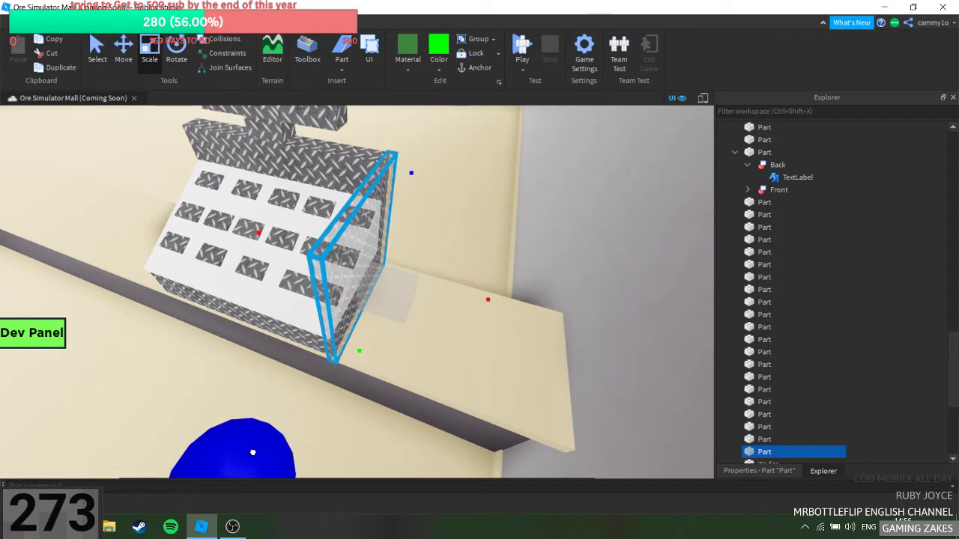
left_click_drag(252, 450, 251, 449)
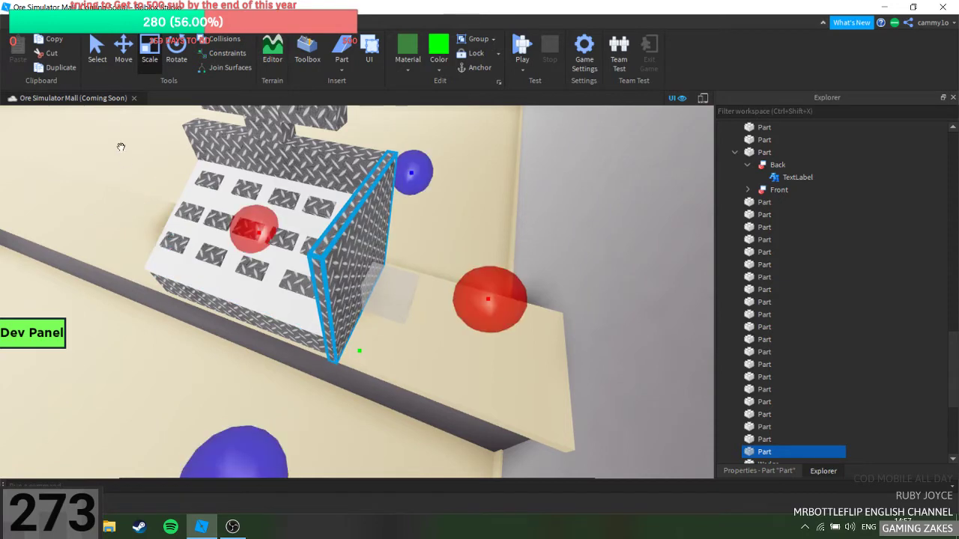
Duplicate the side panel and move the copy to the opposite side of the till.
left_click(127, 48)
key("ctrl+d")
left_click_drag(464, 293, 406, 268)
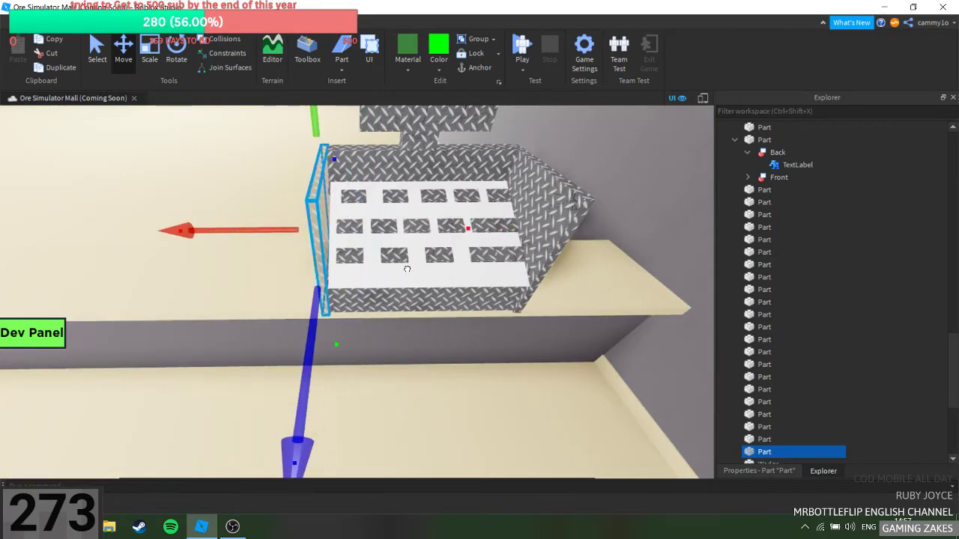
Select the full range of till parts in the workspace, from the wedge up through the keys, panels and screen.
right_click_drag(408, 270, 409, 266)
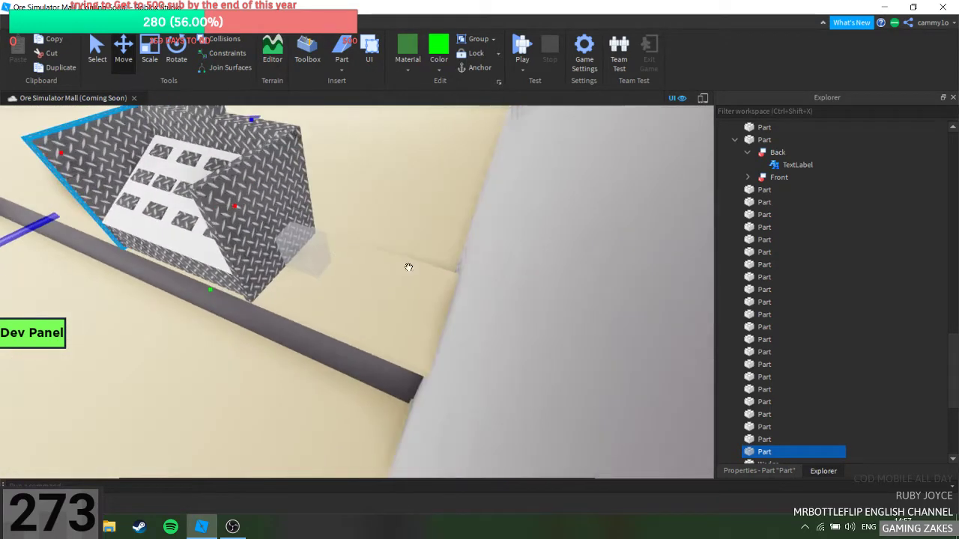
left_click(313, 255)
scroll(810, 127, "up", 3)
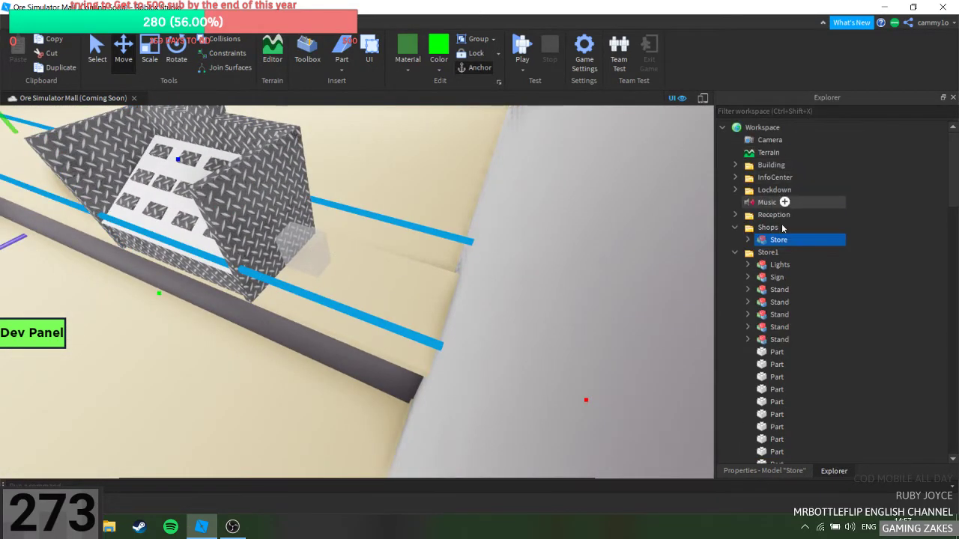
left_click(252, 242)
right_click_drag(340, 231, 341, 229)
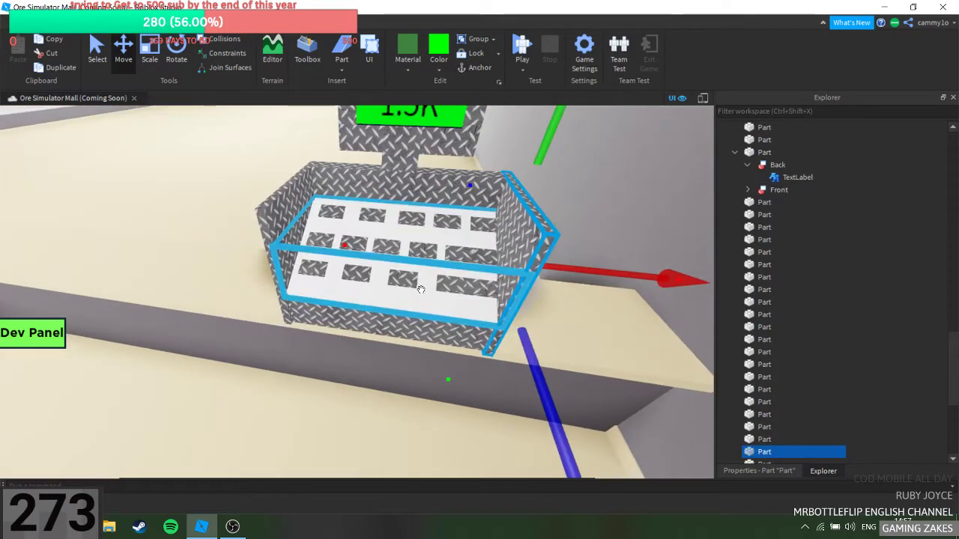
right_click_drag(477, 289, 464, 320)
key("d")
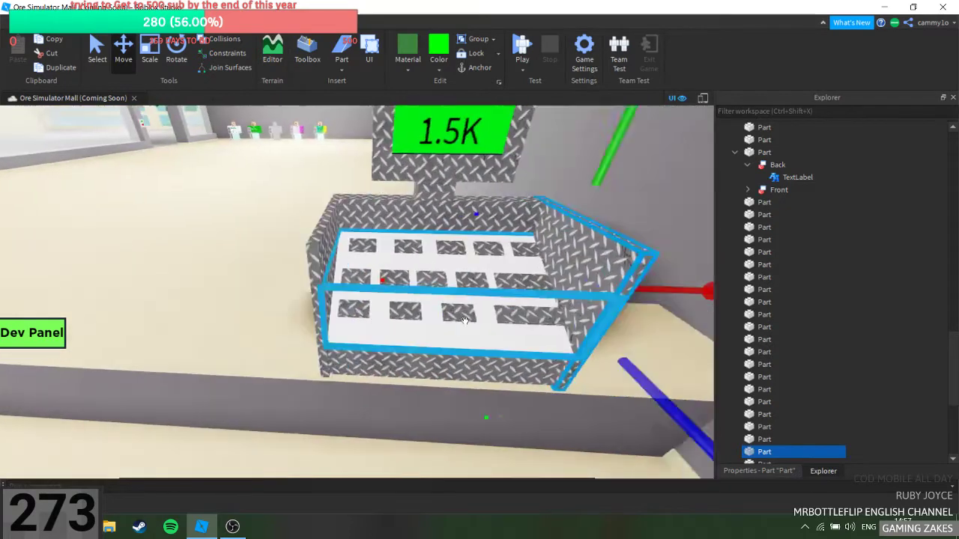
left_click(433, 369, "ctrl")
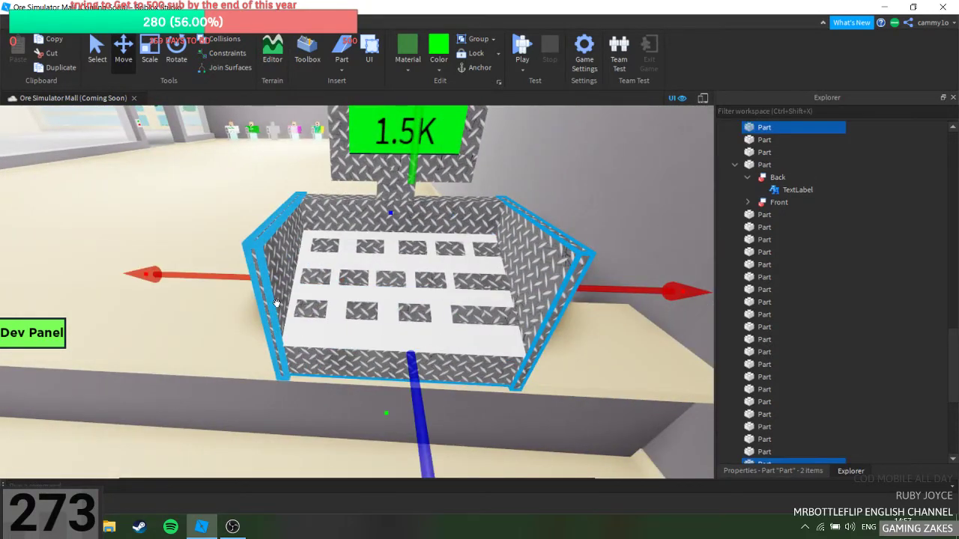
scroll(734, 254, "up", 5)
scroll(742, 300, "down", 10)
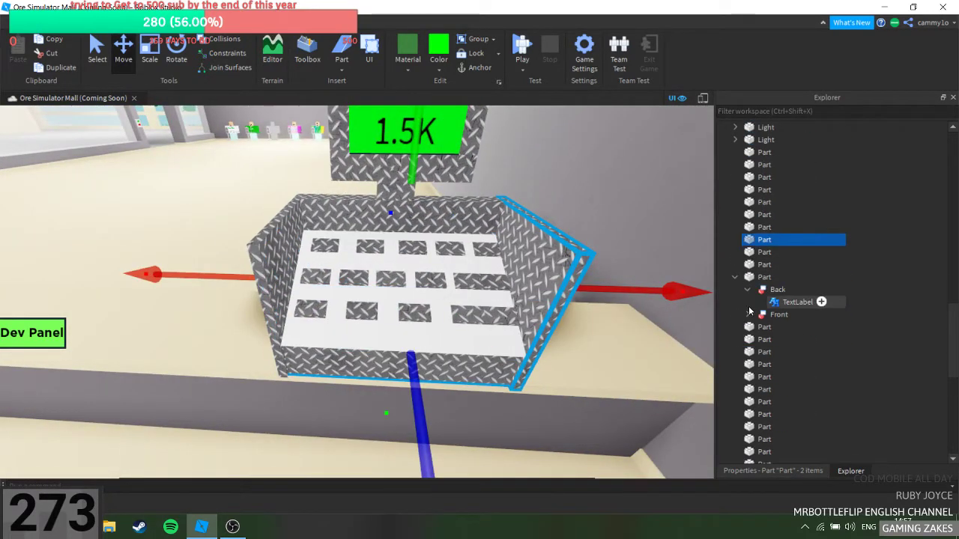
left_click(764, 376)
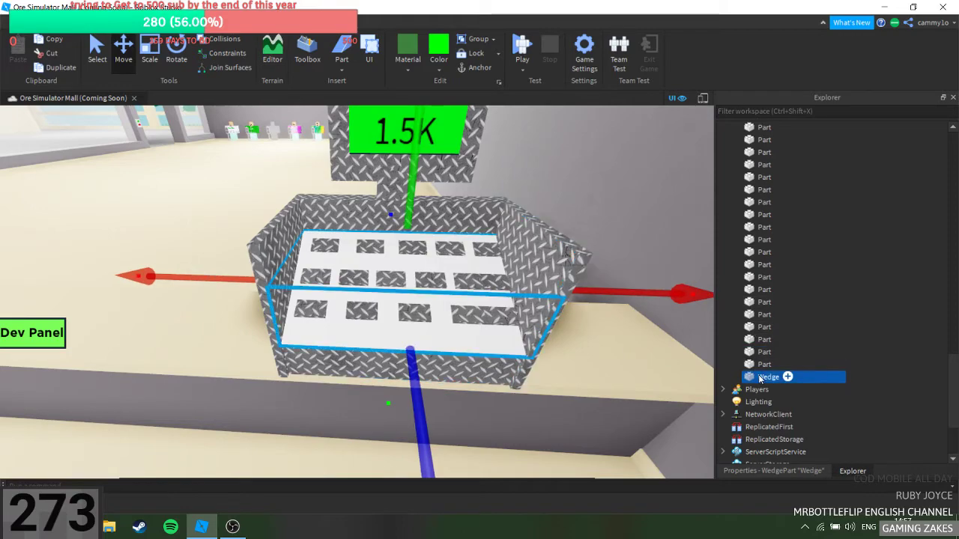
scroll(760, 322, "up", 5)
left_click(761, 255, "shift")
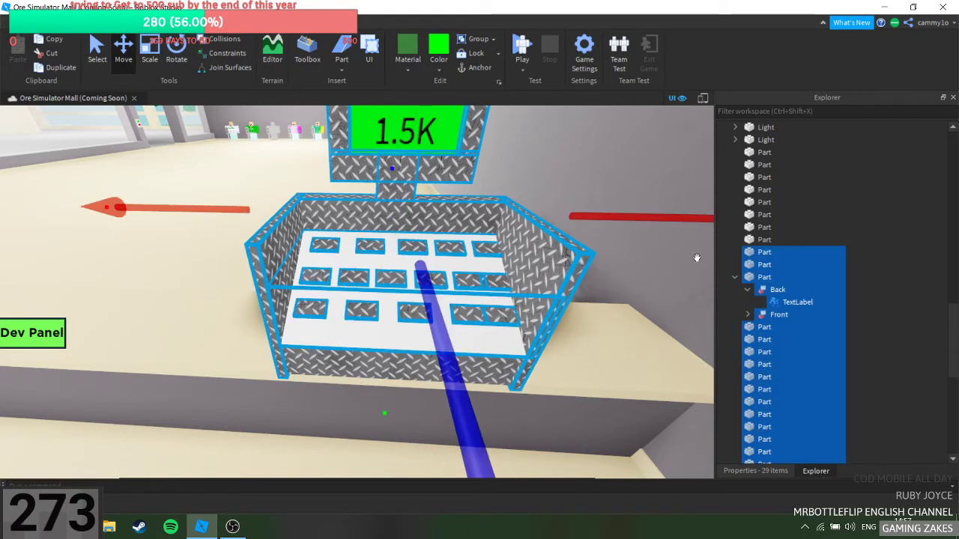
Extend the selection to the one adjoining till part still missing, leaving the unrelated neighbouring parts out.
right_click_drag(612, 249, 613, 249)
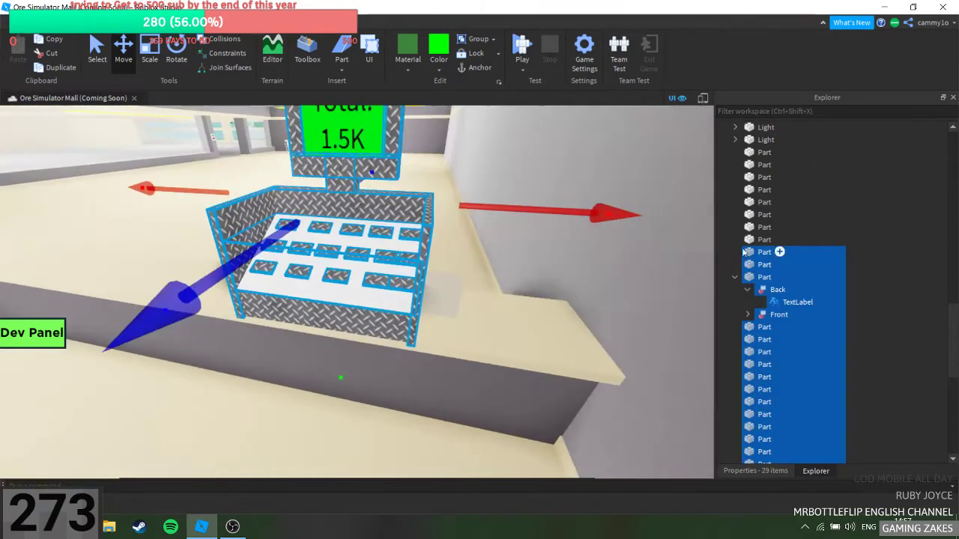
left_click(760, 228, "shift")
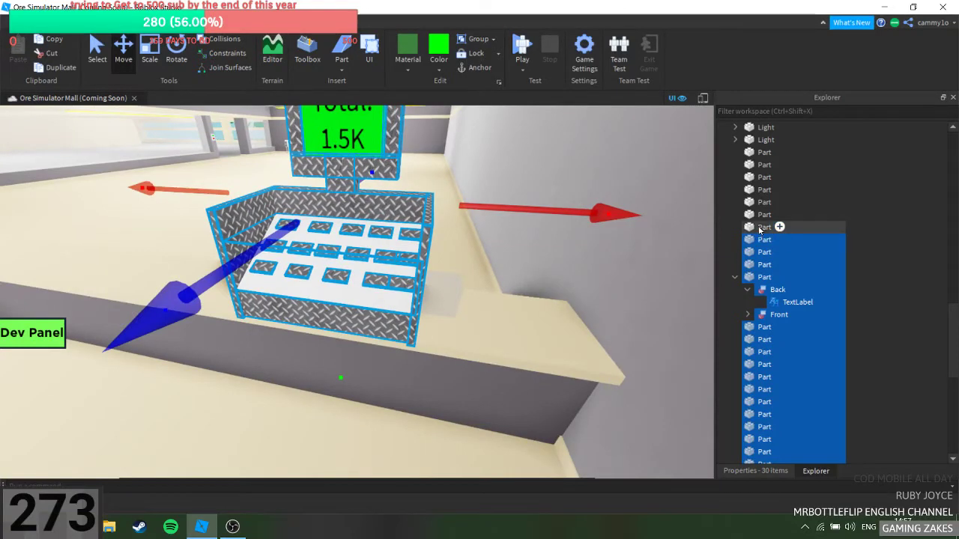
left_click(759, 230, "ctrl")
left_click(762, 206, "ctrl")
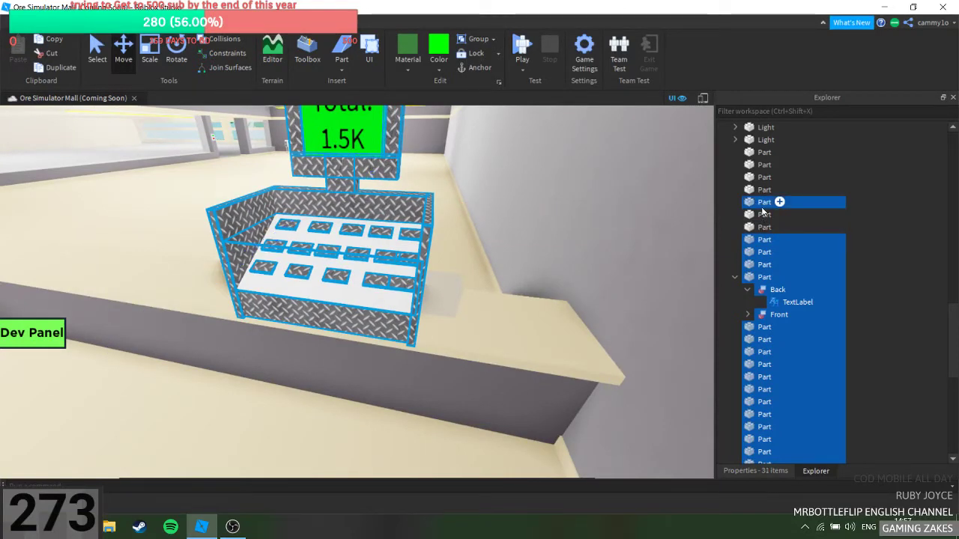
left_click(762, 206, "ctrl")
left_click(761, 216, "ctrl")
left_click(761, 216, "ctrl")
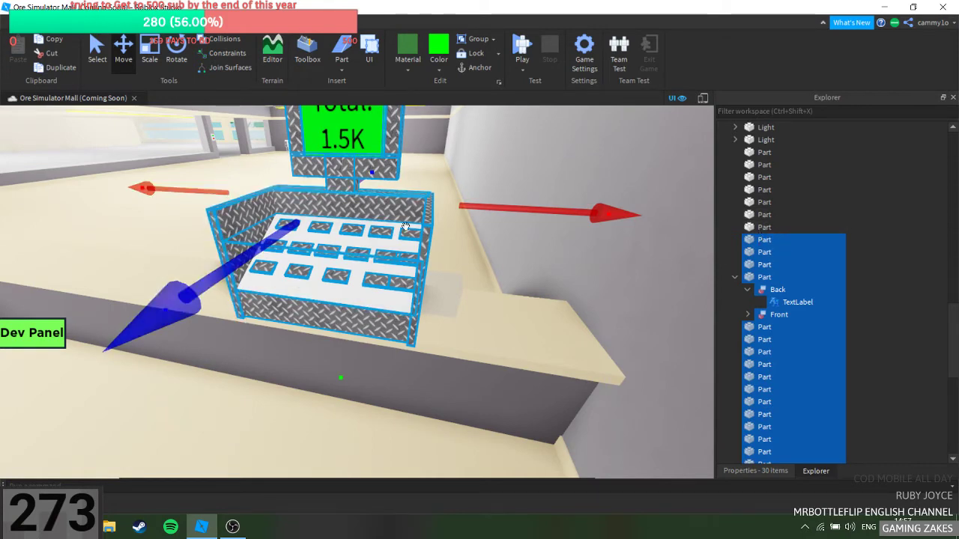
Try to group all selected till parts, including the screen's Back and Front displays, into one model.
left_click_drag(494, 224, 445, 191)
key("a")
left_click(64, 26)
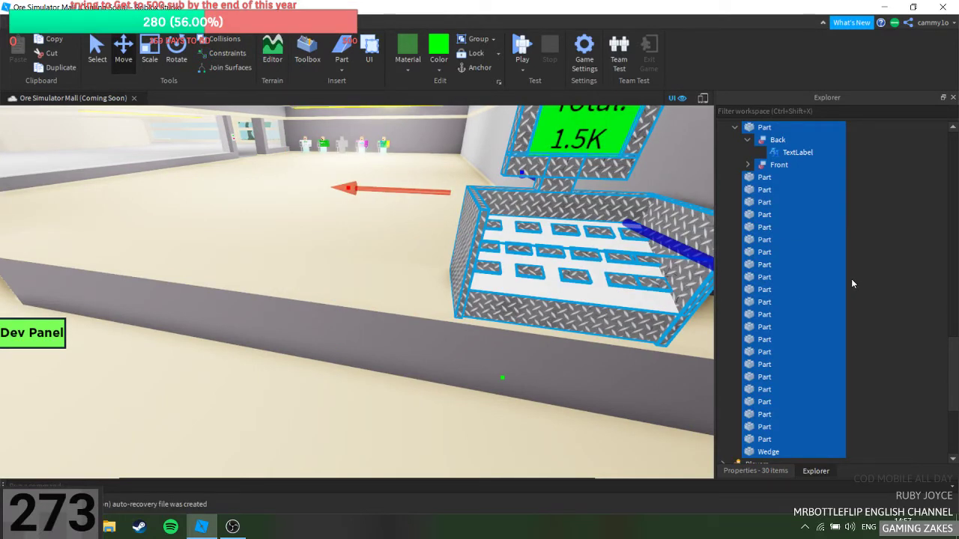
key("ctrl+g")
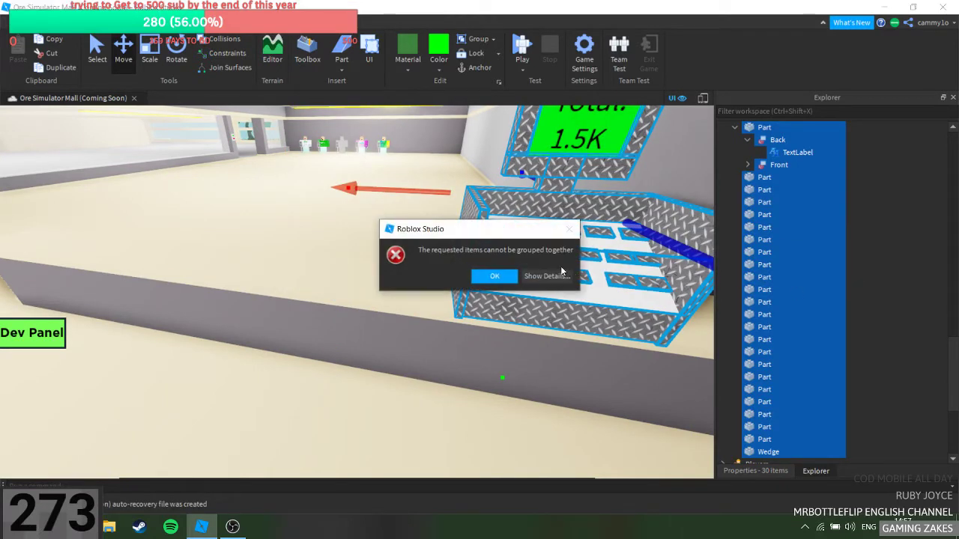
left_click(504, 280)
Exclude the total screen part and its Back and Front displays from the selection and union the remaining till parts.
scroll(764, 277, "up", 3)
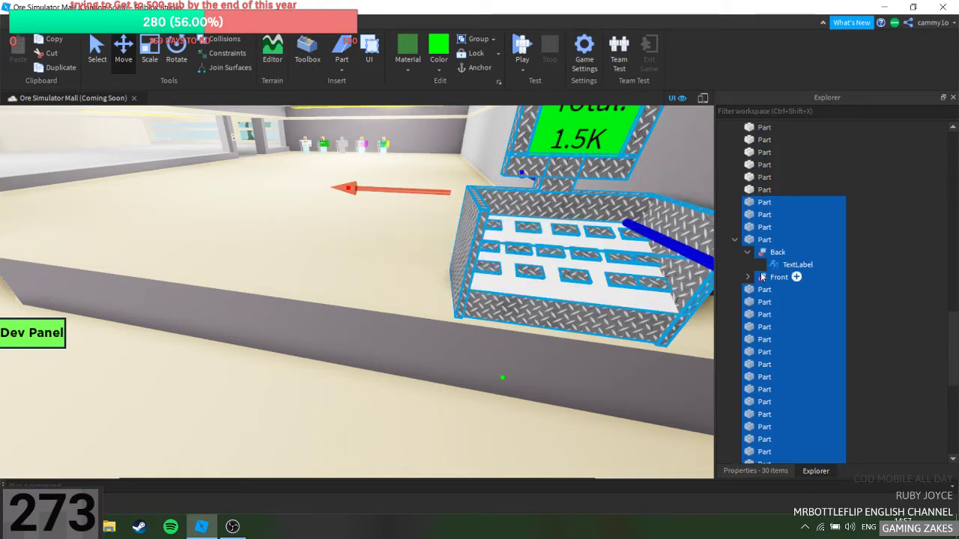
scroll(762, 277, "down", 4)
scroll(762, 277, "down", 4)
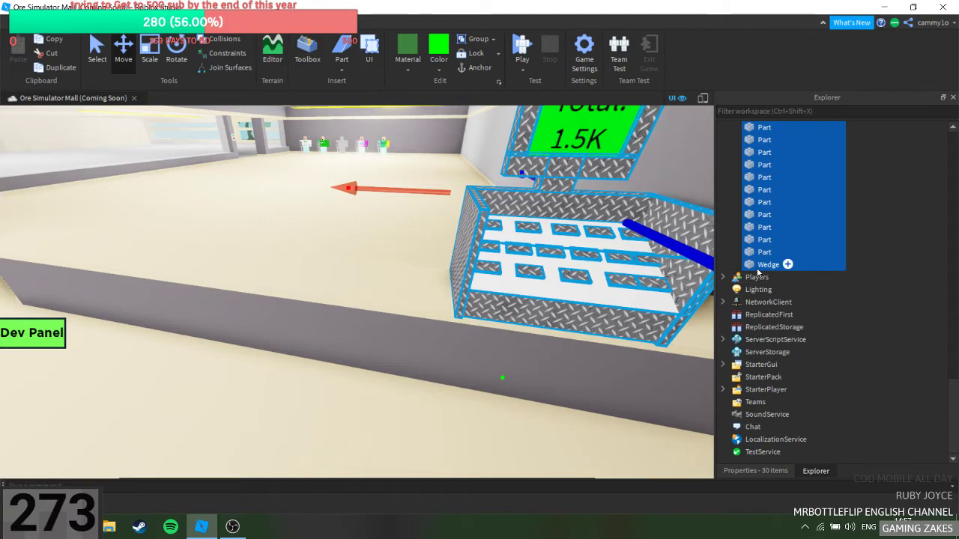
left_click(757, 269, "ctrl")
left_click(757, 269, "ctrl")
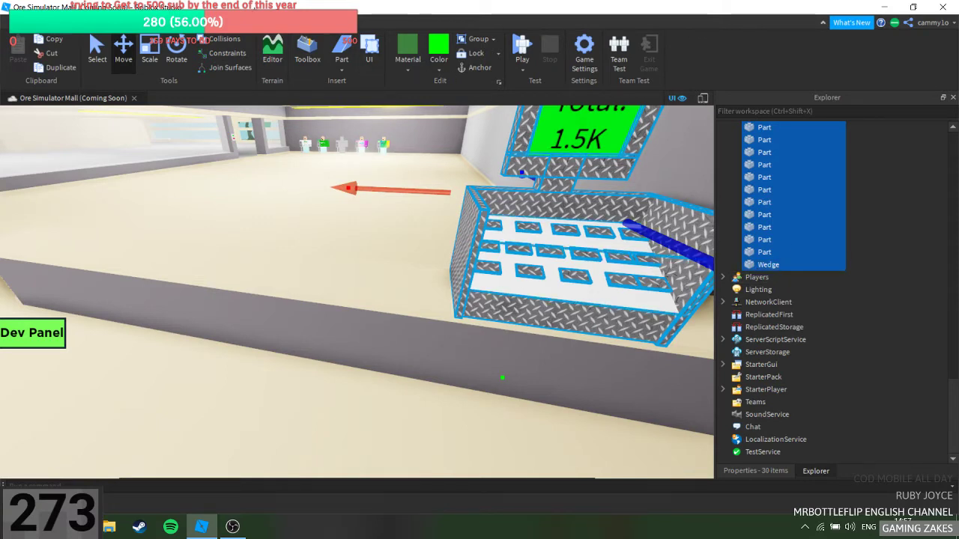
scroll(840, 264, "up", 5)
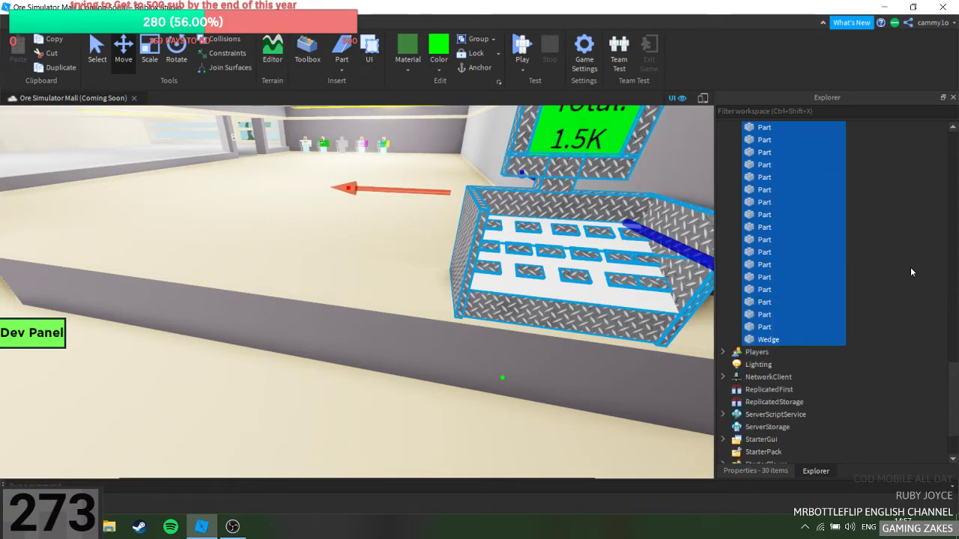
left_click(757, 204, "ctrl")
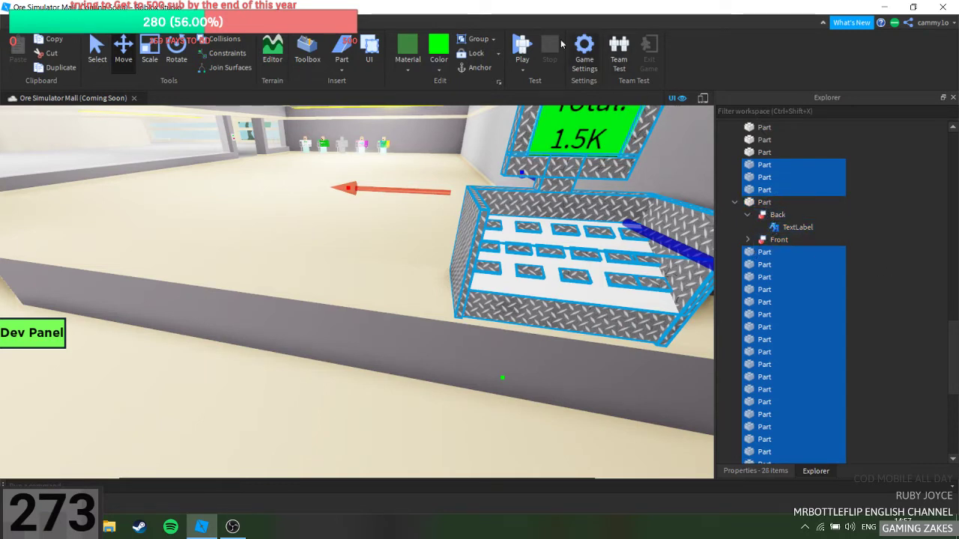
left_click(260, 25)
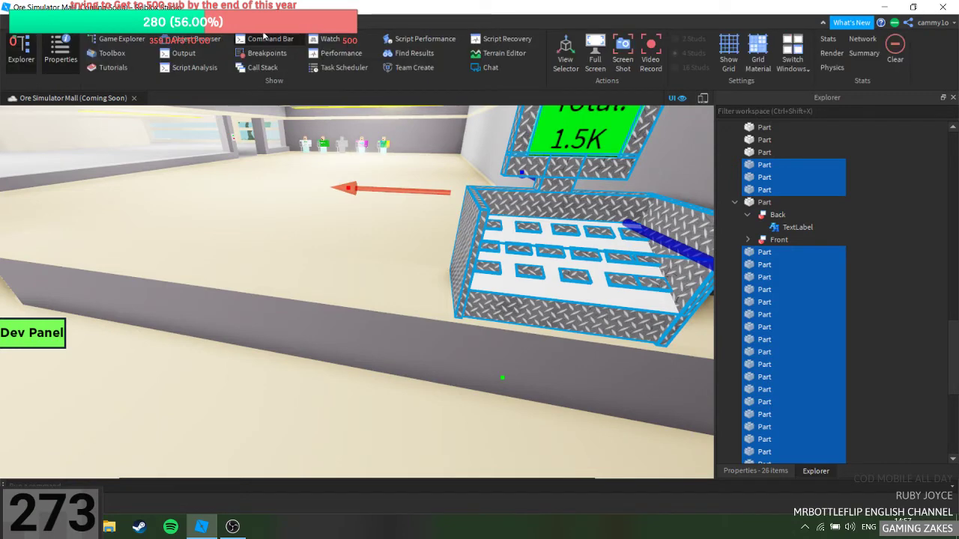
left_click(174, 24)
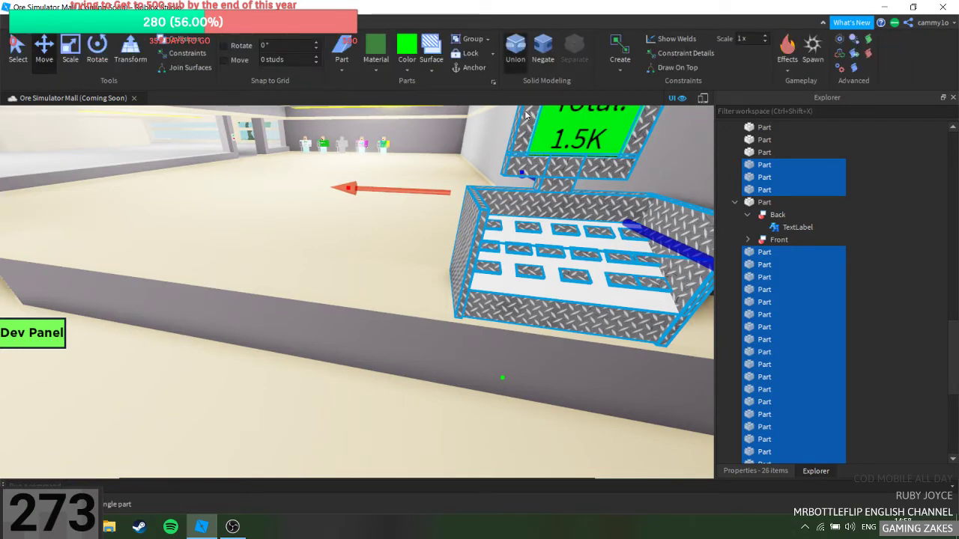
key("s")
right_click_drag(537, 220, 545, 222)
key("w")
key("s")
key("w")
key("s")
key("s")
key("a")
key("a")
key("s")
key("w")
key("a")
key("s")
key("w")
key("s")
key("w")
key("s")
key("d")
key("a")
key("d")
key("s")
key("w")
key("s")
key("s")
key("w")
right_click_drag(706, 215, 706, 215)
key("s")
key("w")
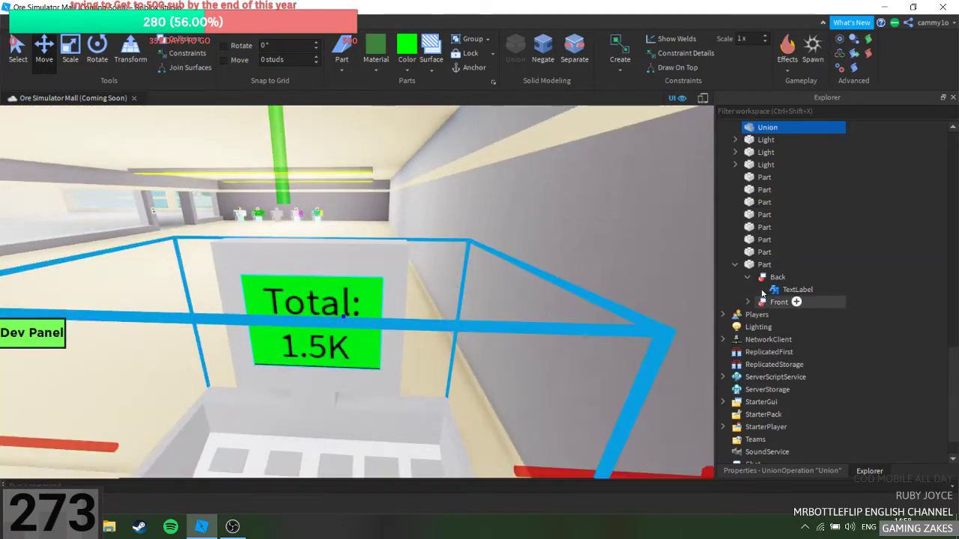
Group the till union with the total screen part and rename the model Cash Register.
left_click(762, 265, "ctrl")
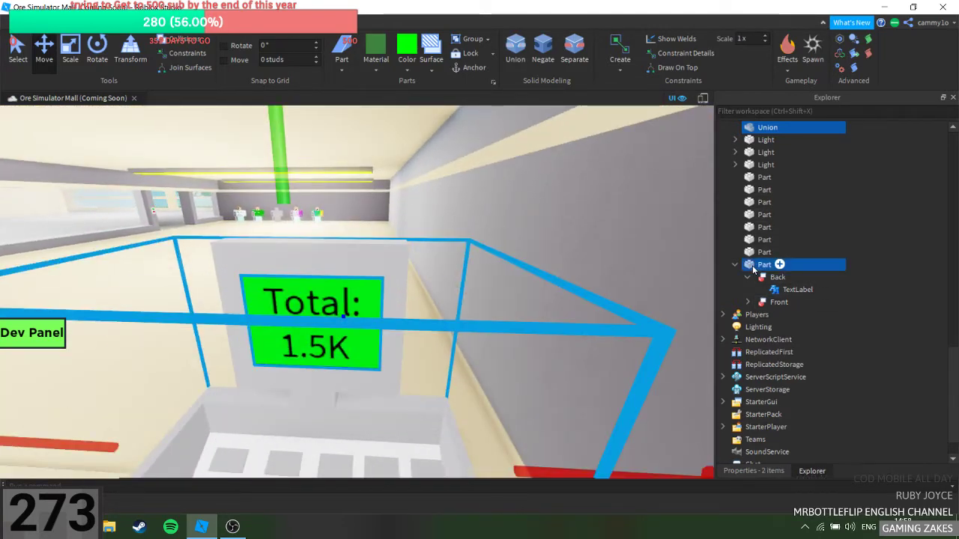
key("ctrl+g")
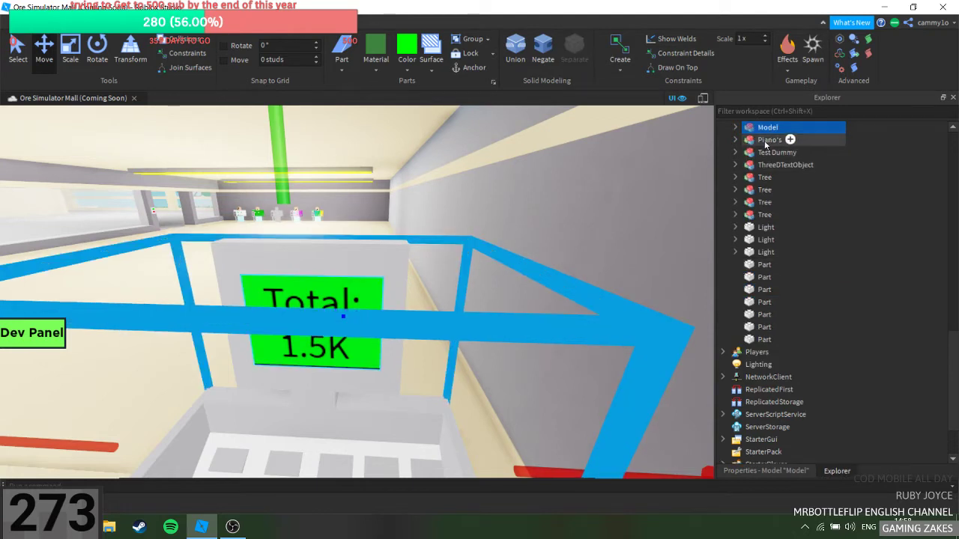
left_click(769, 140)
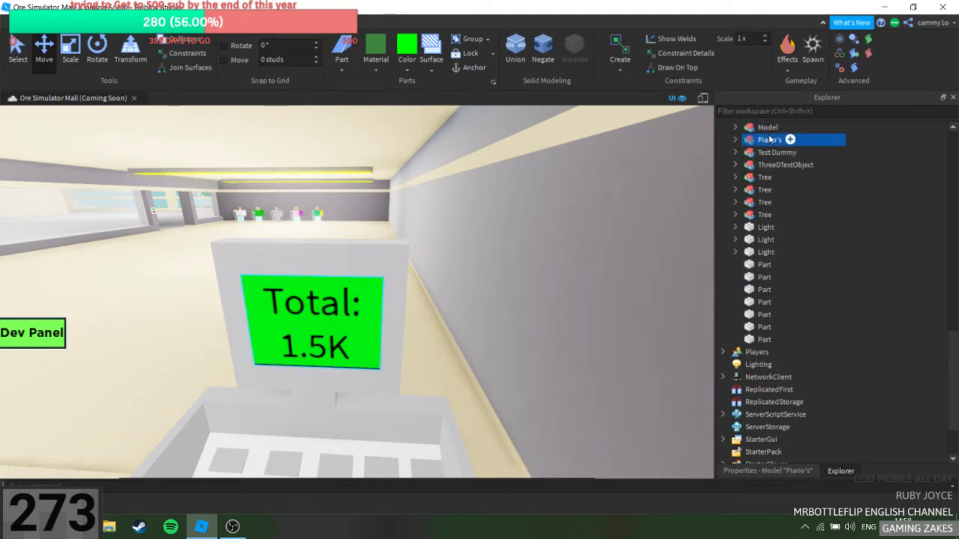
left_click(770, 128)
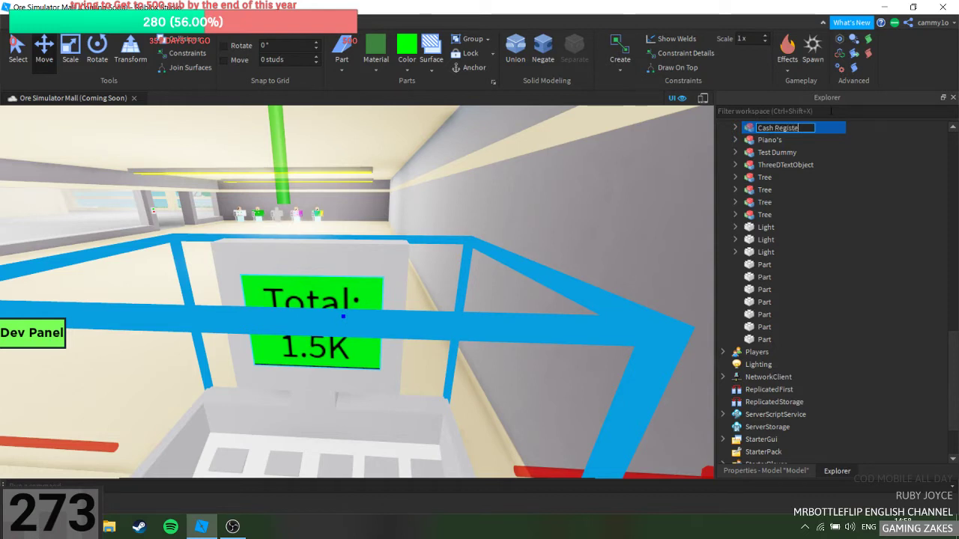
Check the union inside the Cash Register model and move the model into Store within the Shops folder.
left_click(731, 127)
left_click(777, 140)
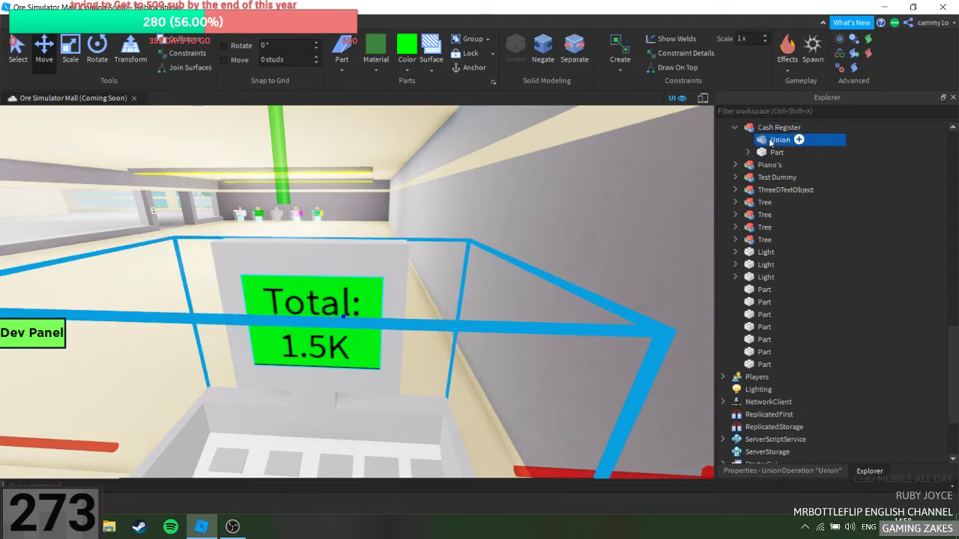
right_click_drag(623, 162, 619, 163)
scroll(799, 154, "up", 4)
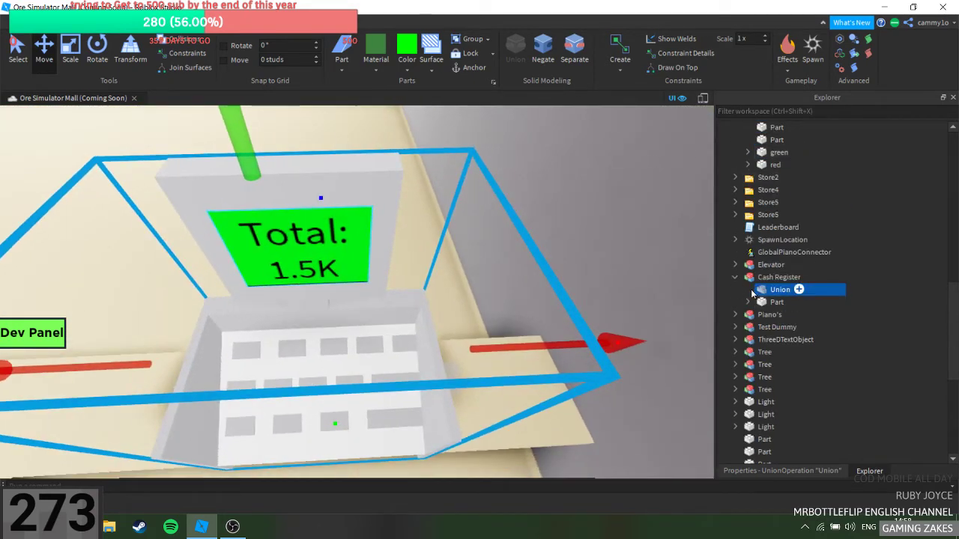
left_click_drag(782, 277, 796, 243)
scroll(794, 271, "up", 10)
scroll(796, 271, "up", 4)
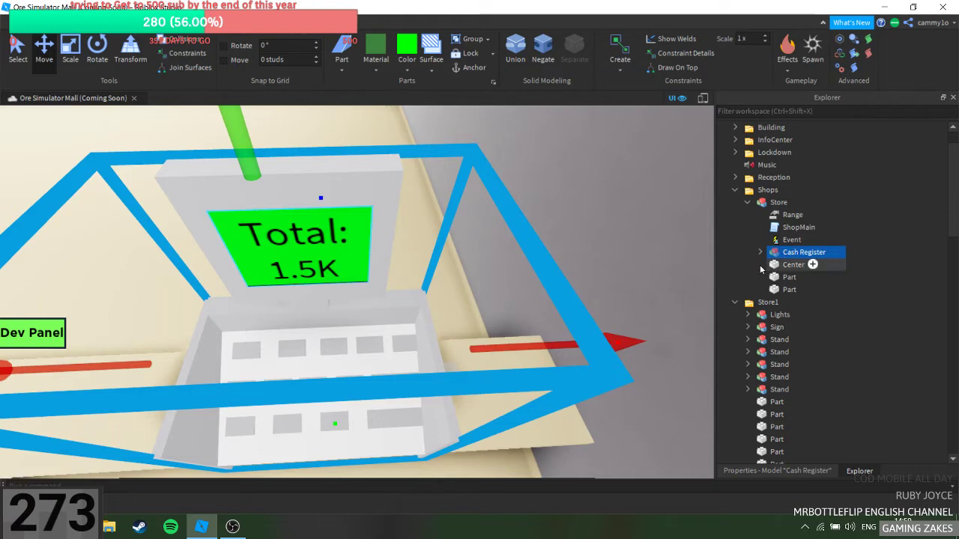
Move the Store's Center part from beside the cash register to the middle of the register's body.
left_click(796, 267)
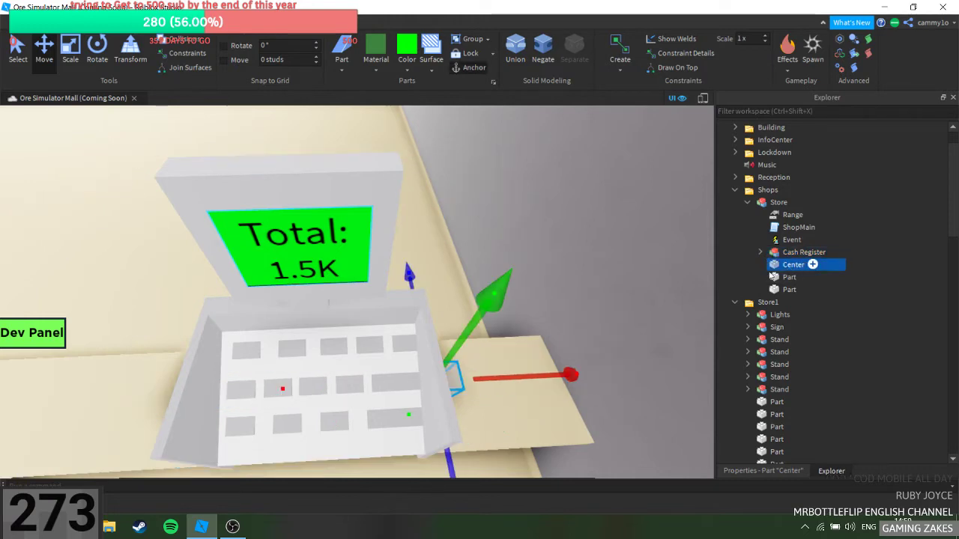
right_click_drag(635, 279, 636, 279)
key("f")
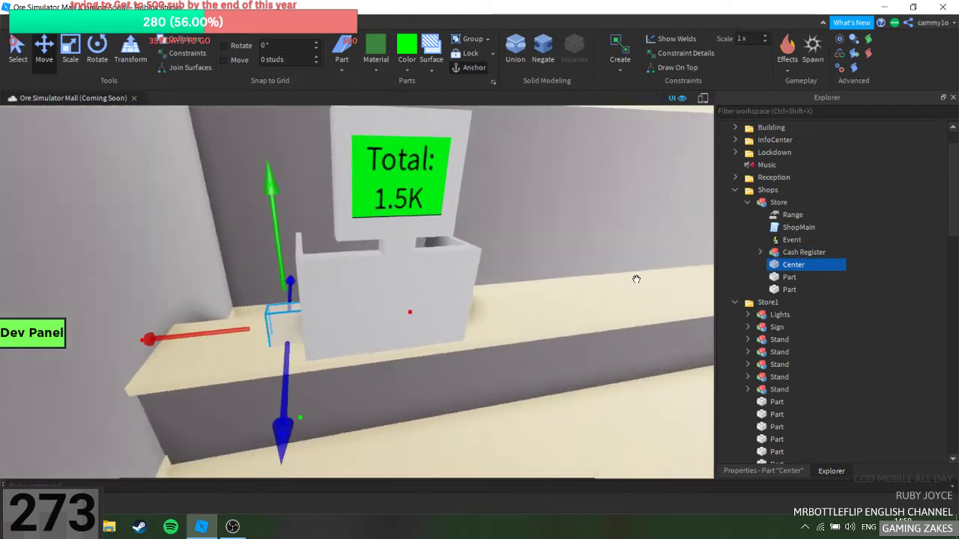
left_click_drag(368, 320, 453, 322)
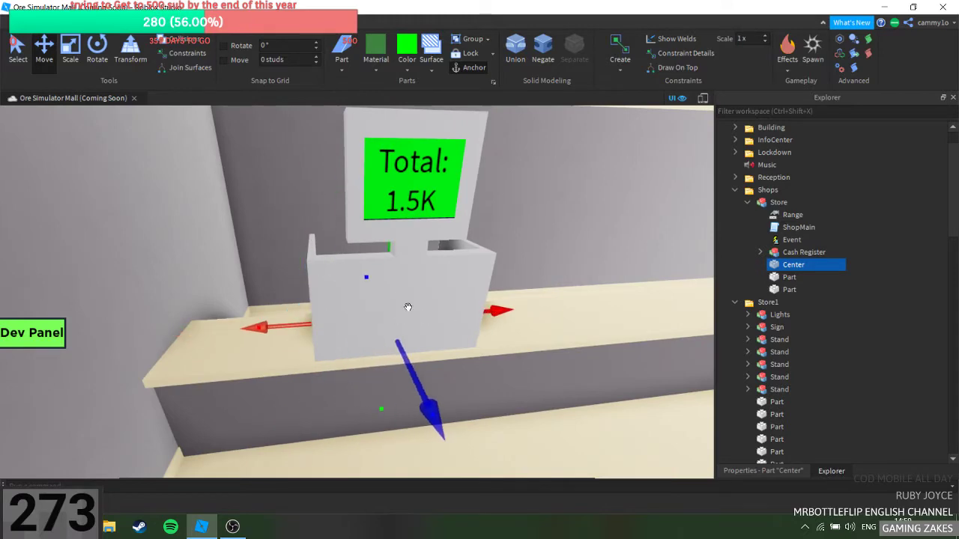
left_click_drag(387, 273, 390, 222)
left_click_drag(399, 305, 427, 325)
key("d")
right_click_drag(487, 302, 487, 302)
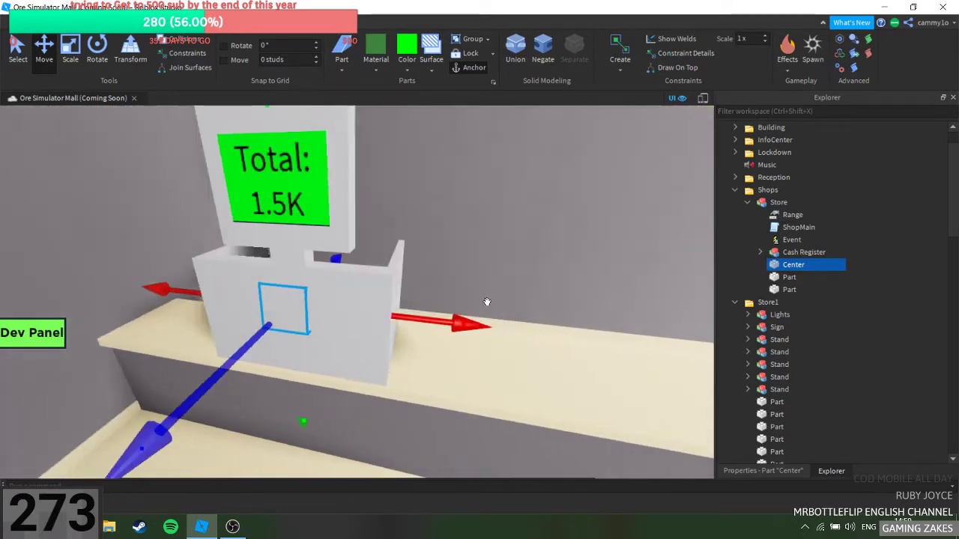
left_click_drag(433, 320, 452, 325)
key("s")
right_click_drag(454, 328, 453, 328)
scroll(453, 328, "up", 4)
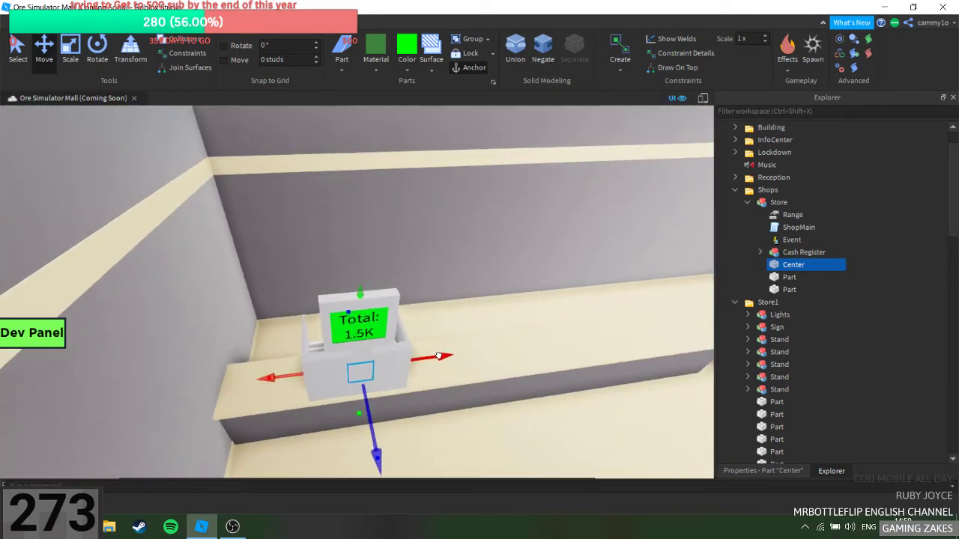
key("a")
right_click_drag(435, 352, 436, 352)
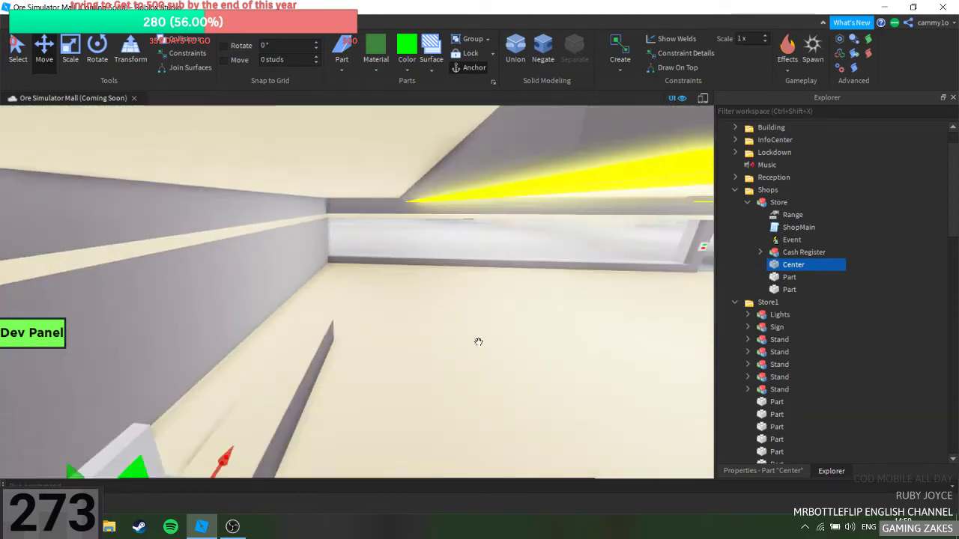
Set the Value of the Store model's Range object to 7.
left_click(781, 218)
left_click(769, 470)
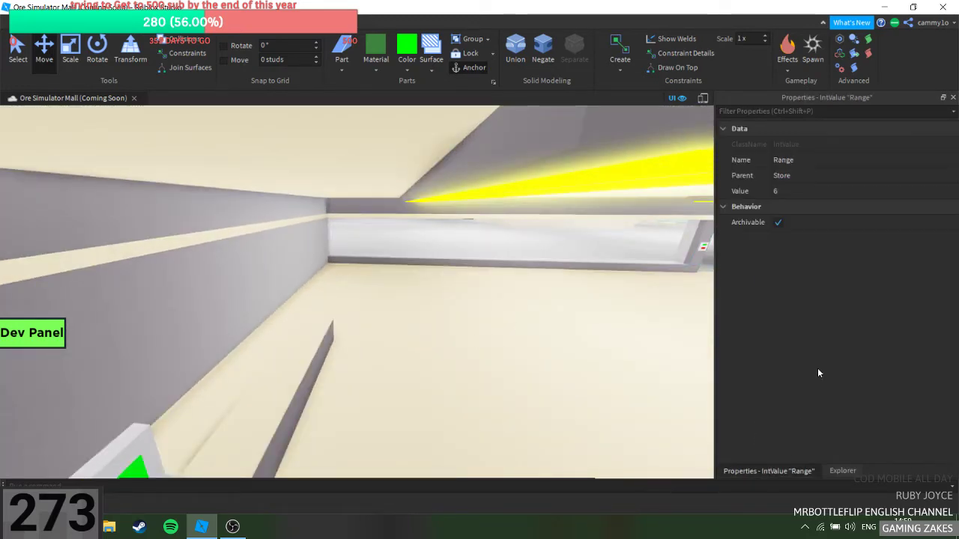
left_click(823, 193)
type("10")
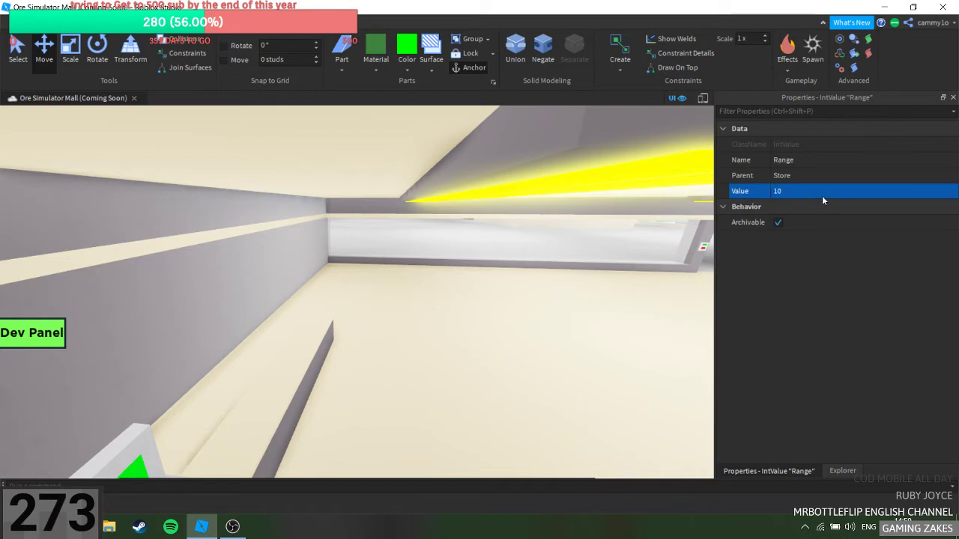
key("Return")
left_click(823, 193)
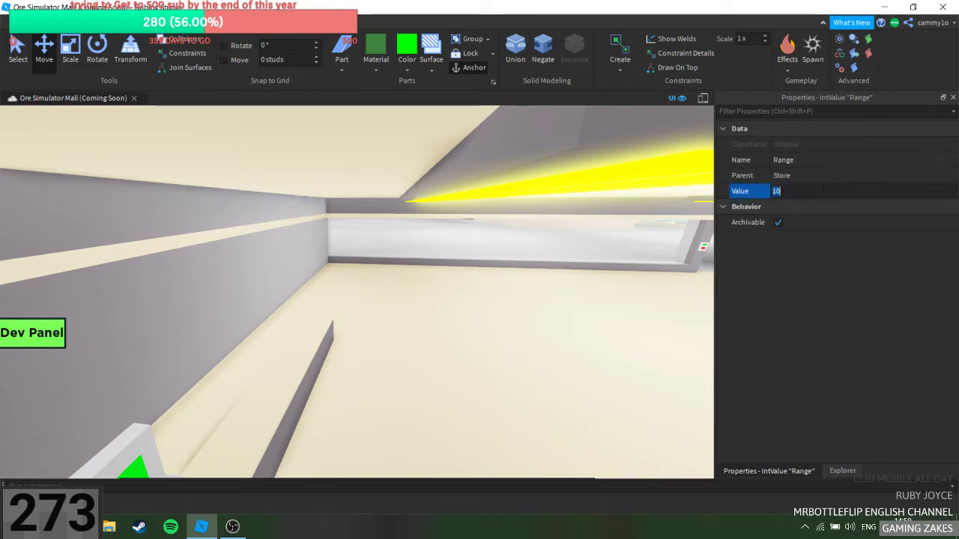
key("Return")
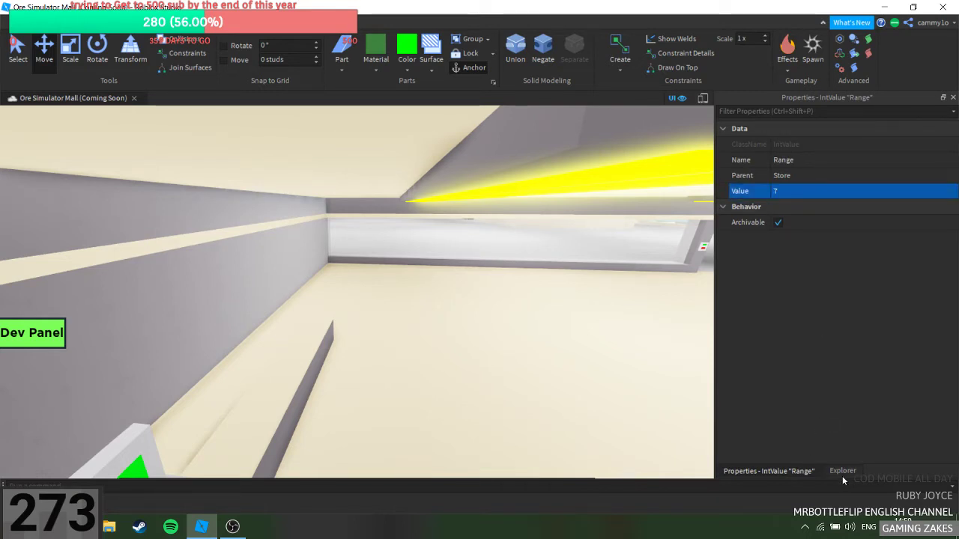
left_click(842, 475)
Inspect the grey store's counter and the cash register's total display and keypad up close.
right_click_drag(599, 418, 599, 418)
key("w")
key("s")
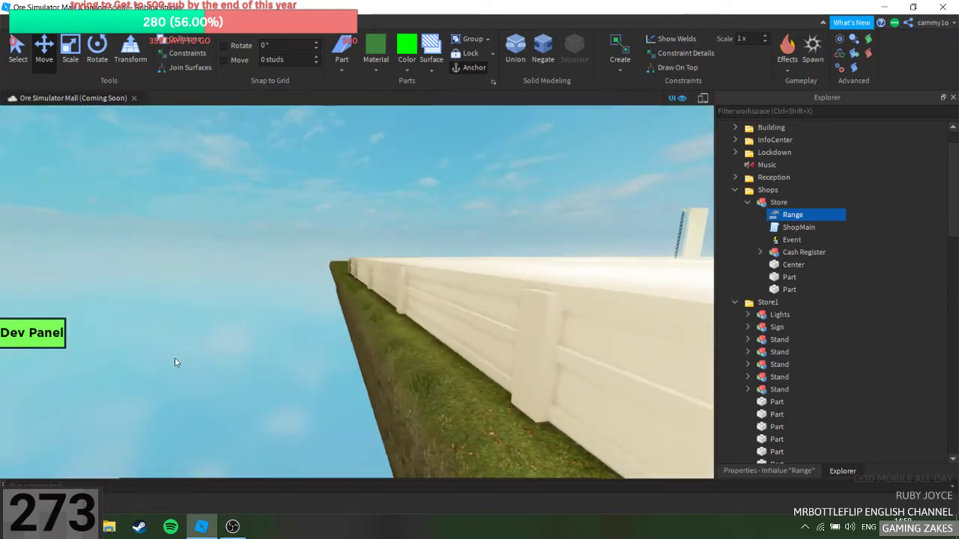
left_click(240, 336)
key("w")
right_click_drag(240, 335, 241, 335)
key("w")
key("w")
key("w")
key("a")
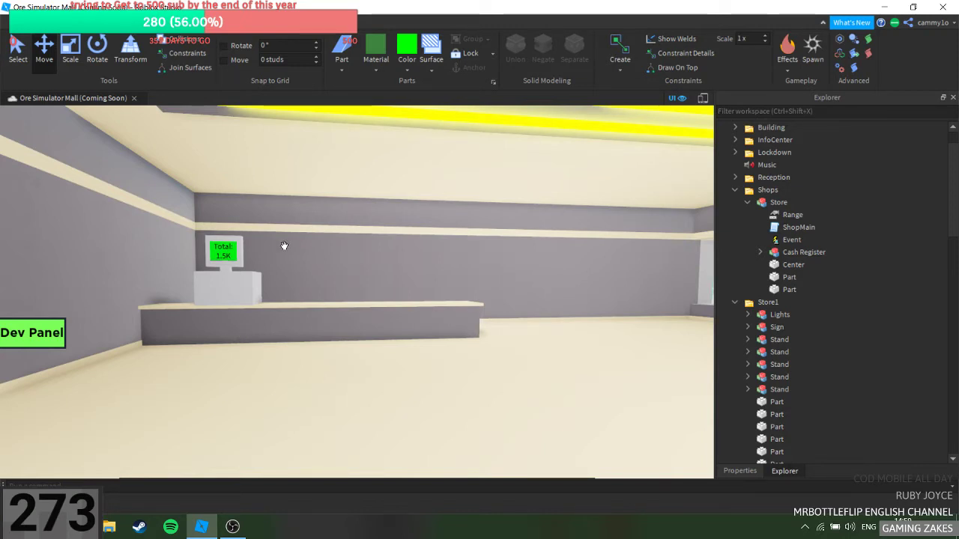
right_click_drag(351, 251, 352, 252)
key("w")
key("s")
key("w")
right_click_drag(304, 343, 351, 164)
key("a")
right_click_drag(448, 247, 436, 284)
Duplicate the Store model with its counter and cash register and move the copy into the red clothing store.
left_click(776, 202)
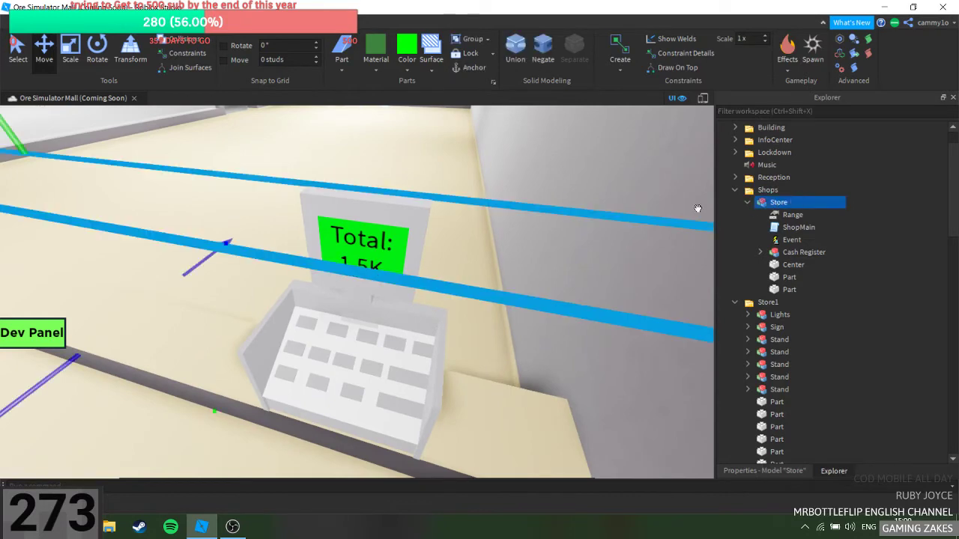
right_click_drag(695, 208, 652, 201)
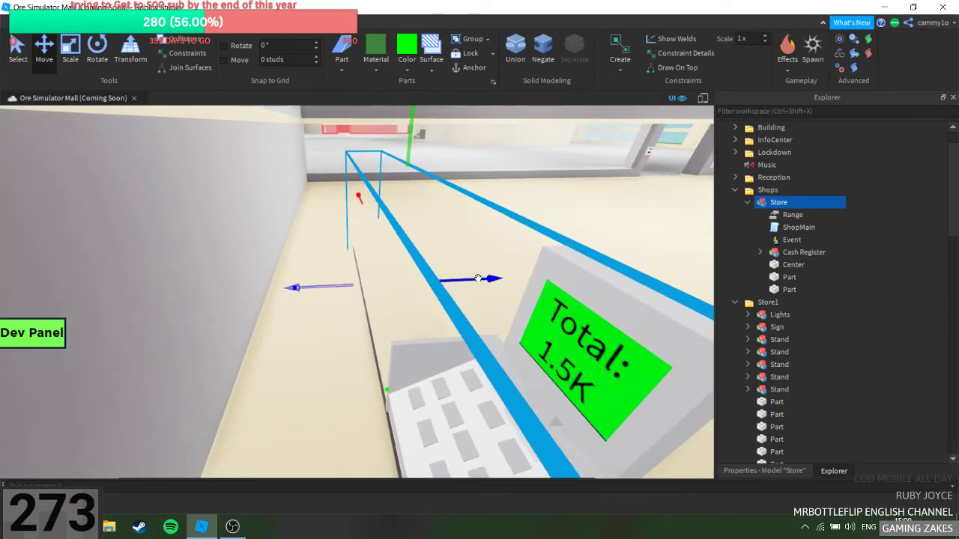
key("ctrl+d")
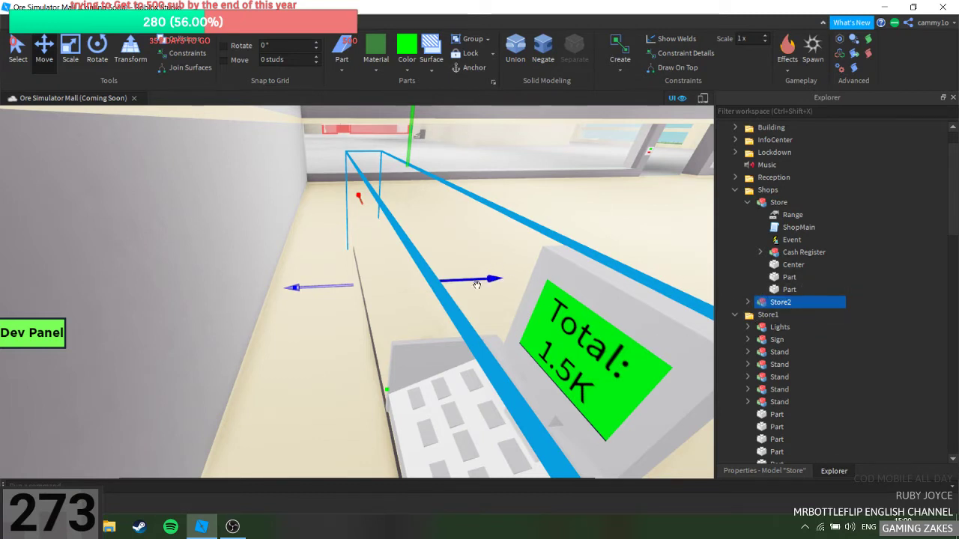
left_click_drag(477, 285, 462, 288)
key("a")
key("s")
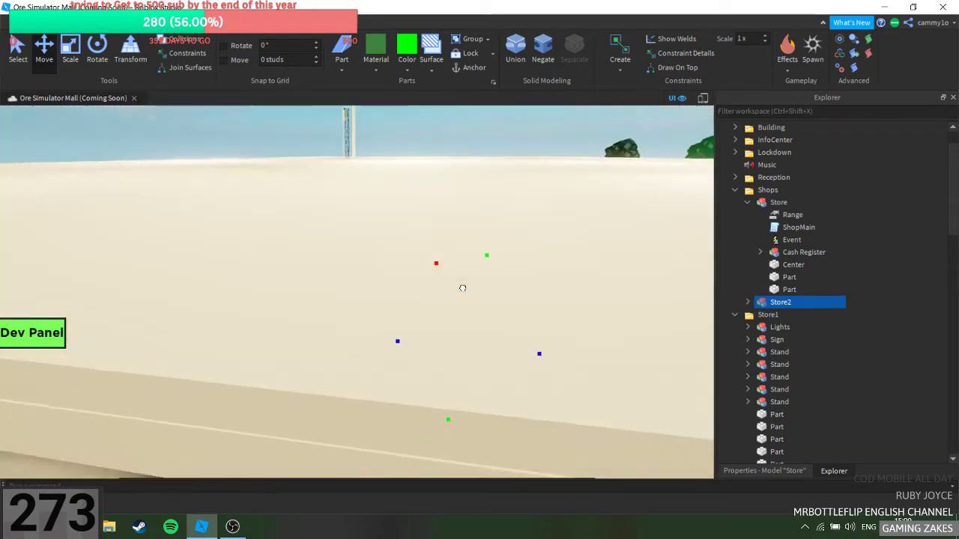
key("w")
right_click_drag(462, 288, 456, 286)
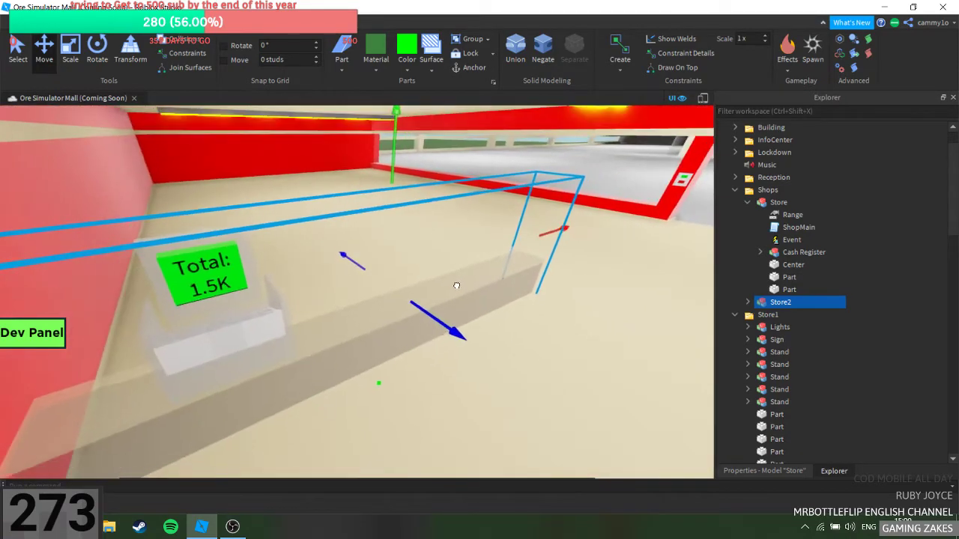
left_click_drag(456, 285, 450, 275)
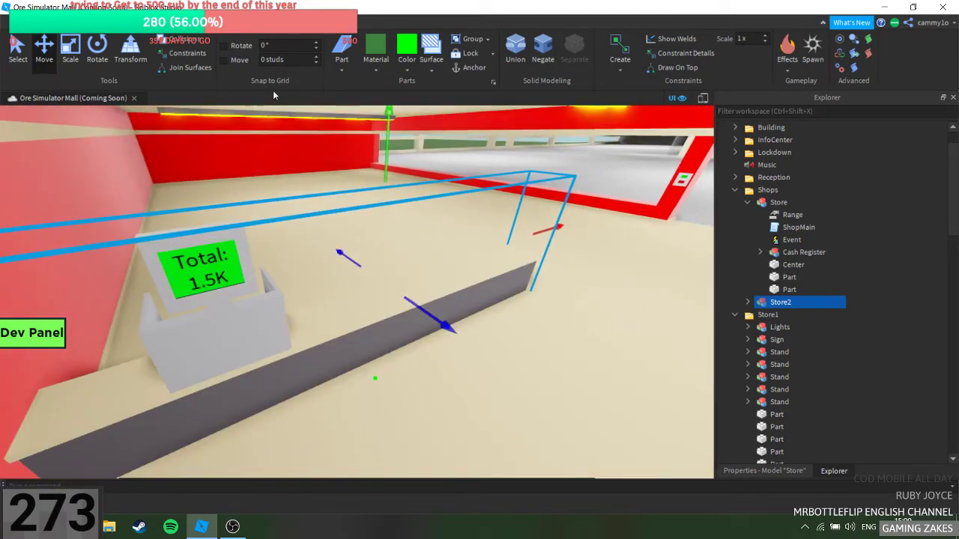
Try to rotate the copied counter model in the red store, and undo the rotation.
left_click(102, 67)
right_click(60, 62)
right_click_drag(216, 115, 213, 115)
key("d")
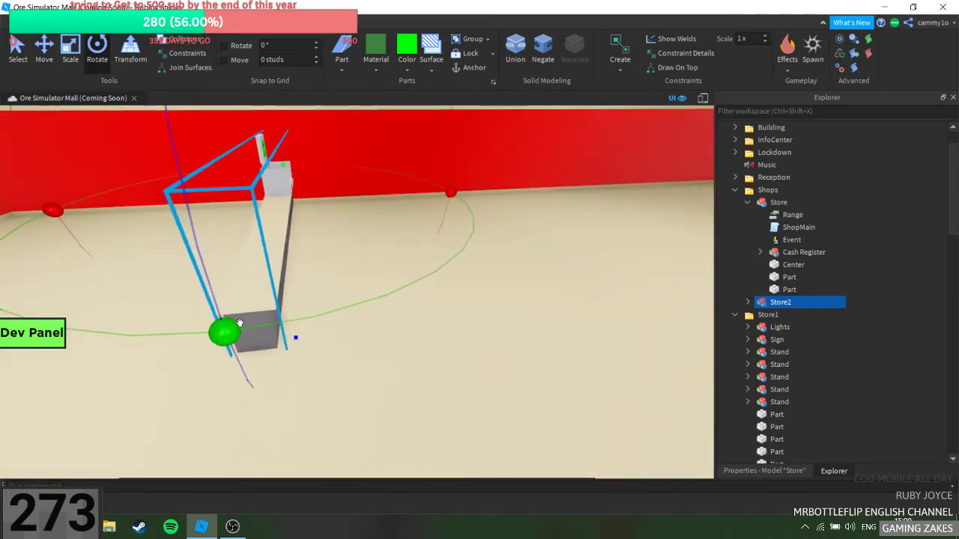
left_click_drag(237, 325, 305, 268)
scroll(304, 267, "down", 6)
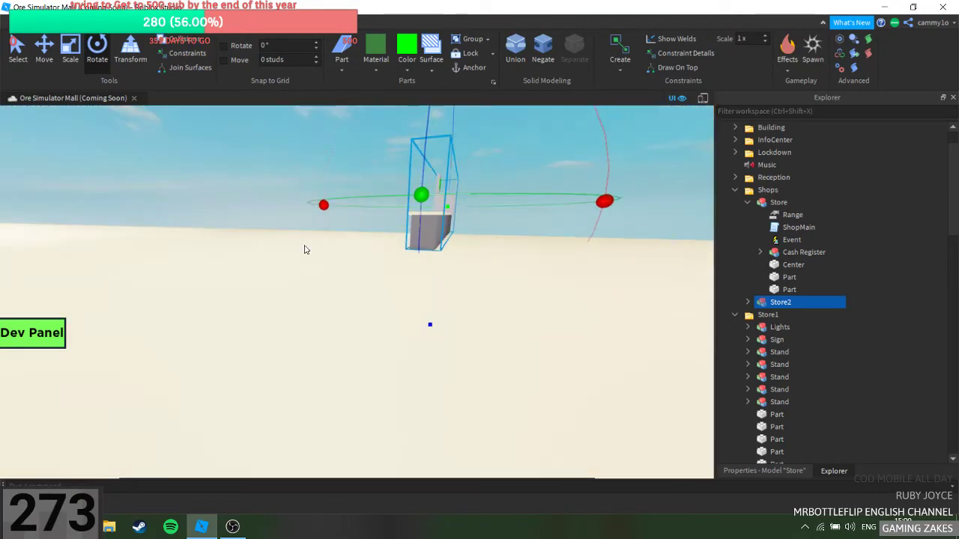
key("ctrl+z")
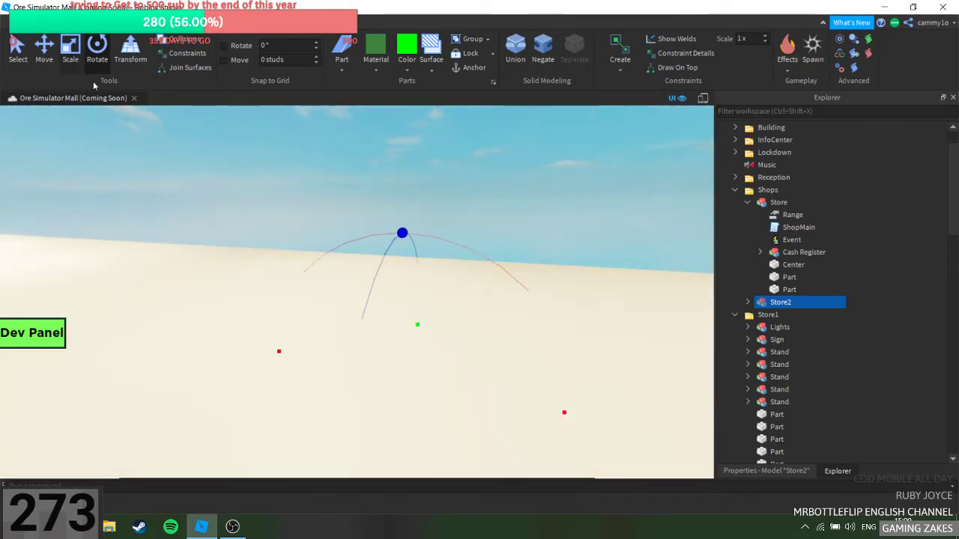
Rotate the copied counter model about its vertical axis so the counter runs parallel to the red store's back wall.
key("f")
right_click_drag(236, 282, 236, 284)
left_click_drag(305, 411, 510, 304)
right_click_drag(510, 304, 507, 302)
key("d")
key("w")
key("s")
key("d")
Move the copied counter model closer to the red store's back wall, leaving a walkway behind the cash register.
left_click(44, 51)
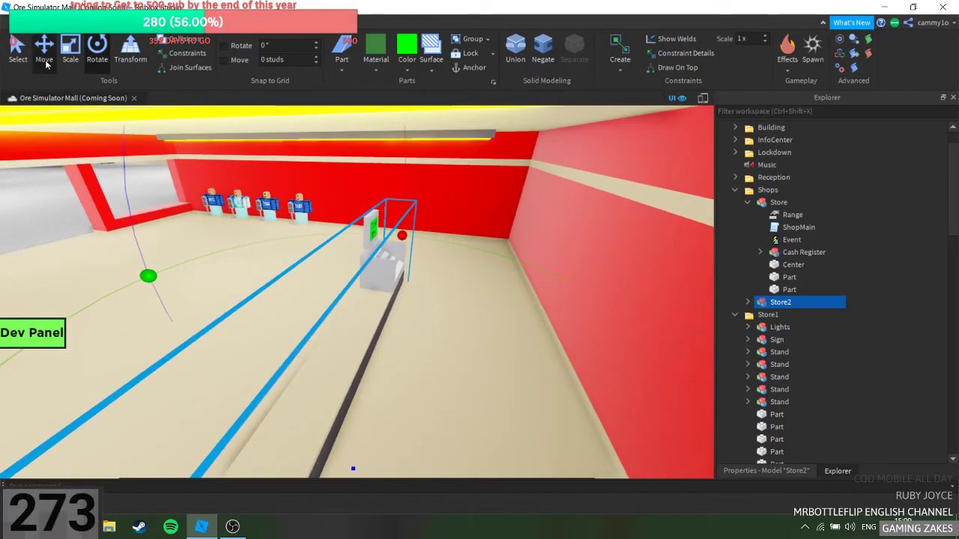
right_click_drag(401, 235, 399, 260)
key("w")
left_click_drag(399, 259, 359, 250)
key("d")
right_click_drag(359, 250, 352, 247)
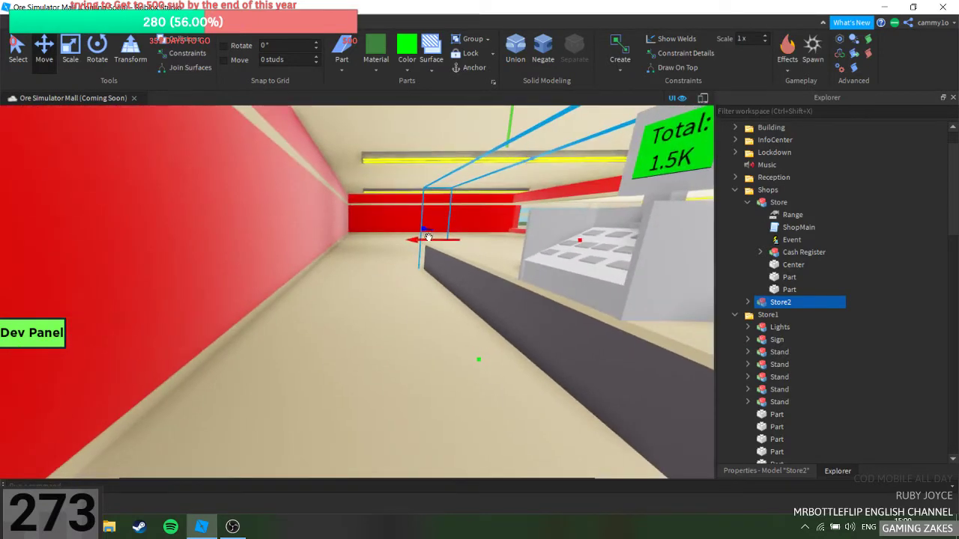
left_click_drag(422, 238, 344, 241)
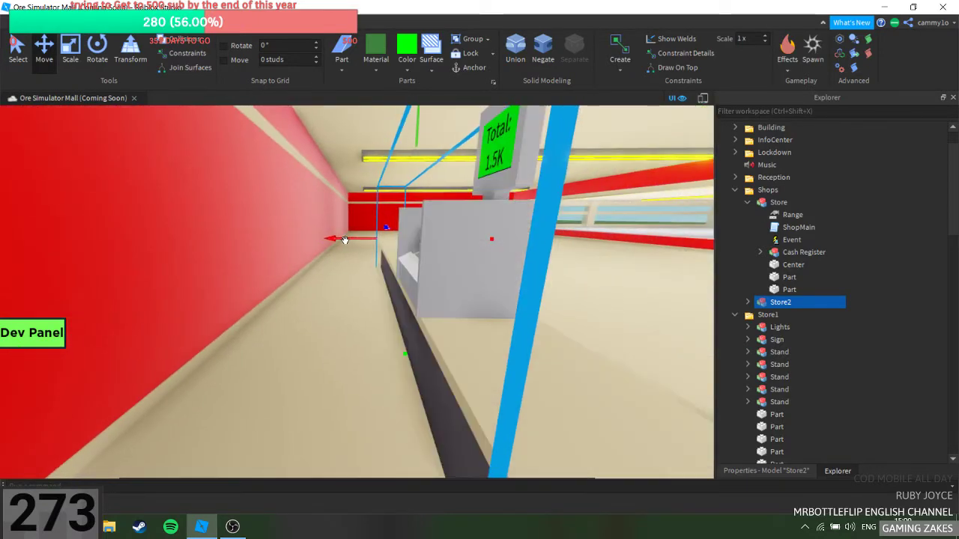
Check the copied counter's placement against the red store's walls and list the objects inside the Store2 model.
right_click_drag(344, 241, 345, 240)
key("a")
scroll(346, 241, "down", 5)
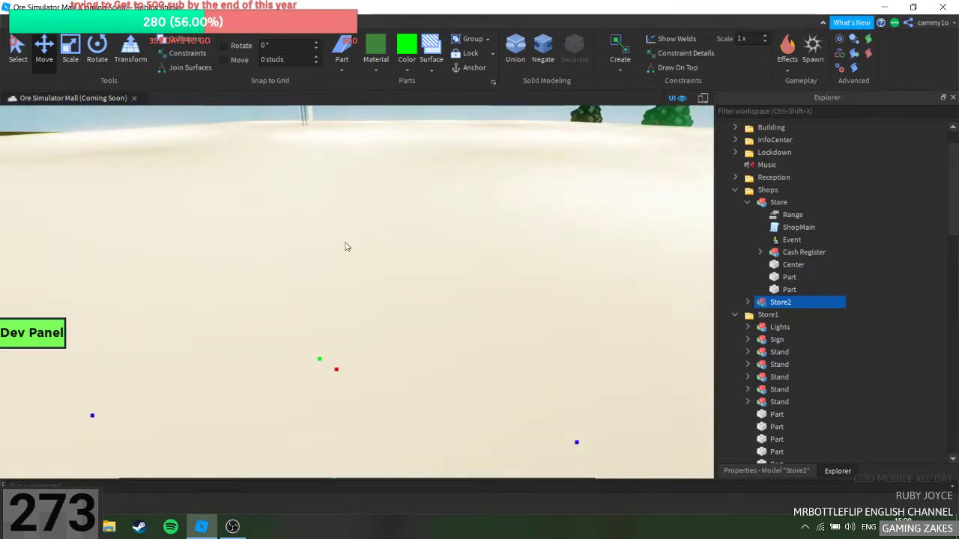
scroll(449, 225, "up", 2)
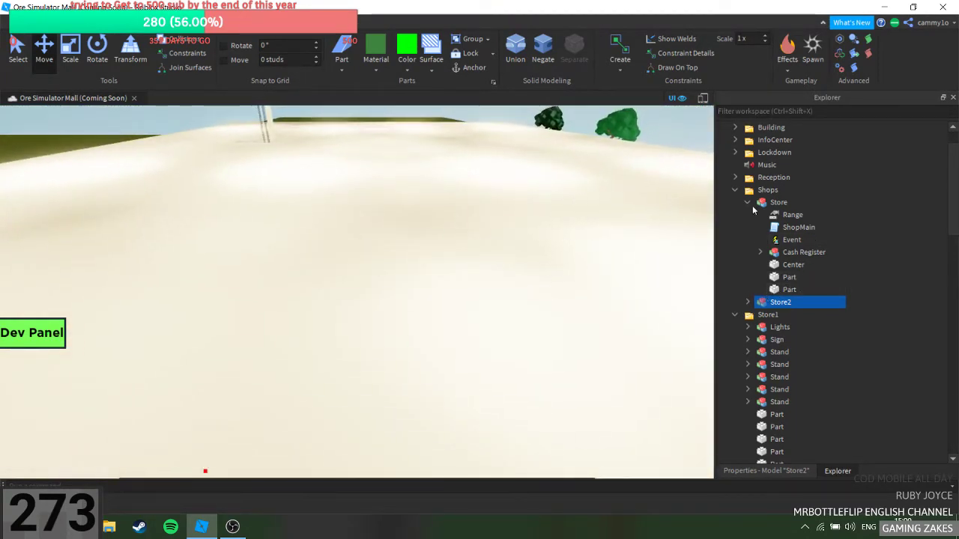
left_click(748, 203)
key("f")
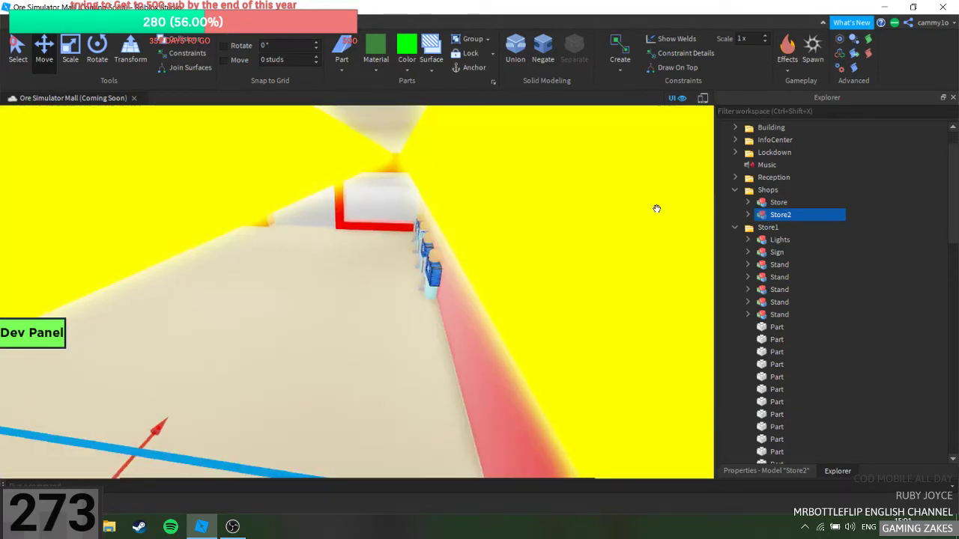
key("s")
mouse_move(656, 209)
right_mouse_down()
mouse_move(617, 213)
mouse_move(656, 226)
right_mouse_up()
key("s")
left_click(748, 216)
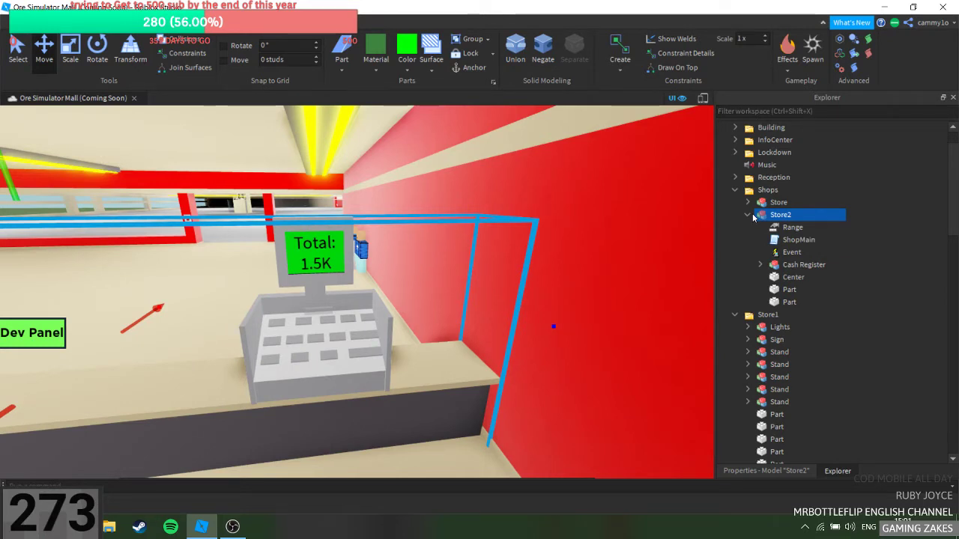
key("s")
right_click_drag(584, 321, 567, 296)
Look over the mall hall, the Lockdown and Lights wall controls and the Ore Clothing storefront.
left_click(576, 325)
key("w")
key("w")
key("w")
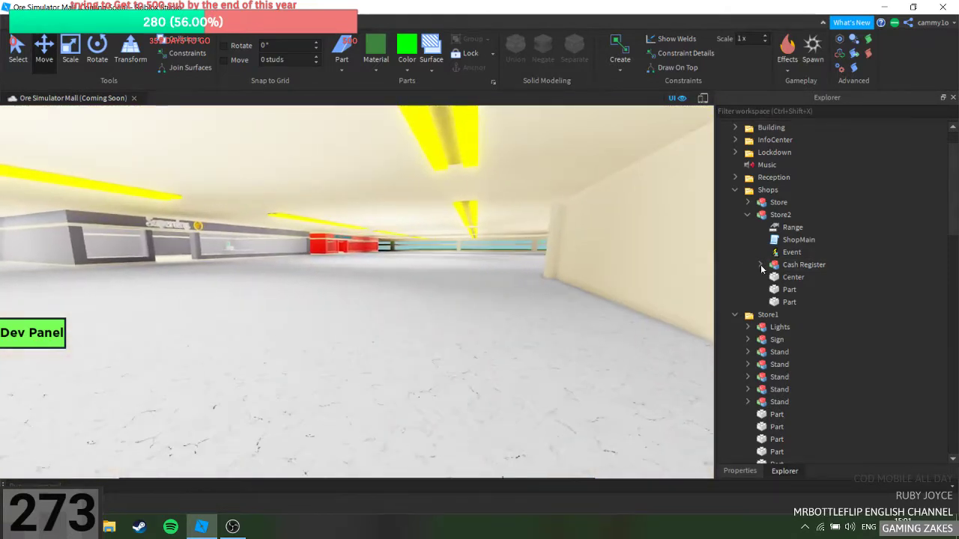
key("s")
key("w")
right_click_drag(629, 262, 629, 262)
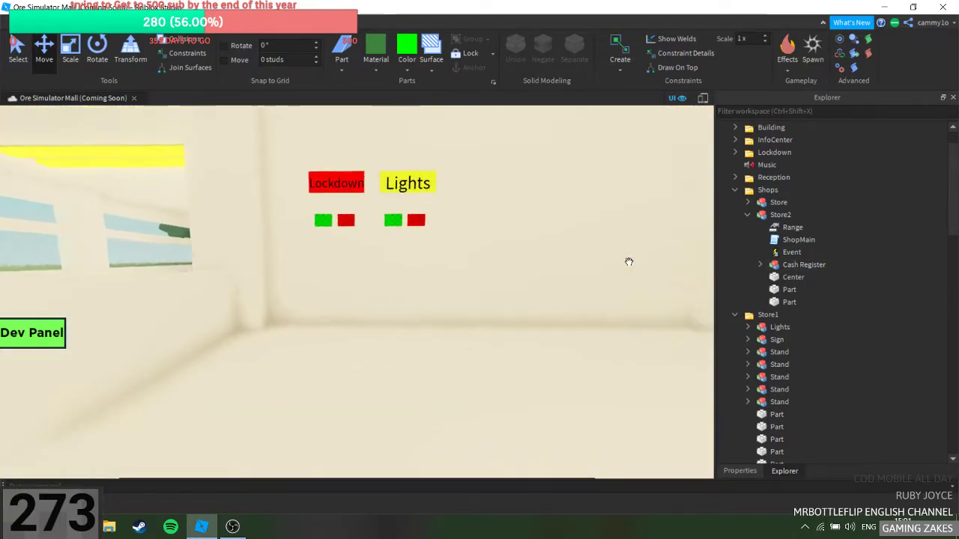
key("w")
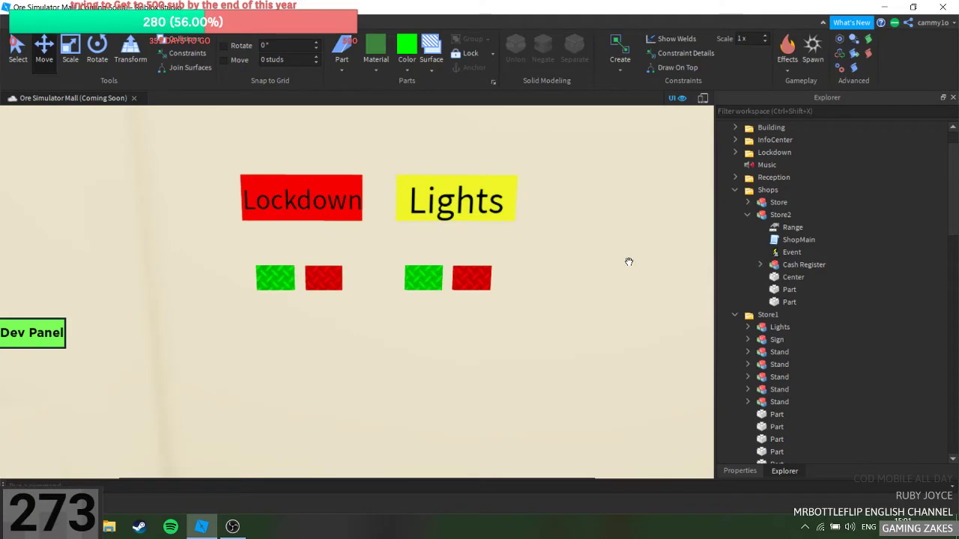
right_click_drag(629, 262, 629, 263)
key("w")
key("w")
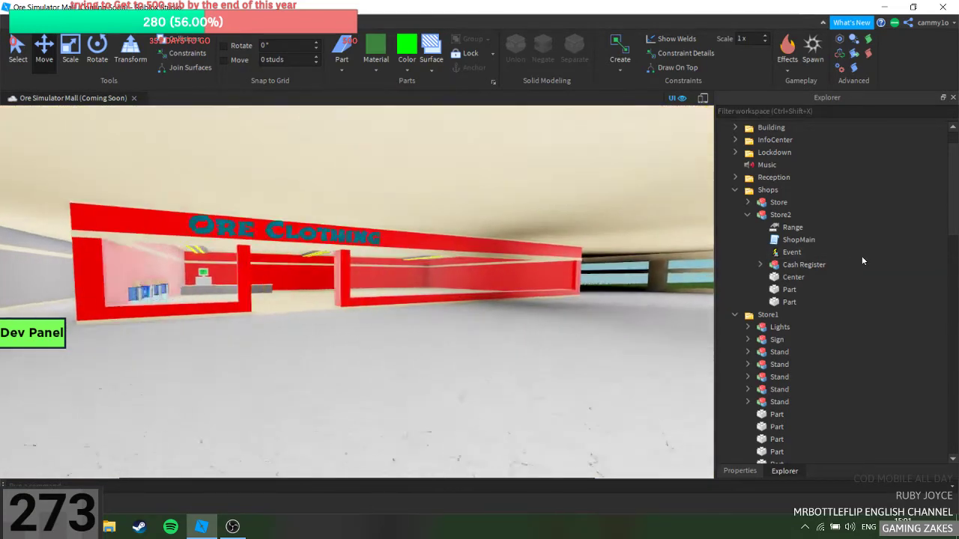
Open Store2's ShopMain script and add three blank lines between the cash reward line and wait(30).
double_click(792, 239)
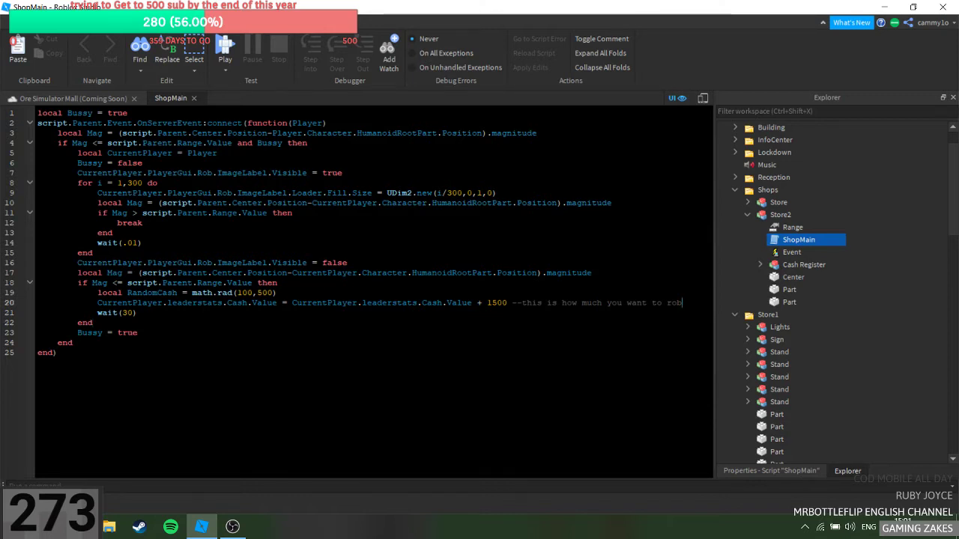
key("Return")
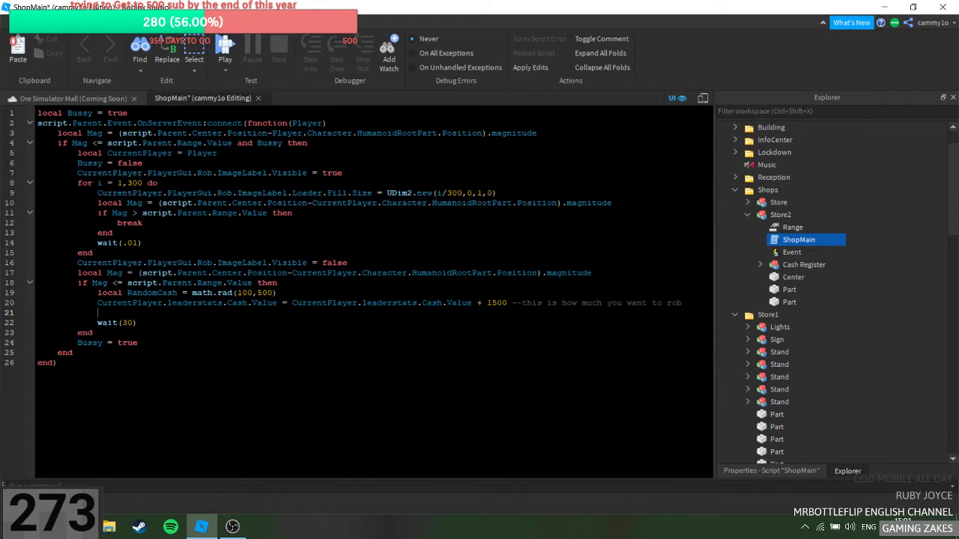
key("Return")
key("Return")
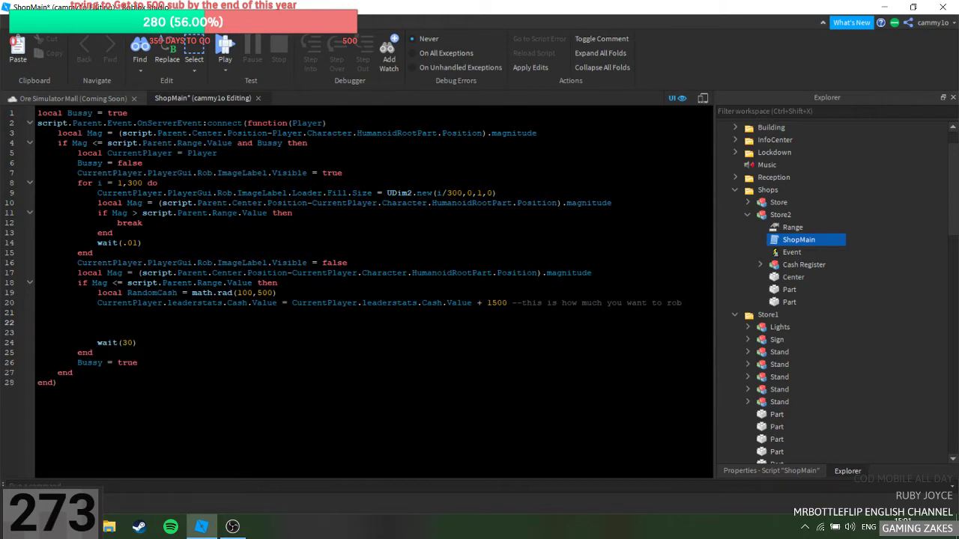
Expand the Lockdown folder and select its Store2 folder to check which storefront it covers in the mall.
scroll(803, 177, "up", 1)
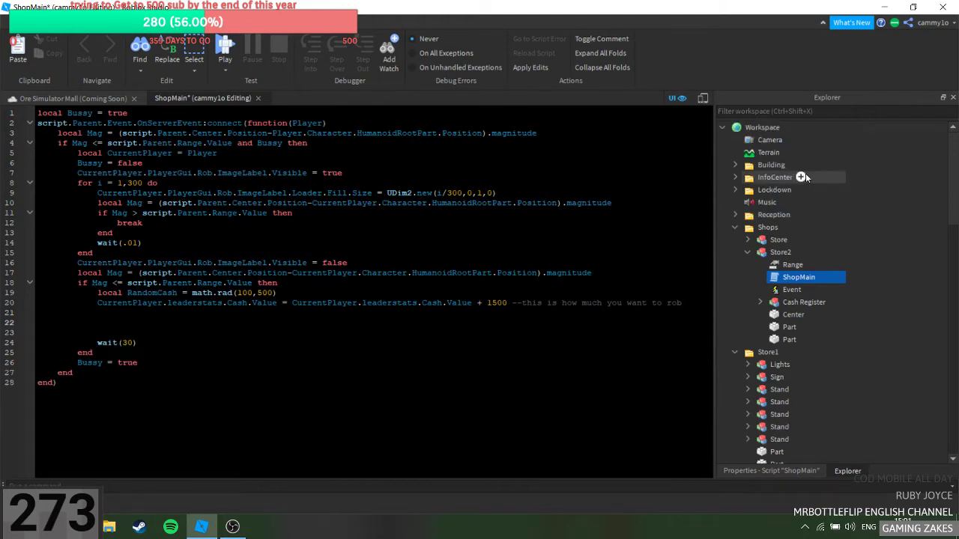
left_click(734, 191)
scroll(758, 196, "up", 5)
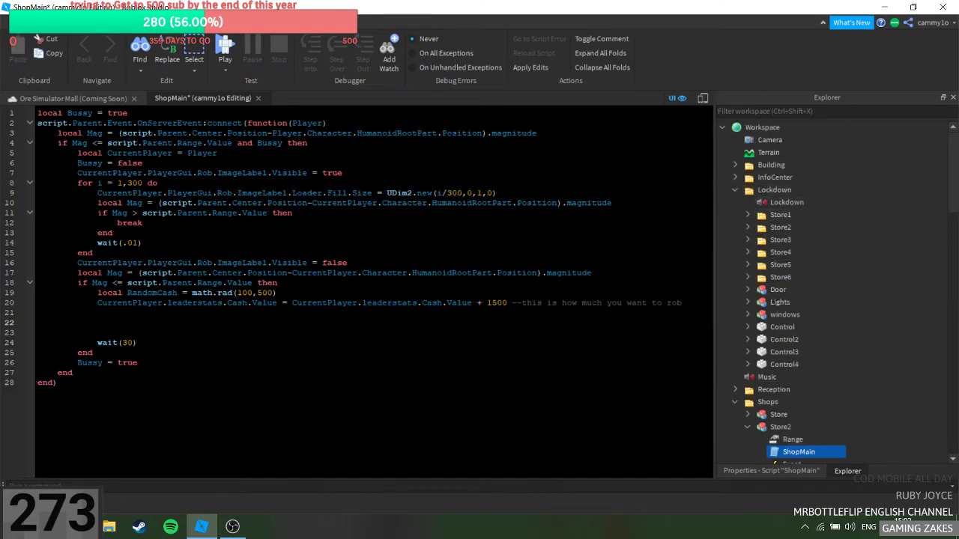
left_click(94, 101)
right_click_drag(430, 197, 431, 197)
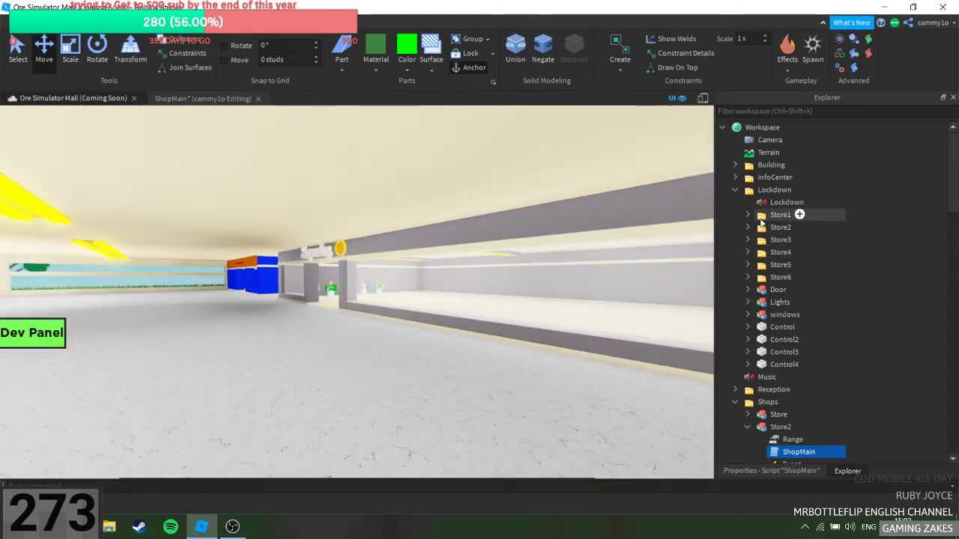
left_click(772, 227)
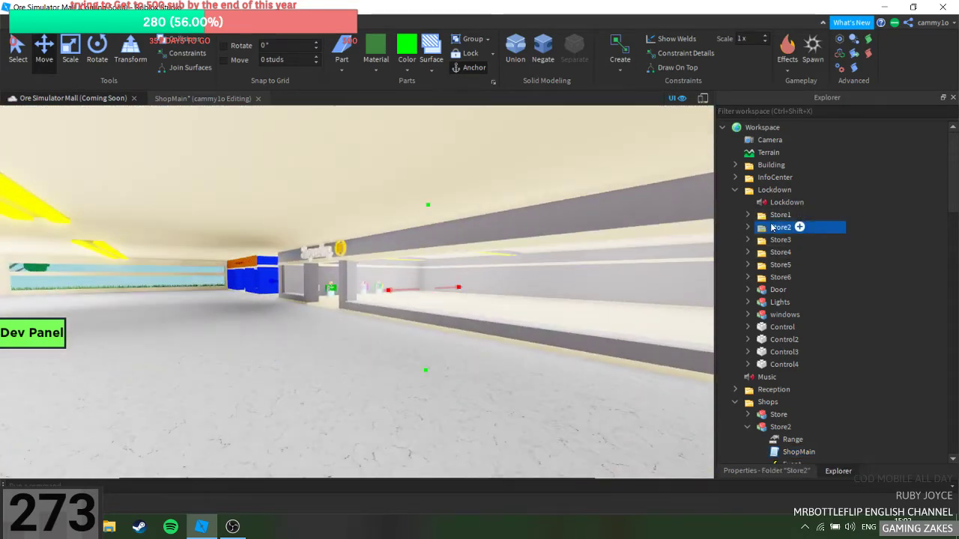
Collapse the Workspace's Store1 folder and look through the Lockdown, Shops and store folders in the object tree.
scroll(789, 257, "down", 8)
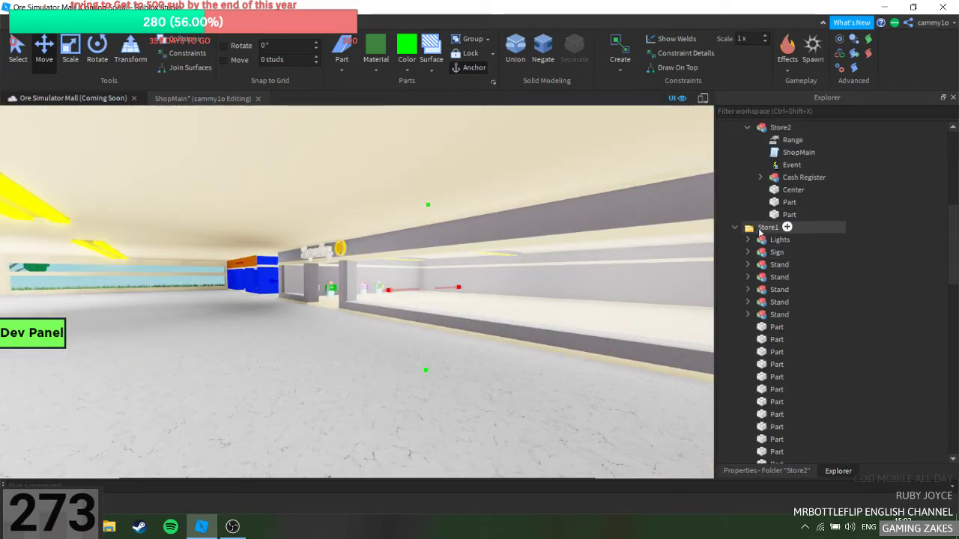
scroll(760, 233, "up", 5)
scroll(772, 342, "down", 2)
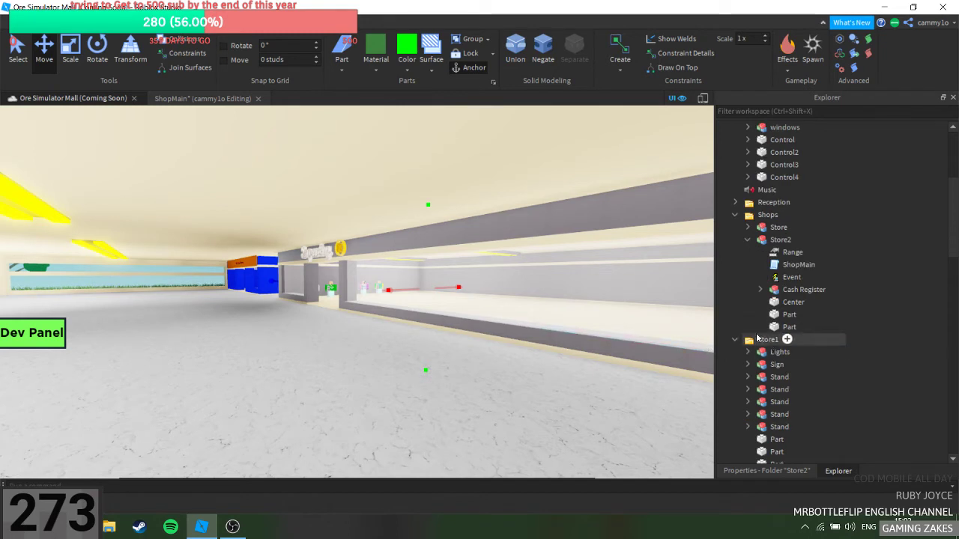
left_click(735, 340)
scroll(794, 303, "up", 1)
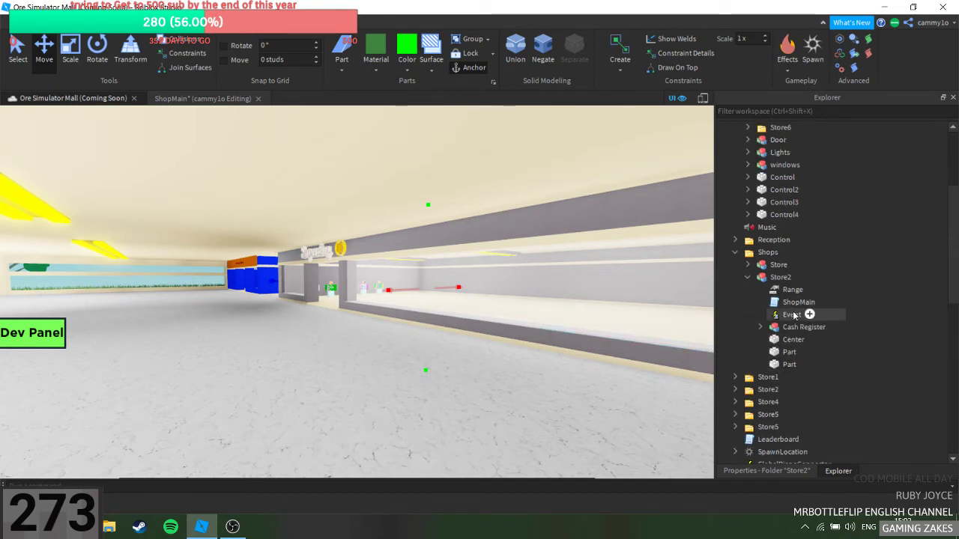
scroll(795, 319, "up", 3)
scroll(796, 320, "down", 3)
scroll(790, 312, "up", 4)
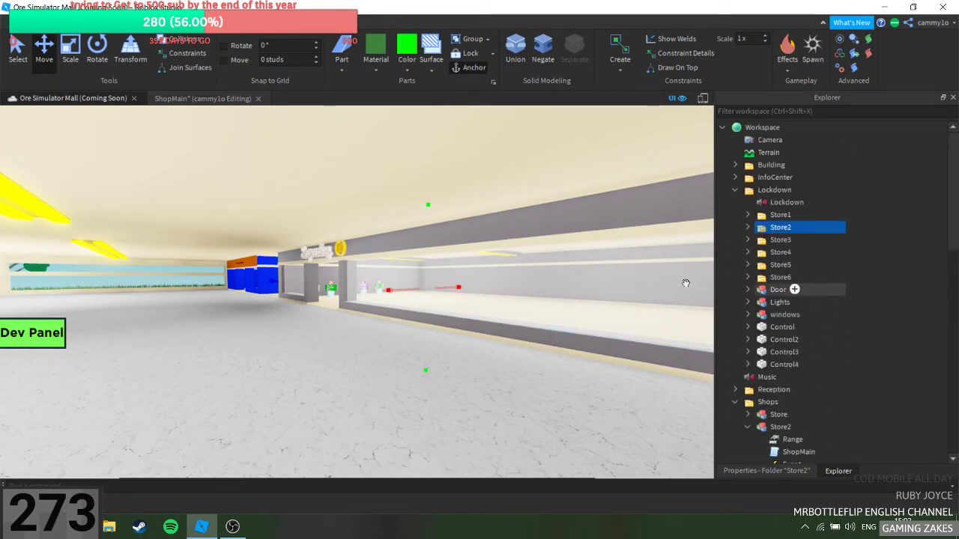
In the ShopMain script, enter the reference game.Workspace.Lockdown.Store2.Door on blank line 22, above wait(30).
left_click(199, 100)
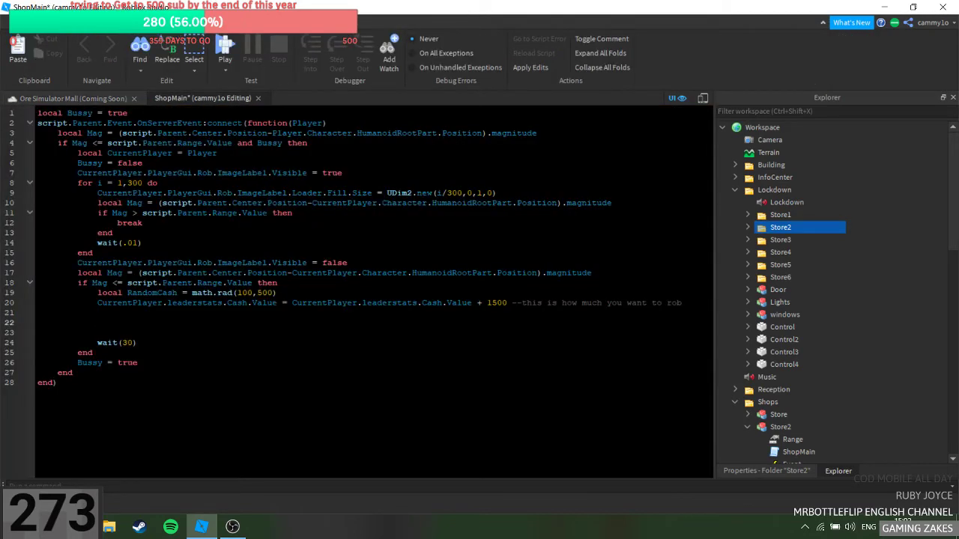
type("game.")
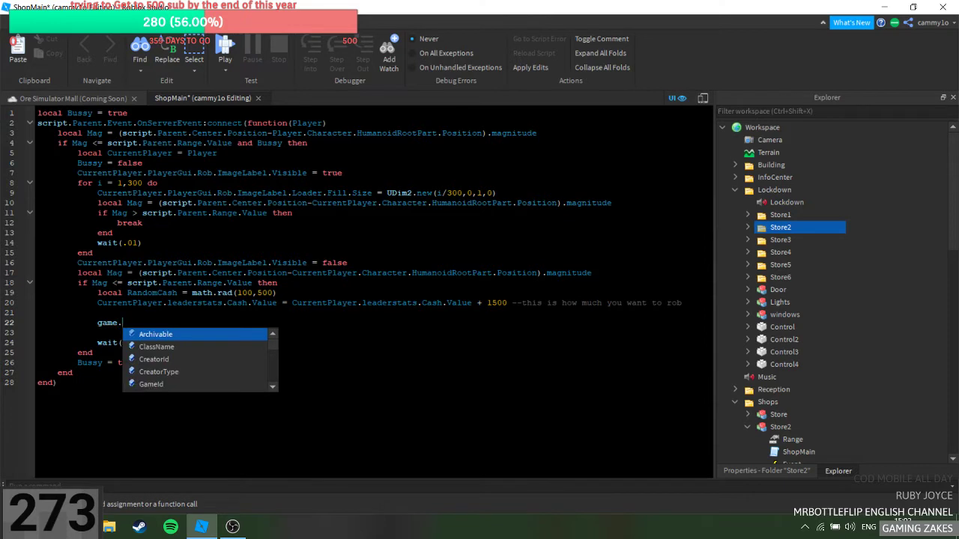
type("lo")
key("BackSpace")
key("BackSpace")
type("Workspace")
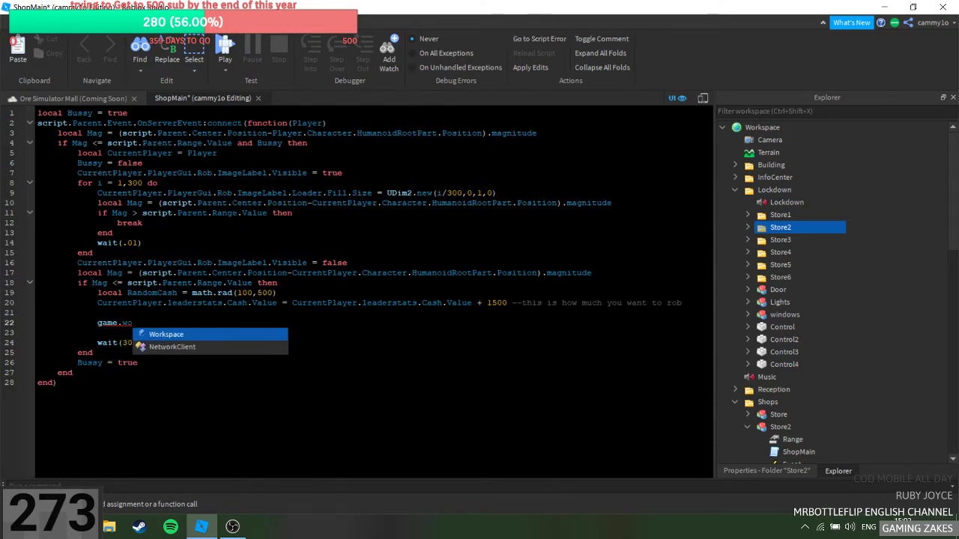
type(".Lockdown.")
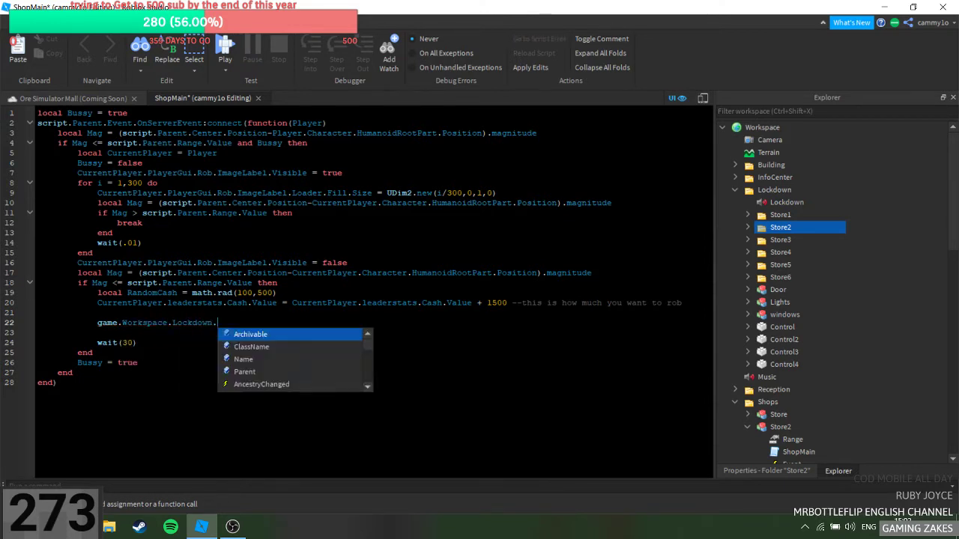
type("sto")
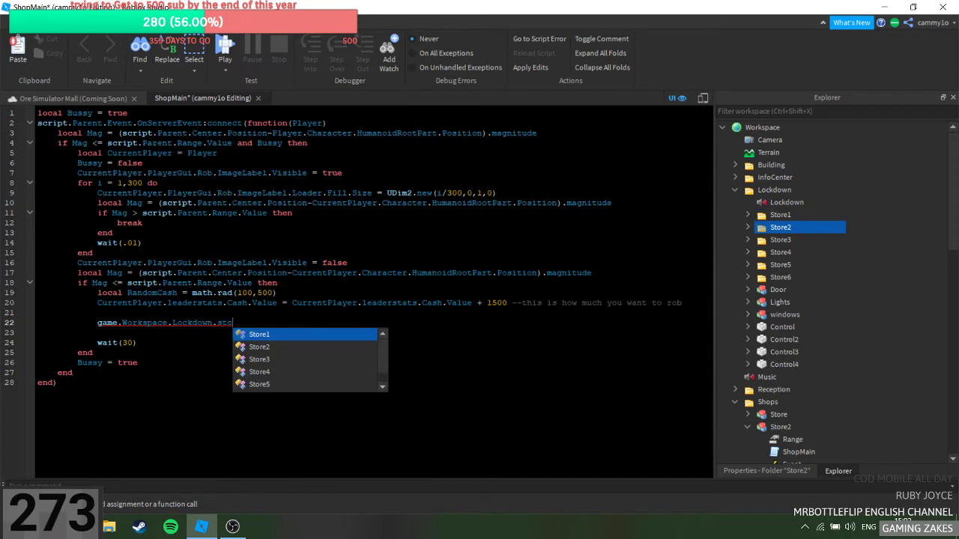
type("re2")
key("Return")
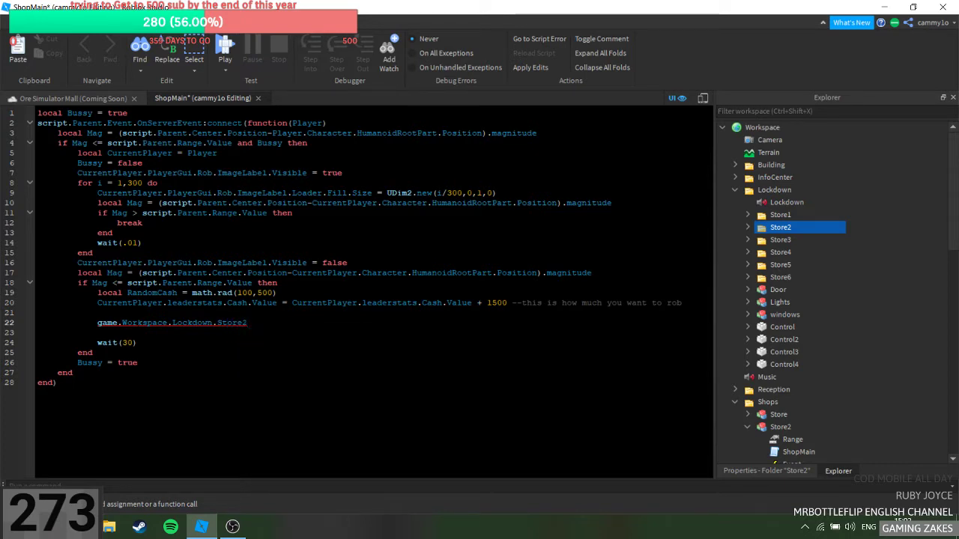
type(".Door")
key("Return")
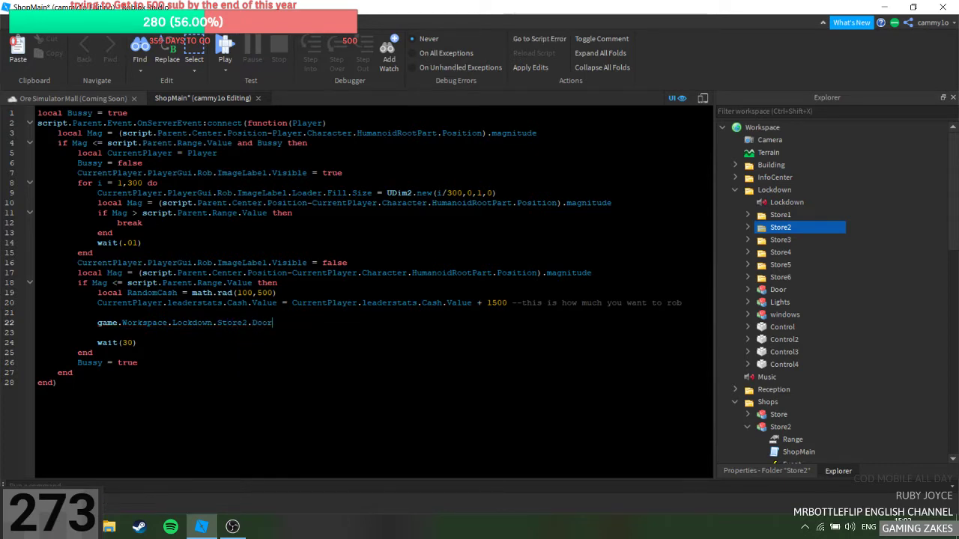
List the parts inside the Door model of Lockdown's Store2 folder.
left_click(747, 227)
scroll(811, 228, "down", 2)
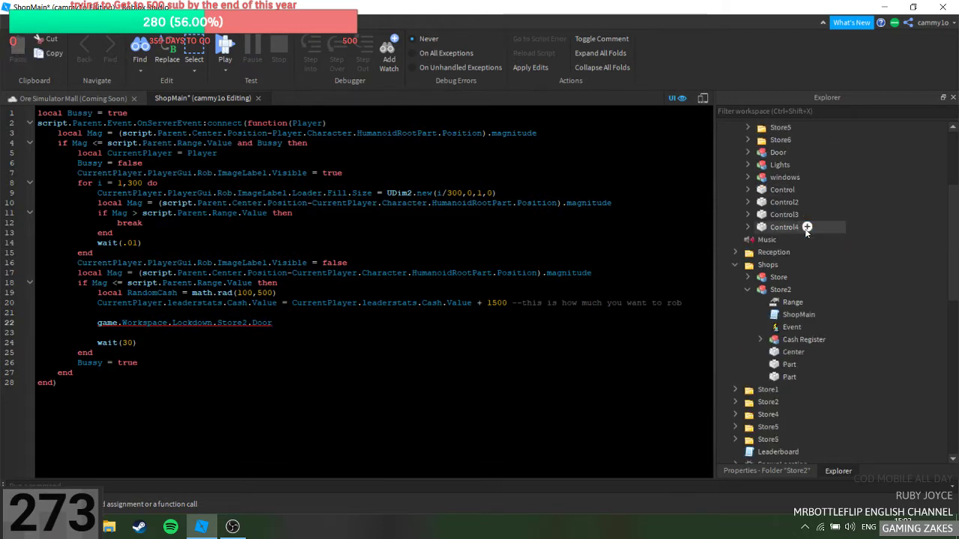
scroll(799, 253, "up", 1)
scroll(800, 252, "up", 2)
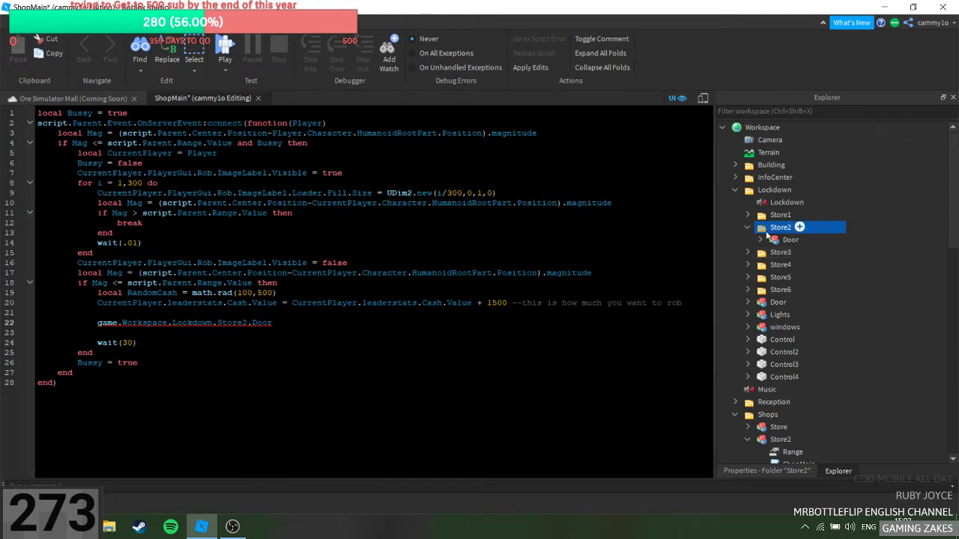
left_click(762, 240)
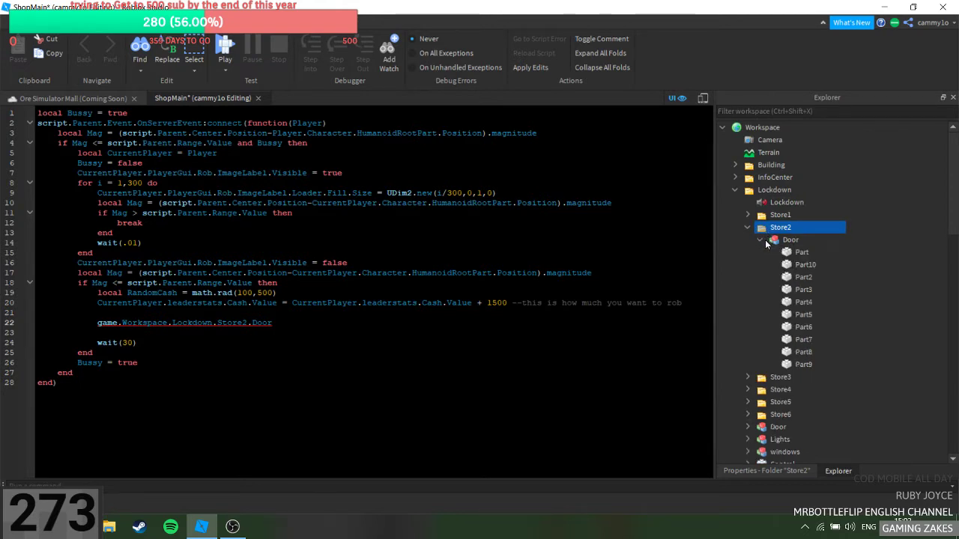